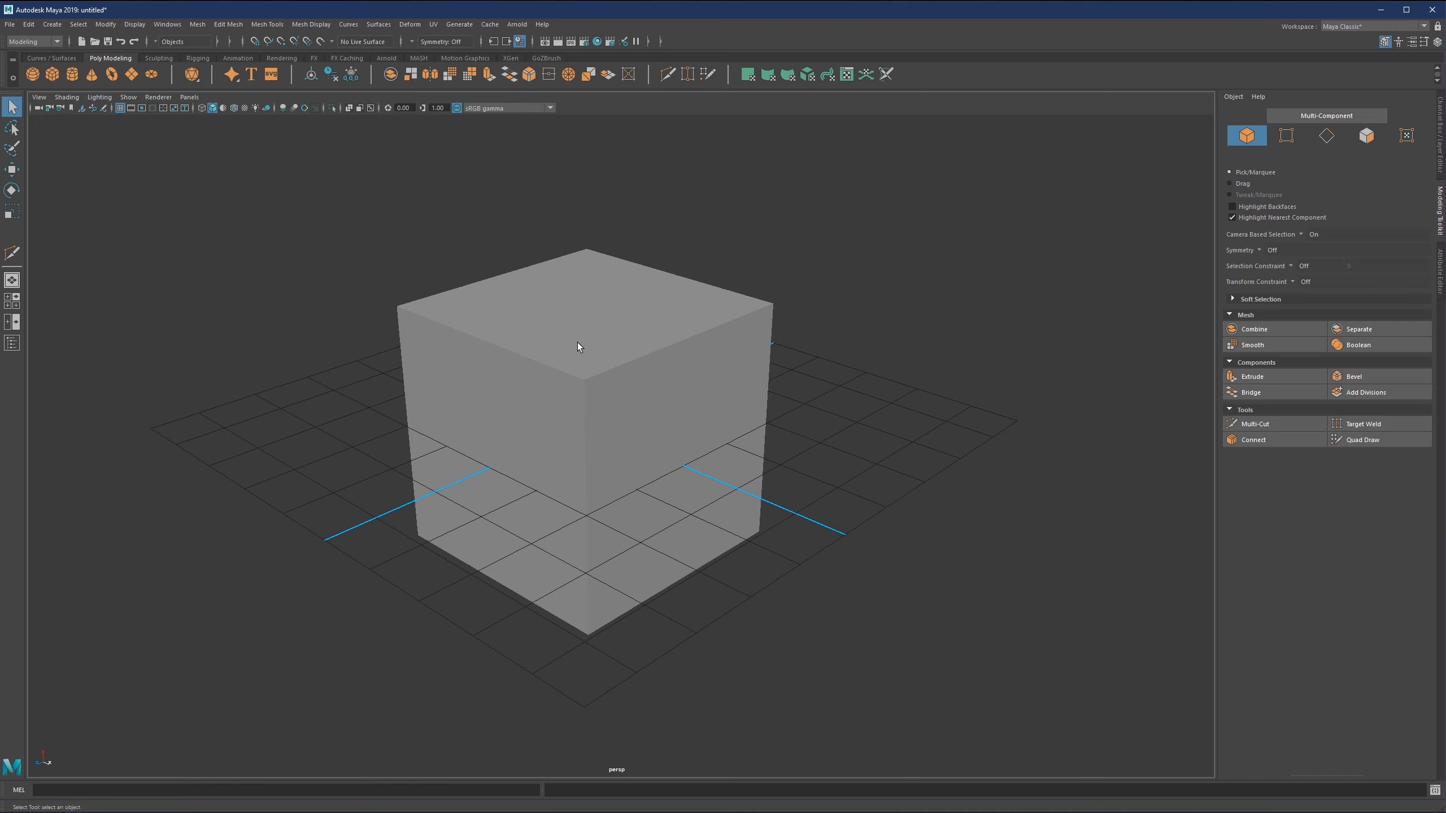
Turn off the display of axes in the grid options and apply the change.
left_click_drag(572, 348, 620, 359, "alt")
scroll(618, 358, "up", 1)
middle_click_drag(608, 351, 612, 370, "alt")
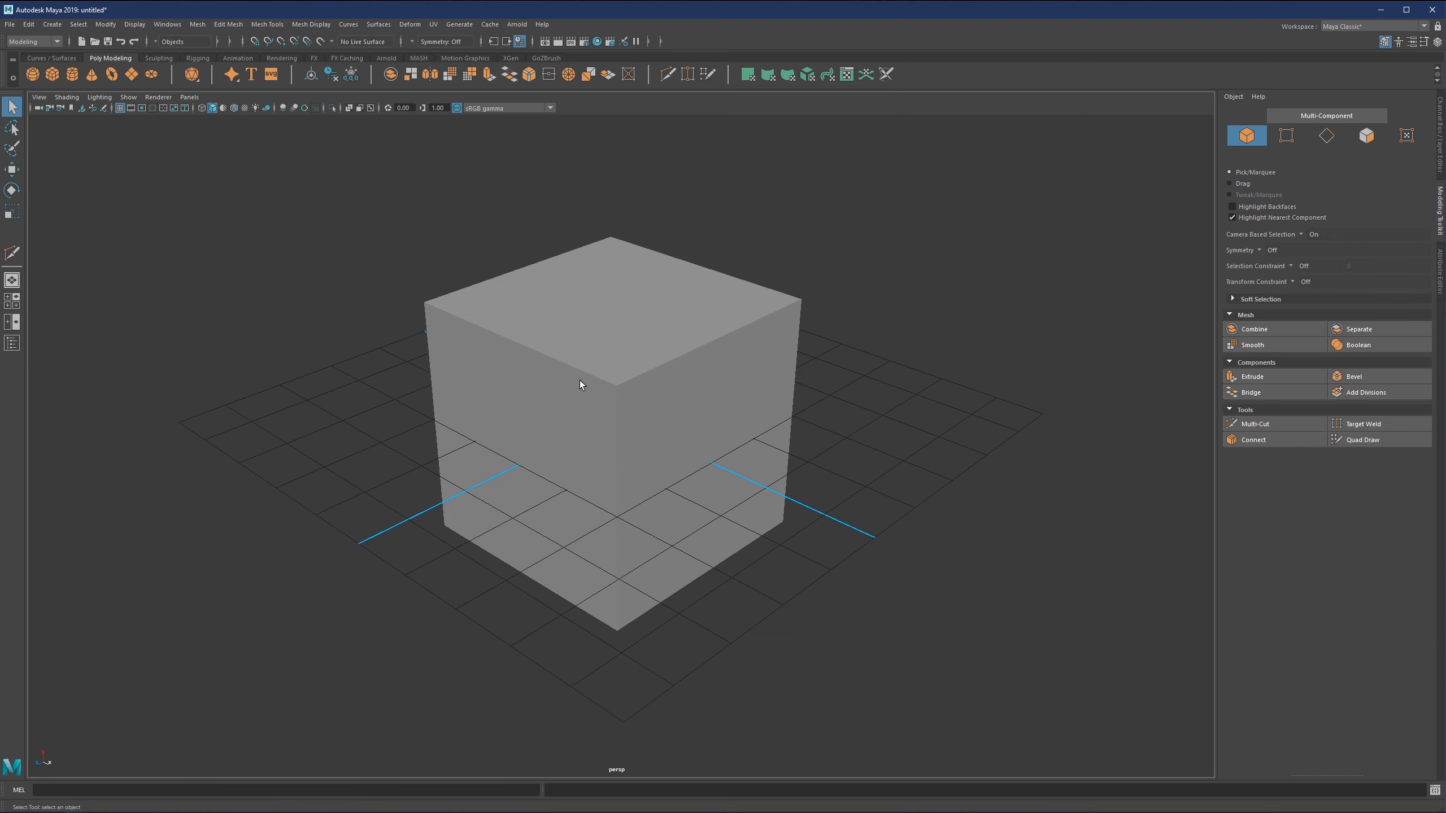
scroll(595, 379, "down", 2)
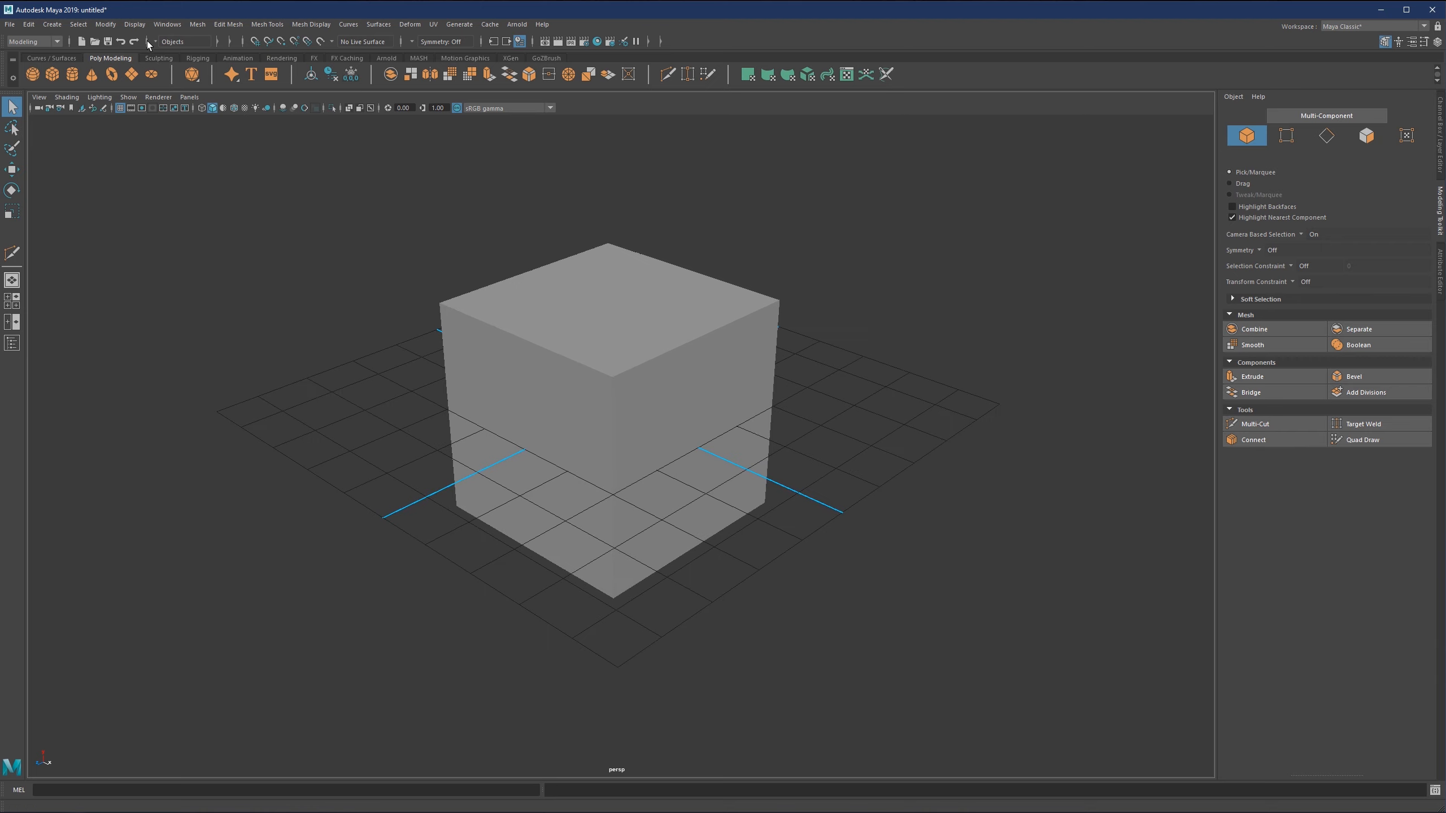
left_click(135, 23)
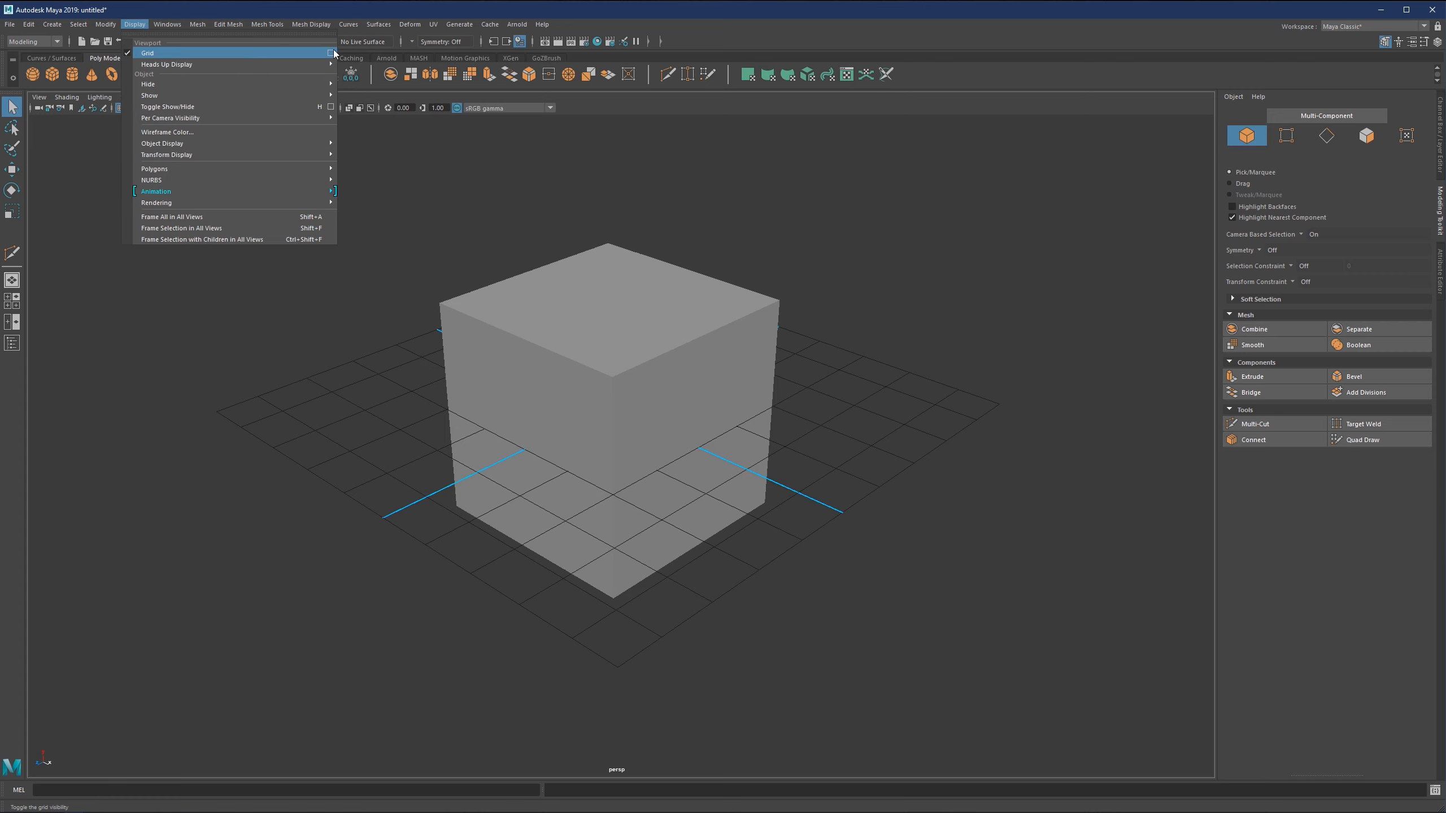
left_click(331, 53)
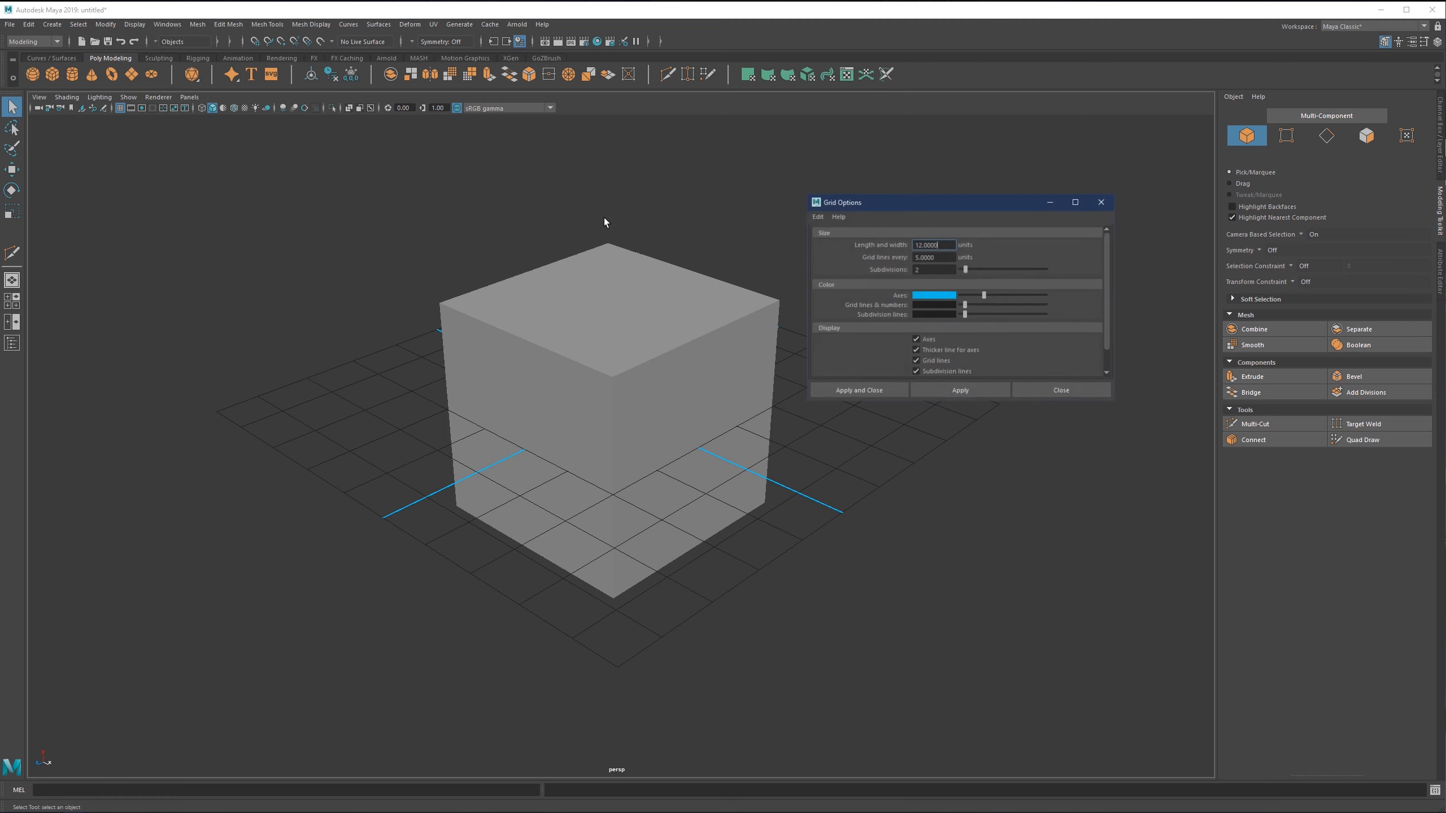
left_click(948, 390)
left_click(1048, 390)
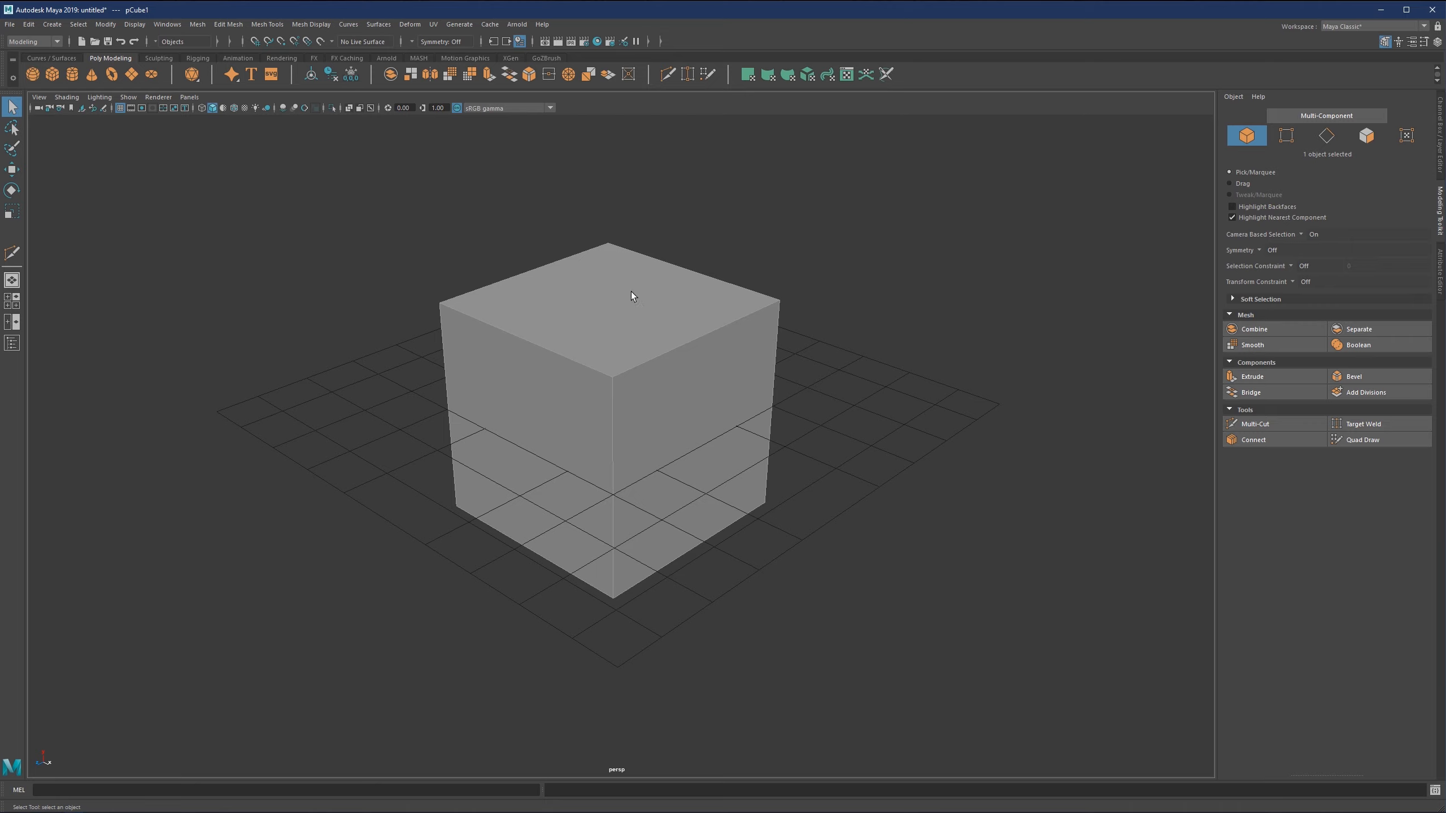
Turn on X-ray display for the cube and enable snapping to grids.
left_click(349, 108)
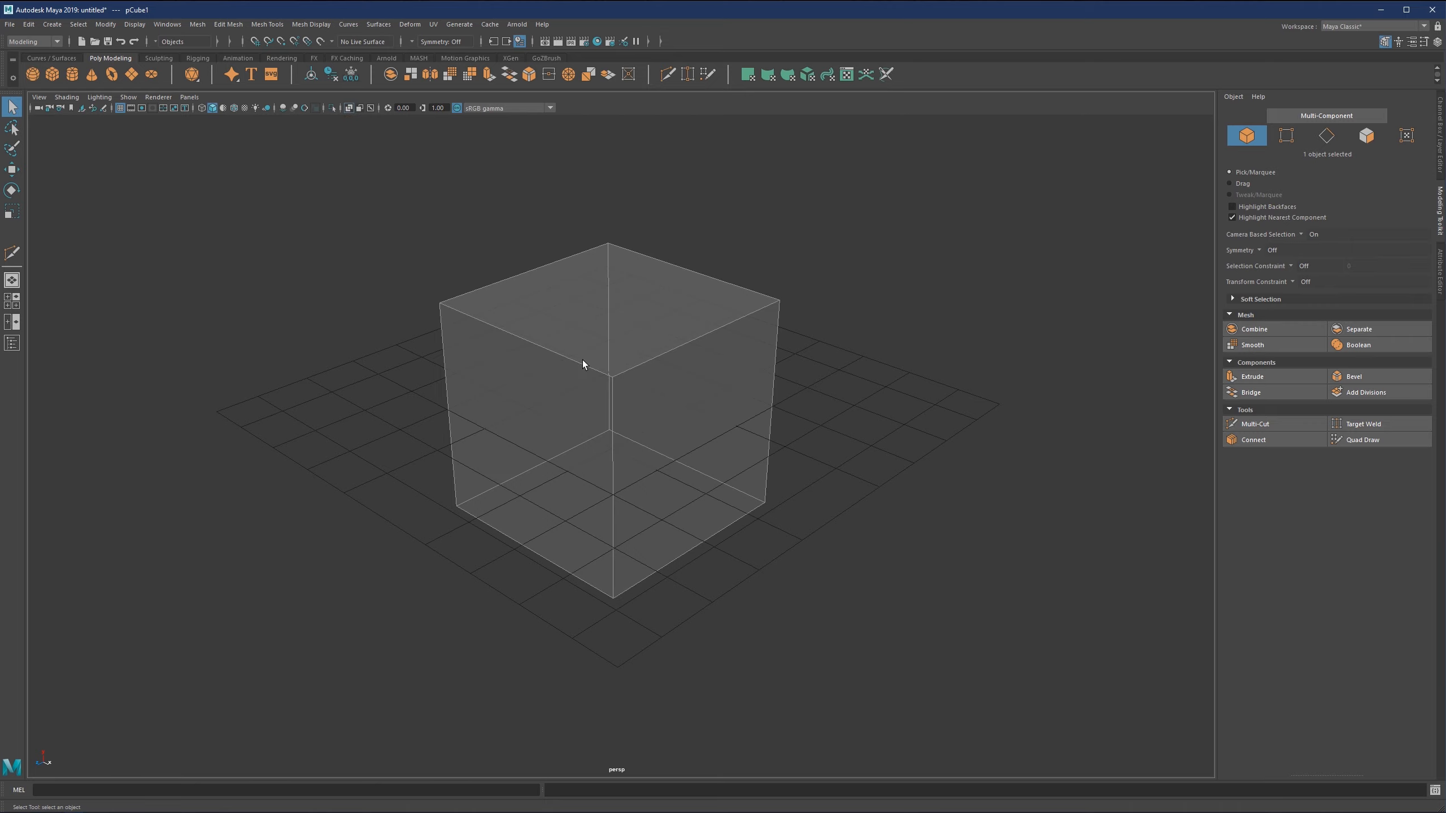
mouse_move(583, 361)
left_mouse_down("alt")
mouse_move(549, 342)
mouse_move(562, 342)
mouse_move(545, 365)
mouse_move(598, 340)
mouse_move(556, 363)
mouse_move(607, 361)
mouse_move(591, 345)
left_mouse_up("alt")
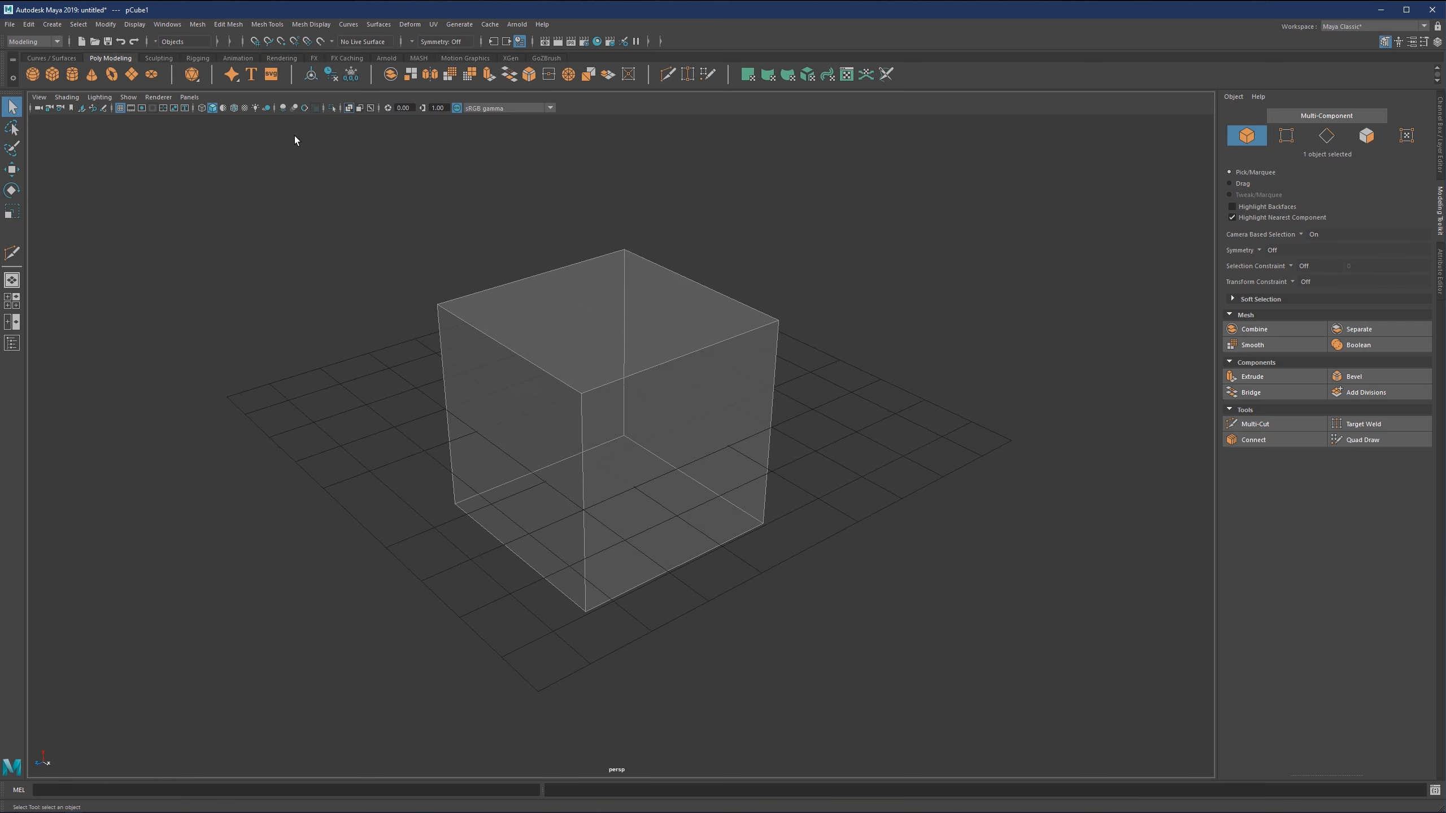
left_click(256, 42)
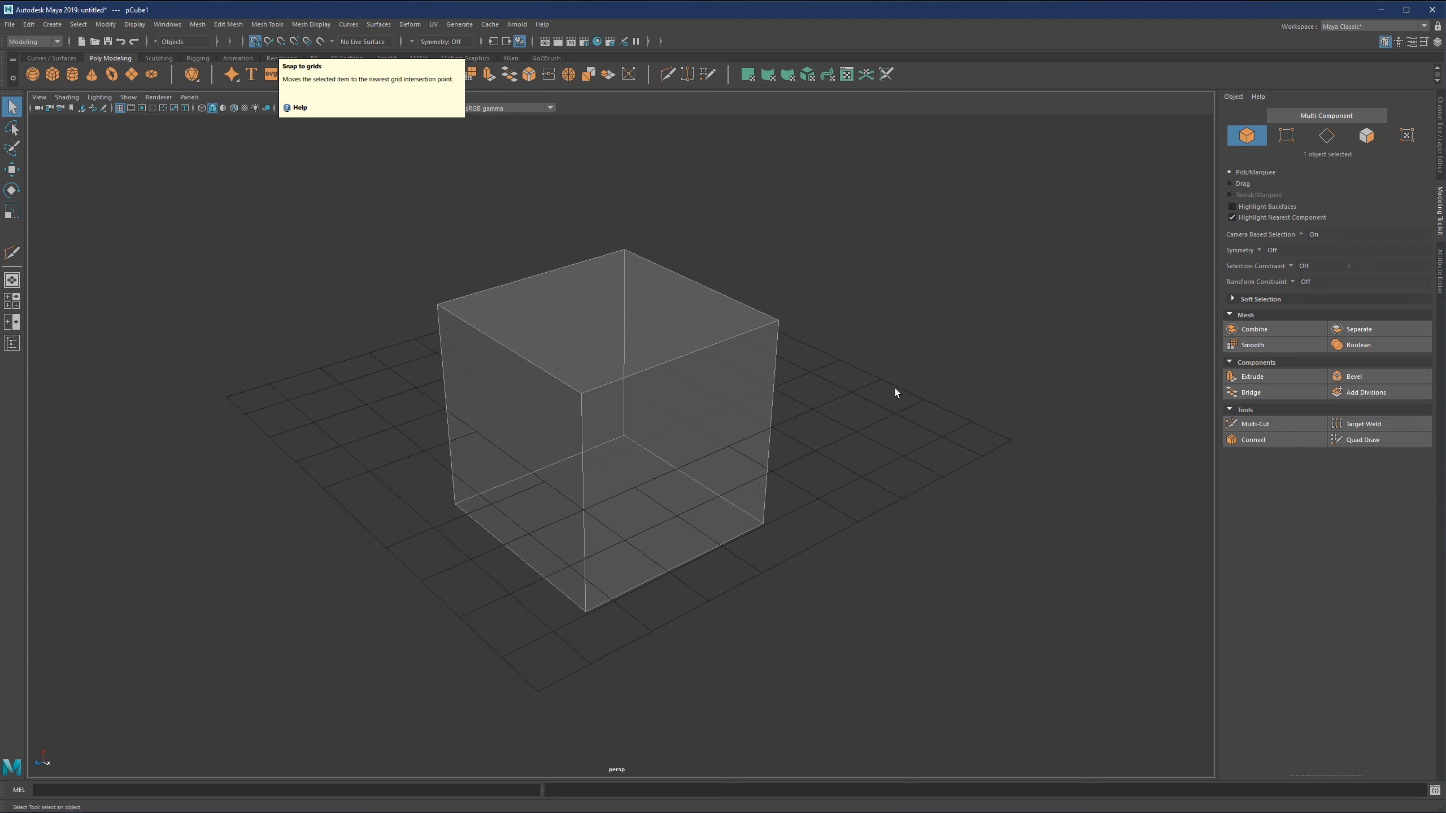
scroll(868, 415, "up", 1)
middle_click_drag(868, 415, 562, 406, "alt")
scroll(563, 407, "up", 8)
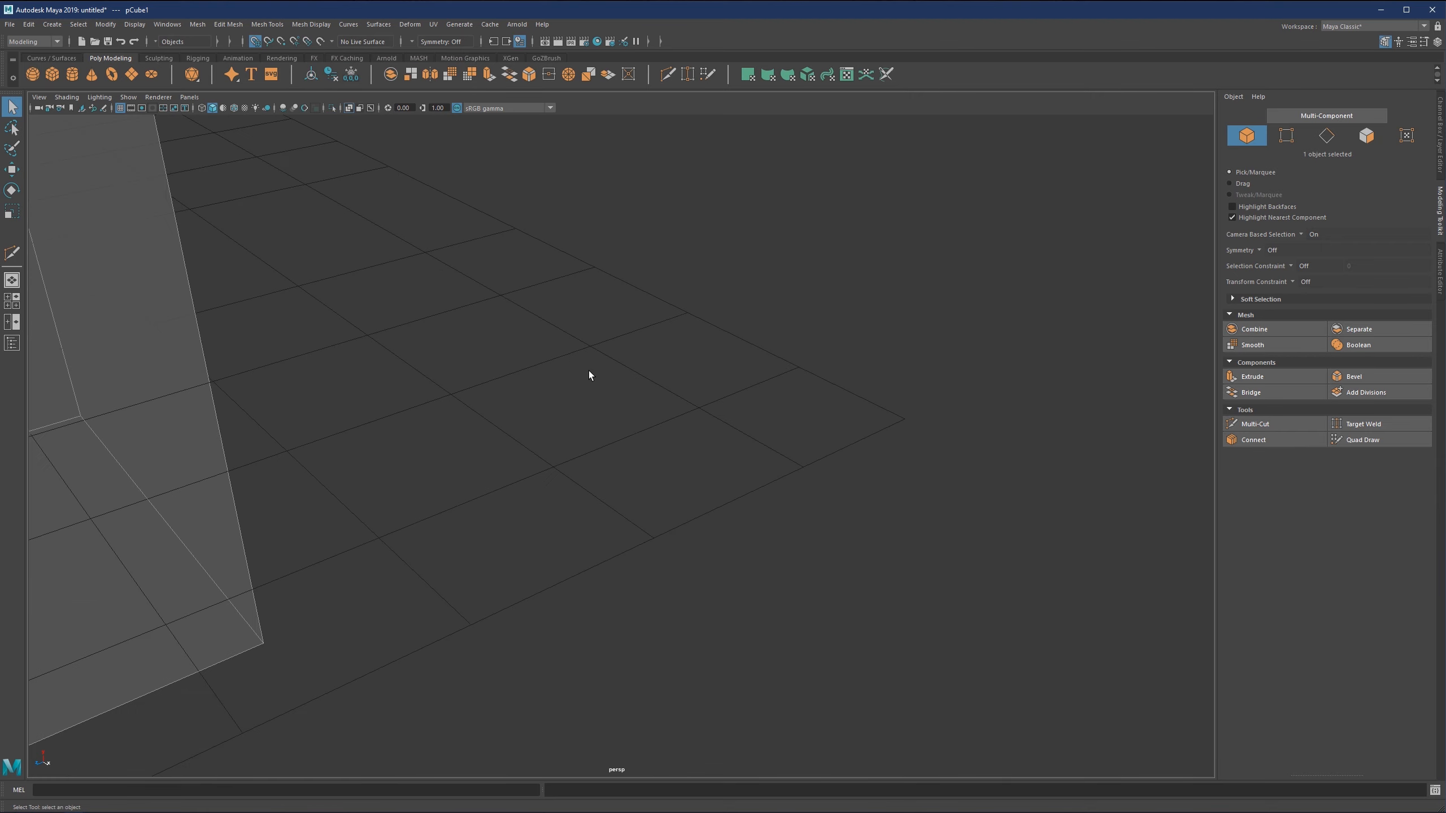
left_click_drag(589, 371, 589, 280, "alt")
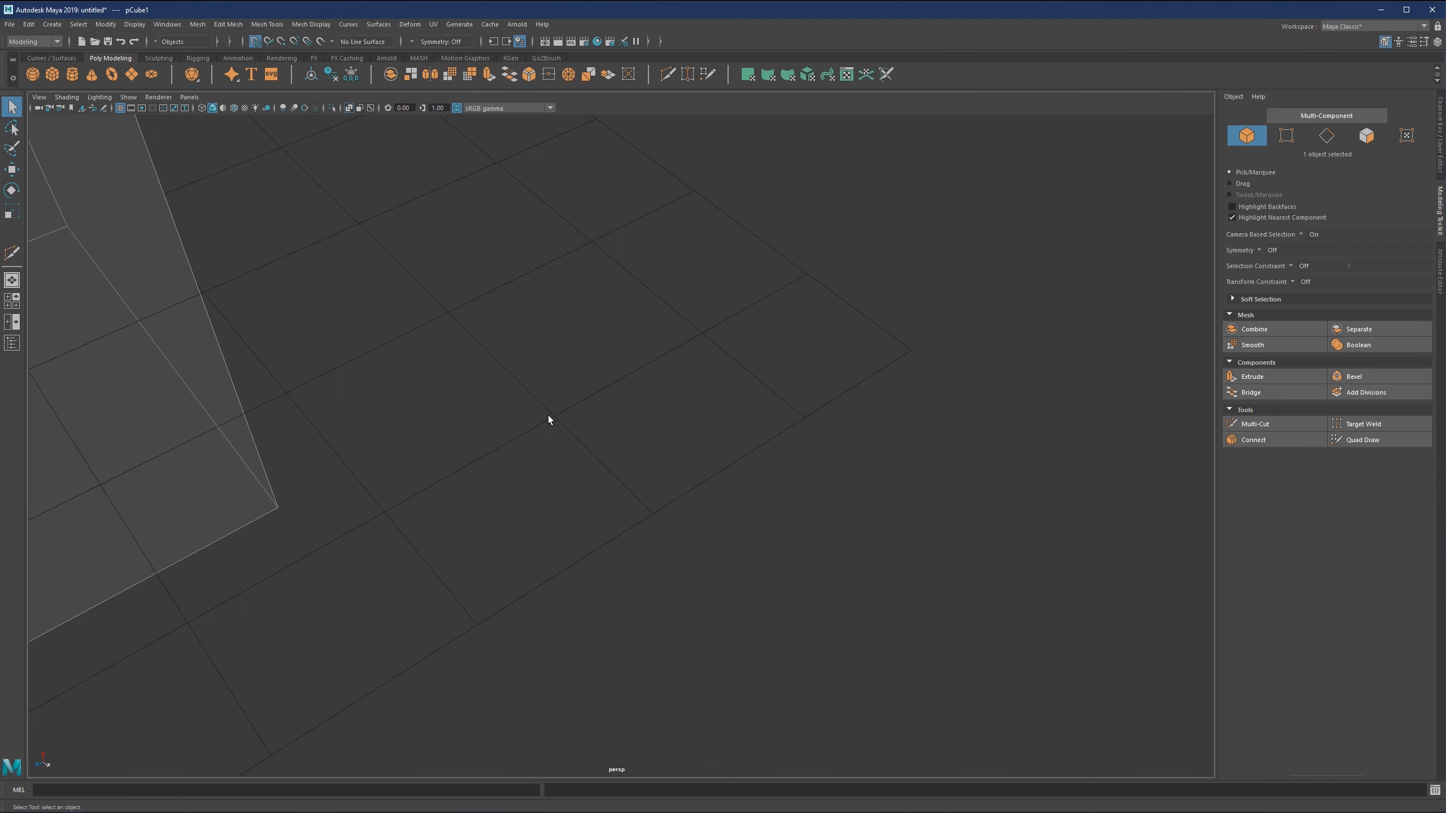
middle_click_drag(421, 244, 648, 385, "alt")
scroll(546, 296, "down", 8)
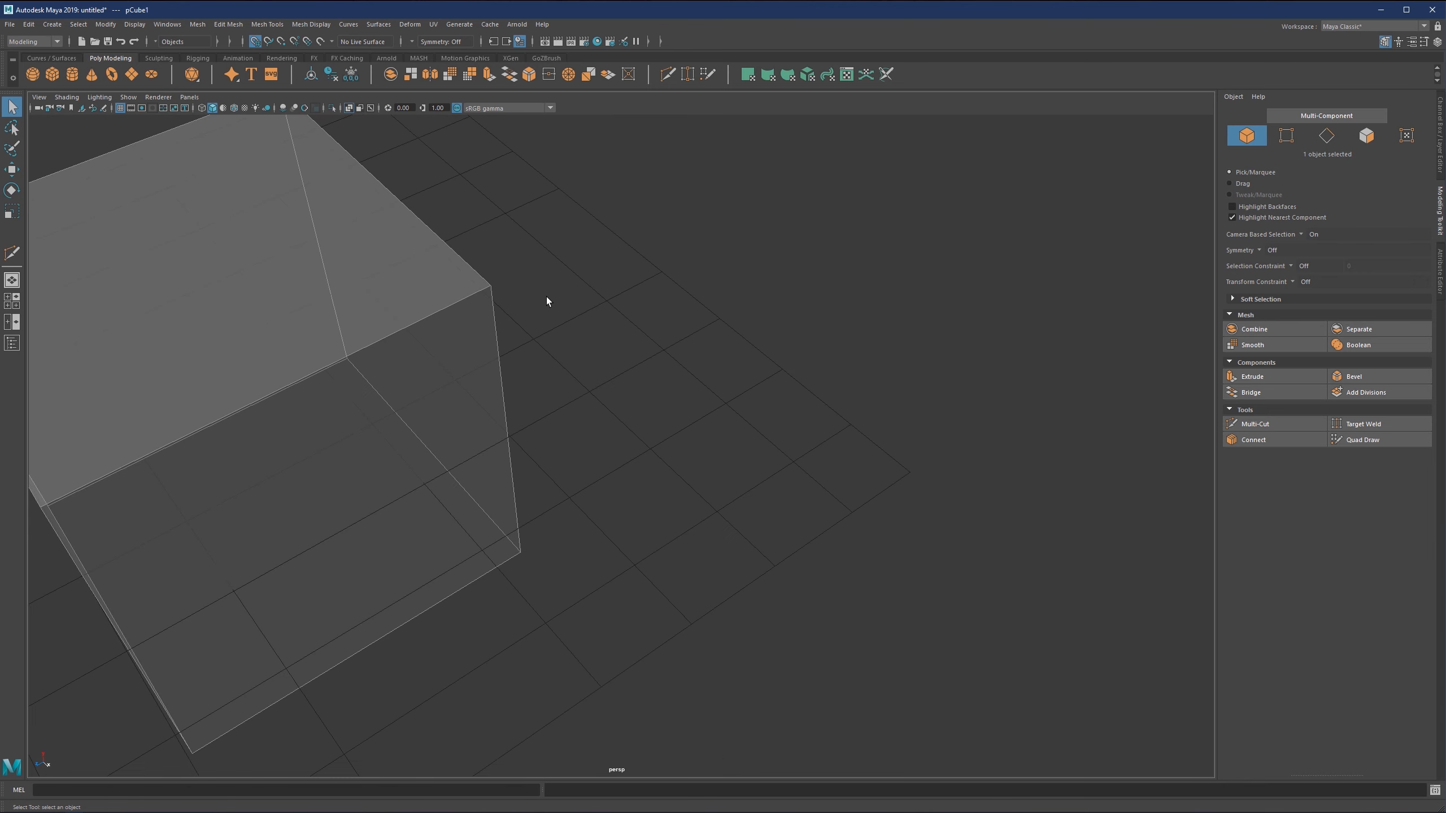
middle_click_drag(370, 376, 689, 282, "alt")
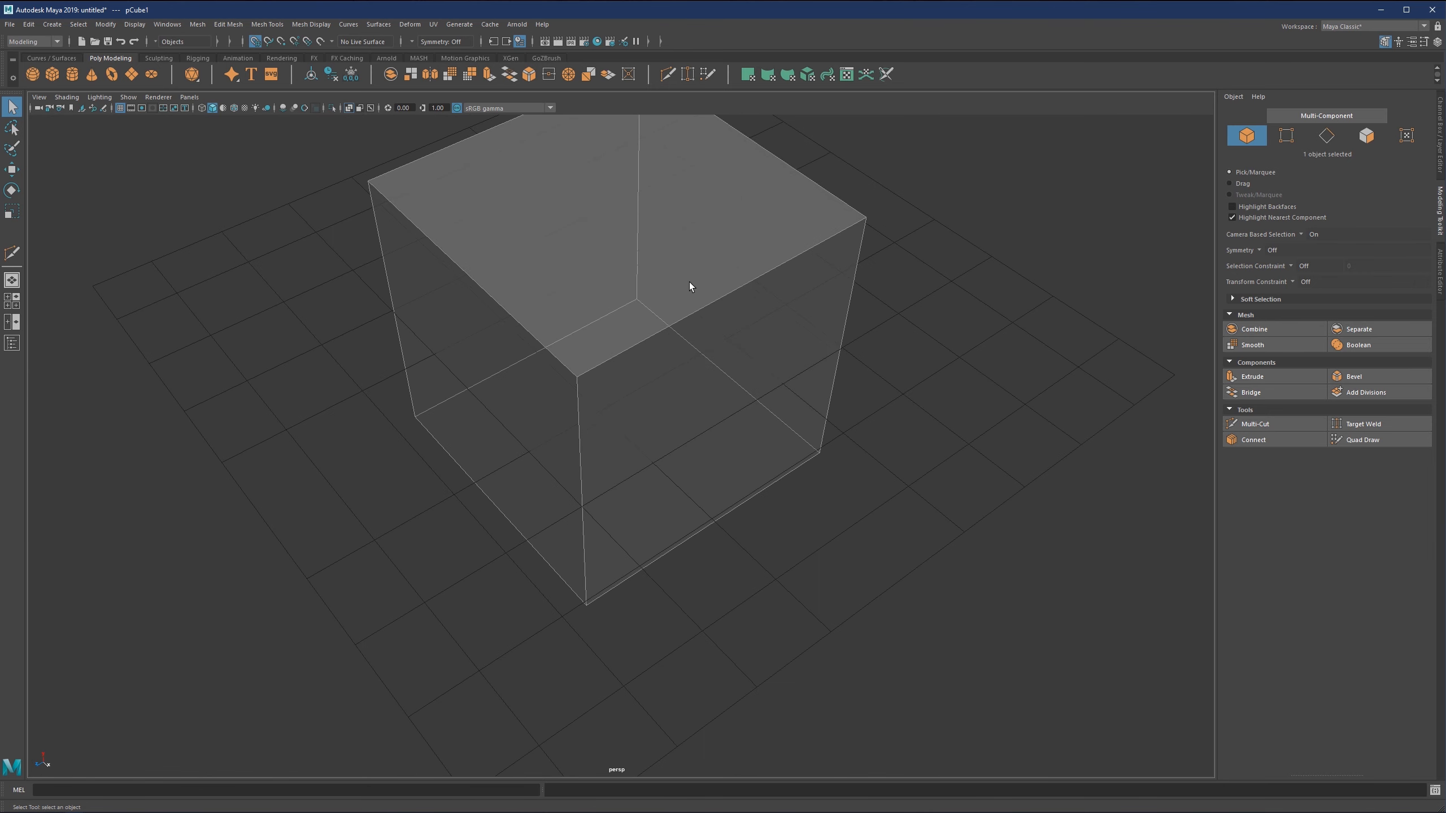
Move the cube between grid intersections with the Move tool, ending at X -7.5, Z -7.5.
left_click(11, 169)
left_click_drag(559, 365, 647, 368, "alt")
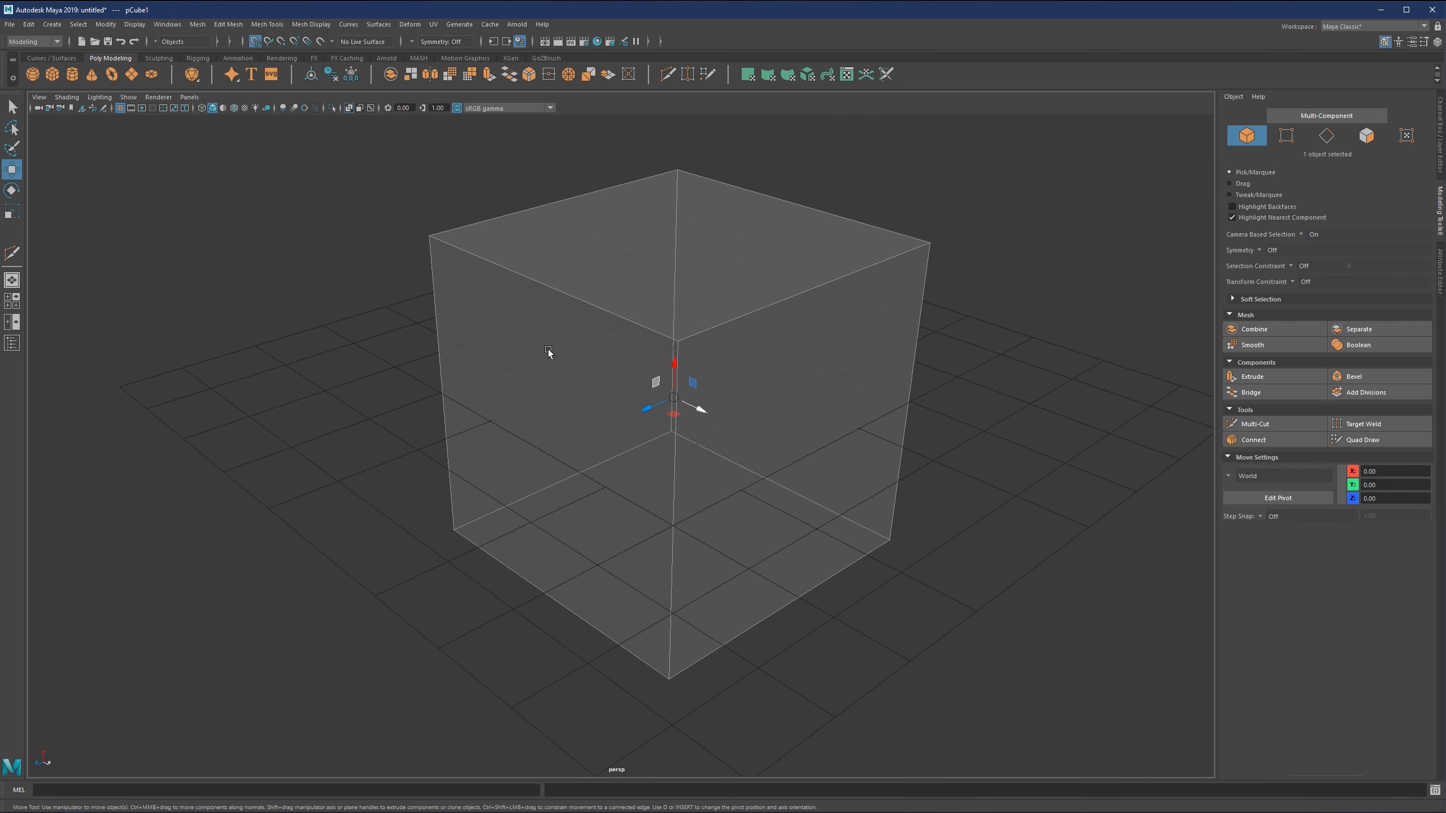
left_click_drag(461, 422, 605, 500, "alt")
left_click_drag(624, 424, 568, 351, "alt")
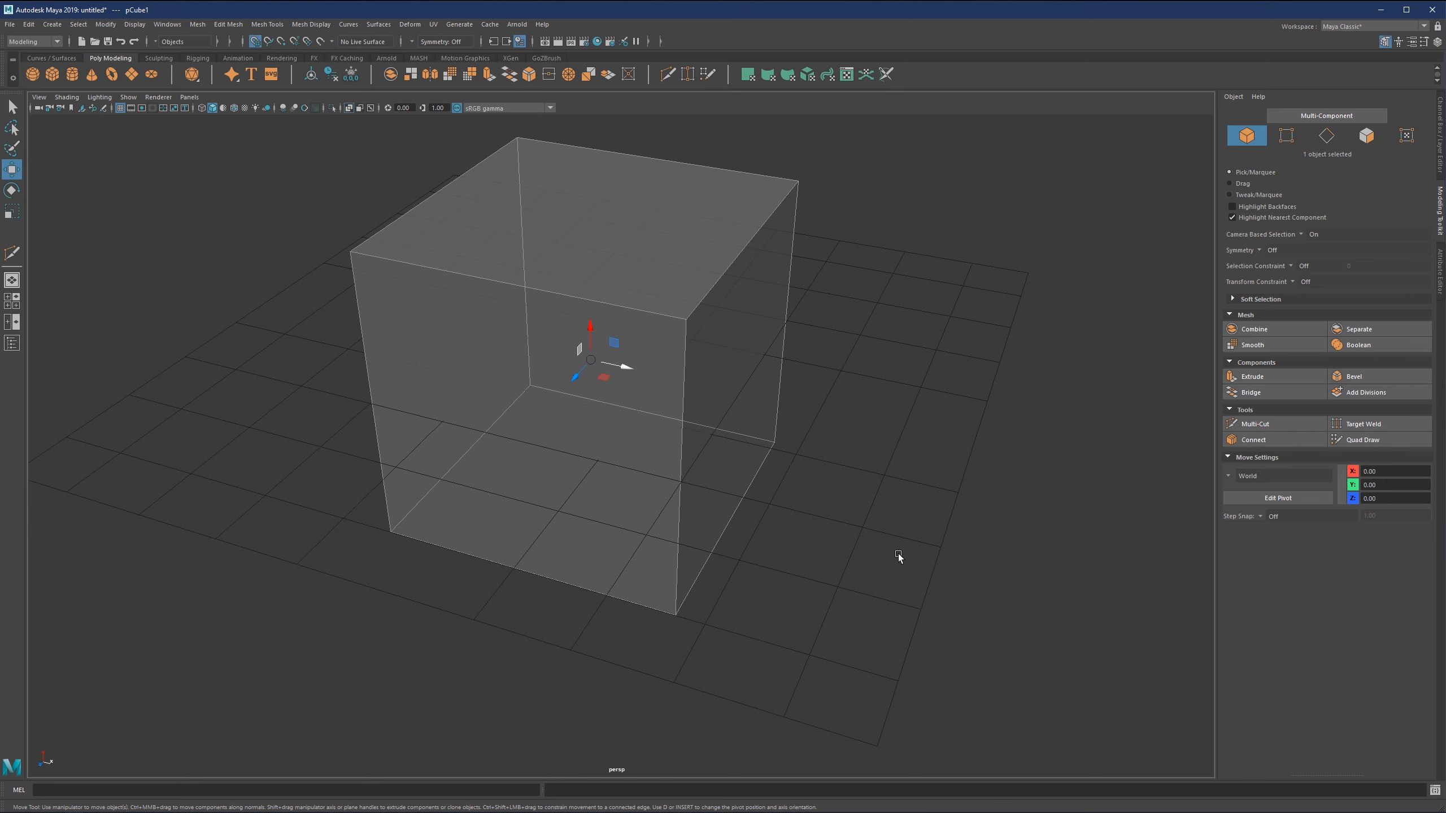
left_click_drag(621, 377, 674, 396)
key("ctrl+z")
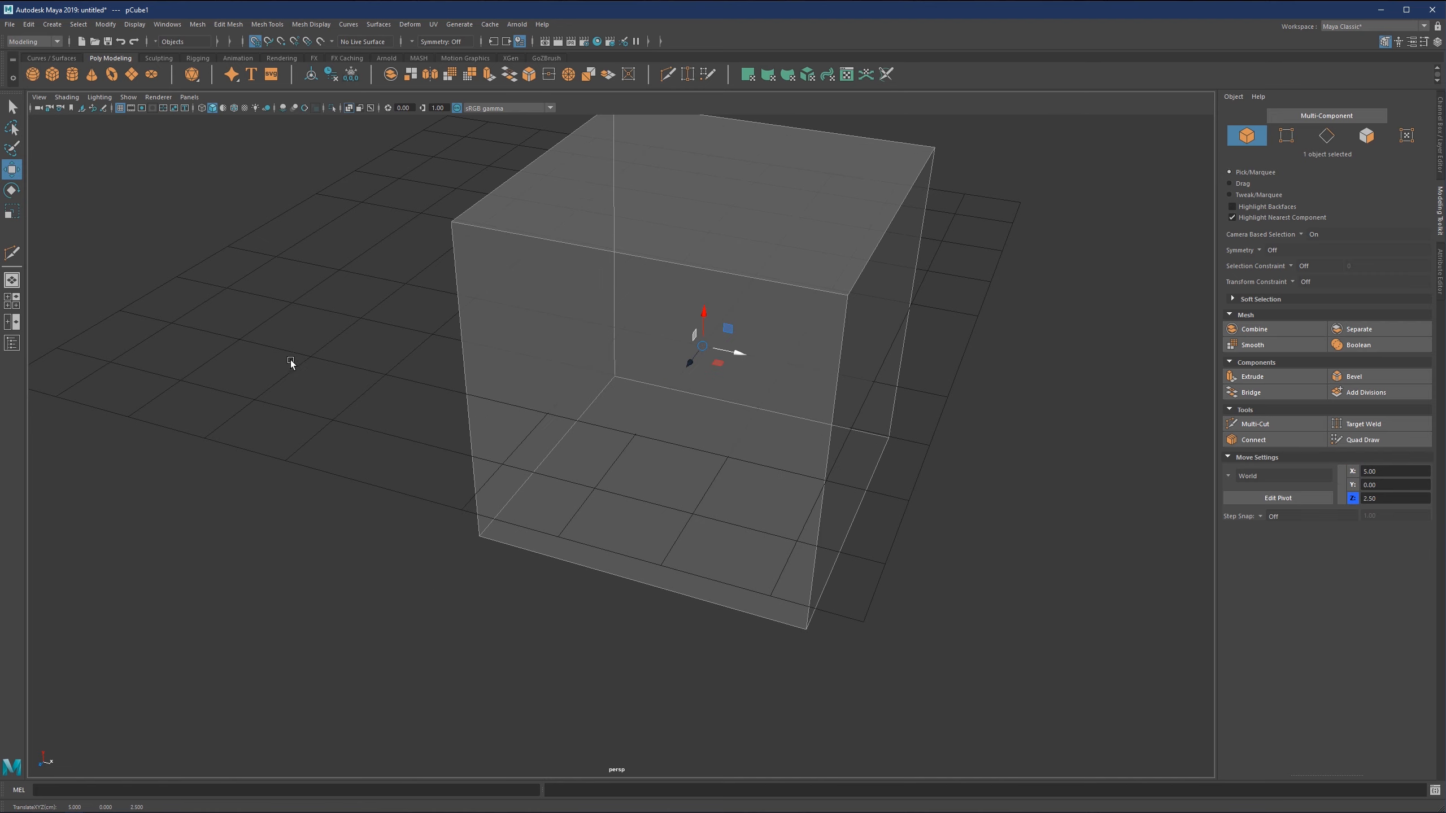
left_click_drag(703, 350, 477, 229)
scroll(506, 308, "down", 3)
middle_click_drag(509, 309, 538, 390, "alt")
left_click_drag(539, 393, 556, 320)
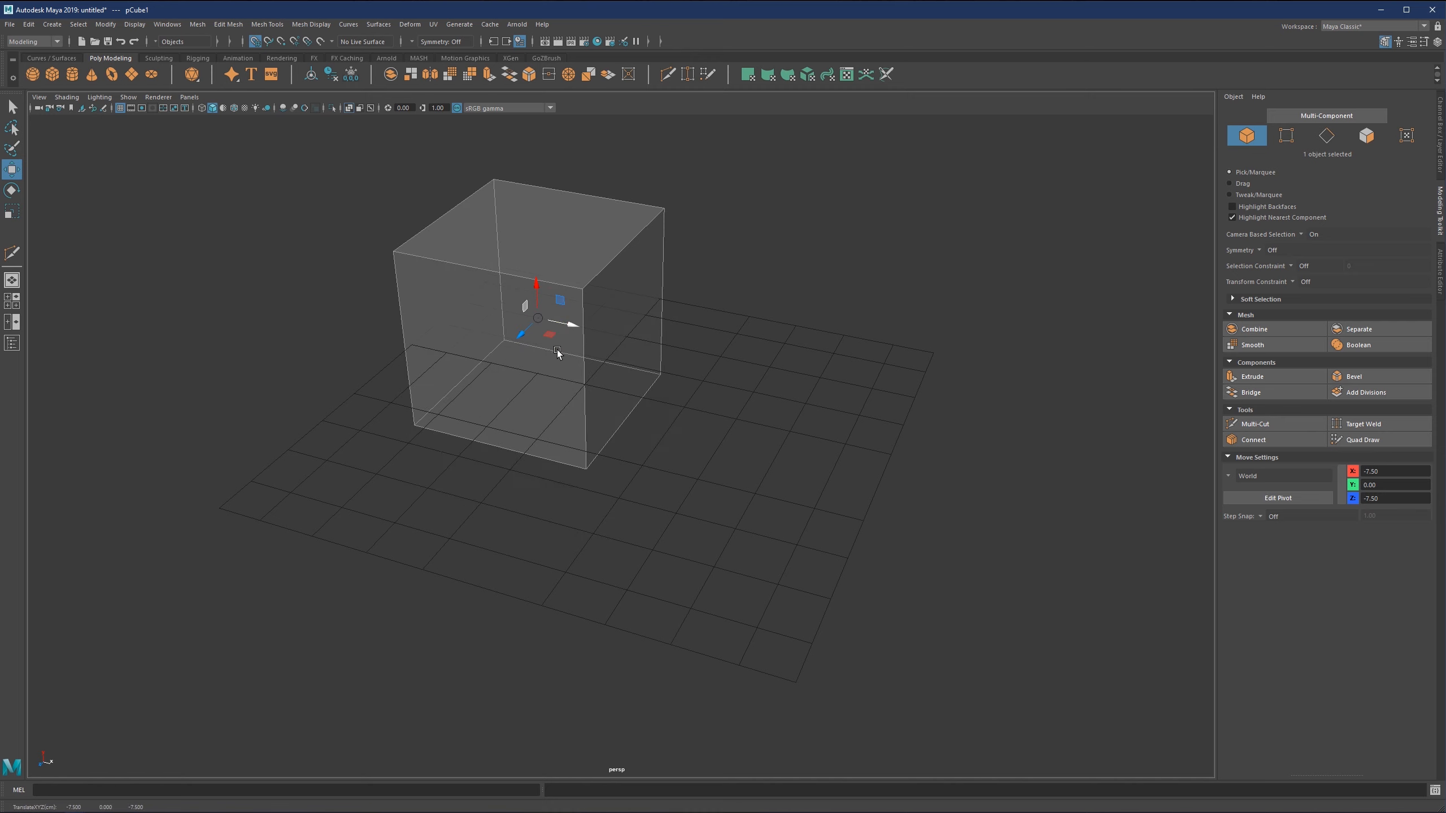
Undo the cube's grid-snapped moves back to the world origin.
key("ctrl+z")
key("ctrl+z")
key("ctrl+z")
key("ctrl+z")
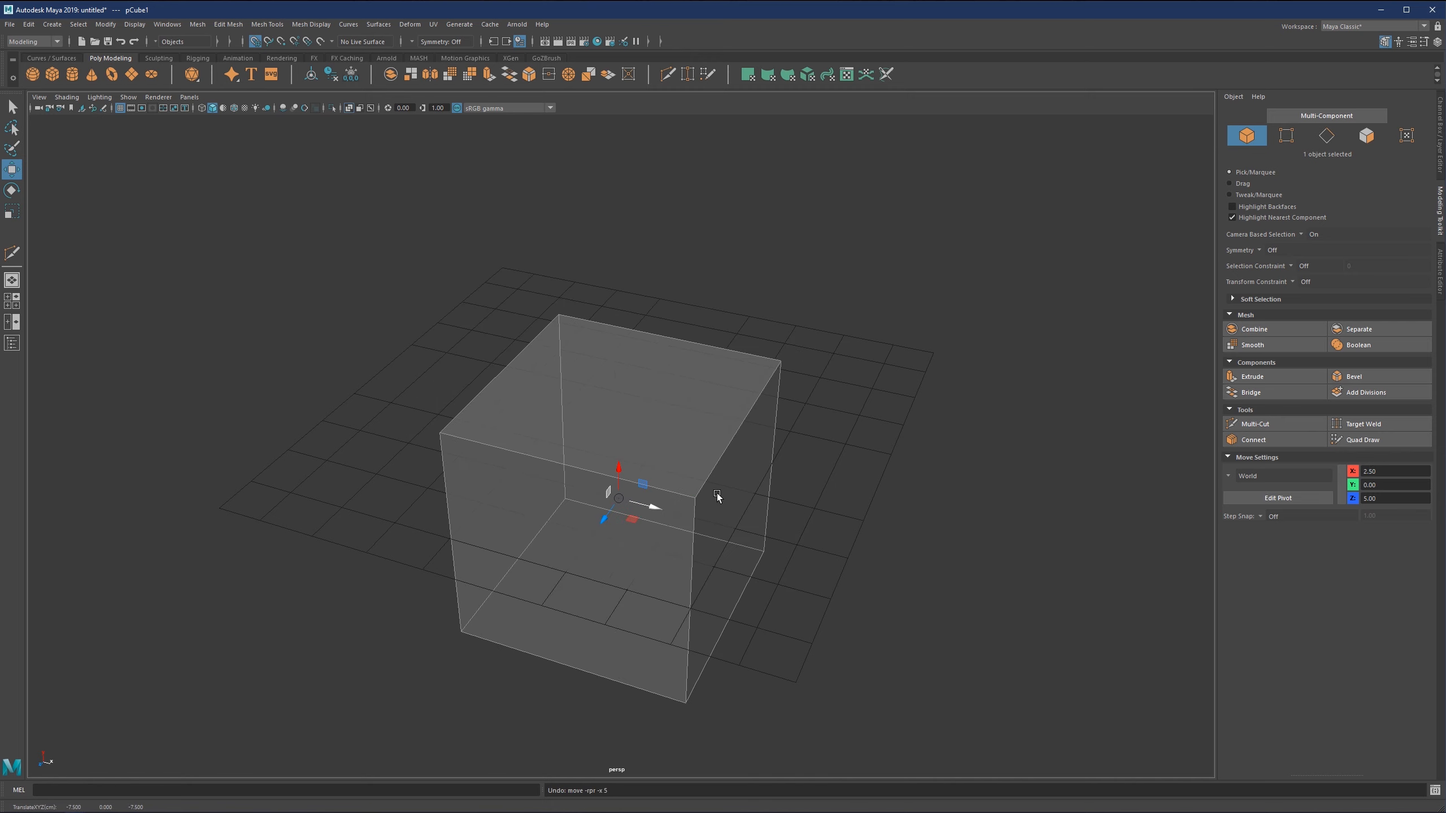
key("ctrl+z")
key("ctrl+z")
key("ctrl+z")
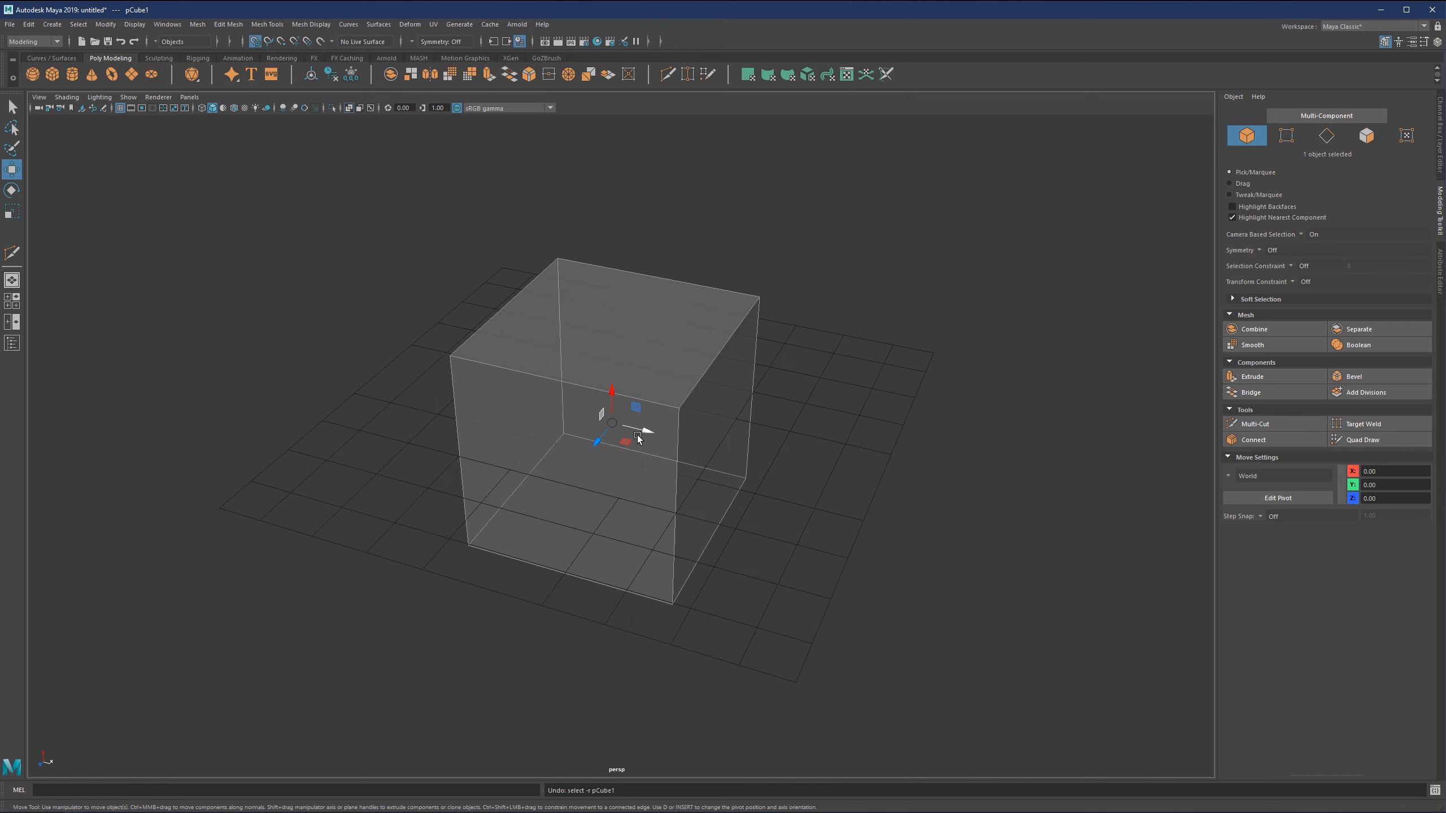
Turn off snapping to grids.
left_click_drag(638, 437, 599, 417, "alt")
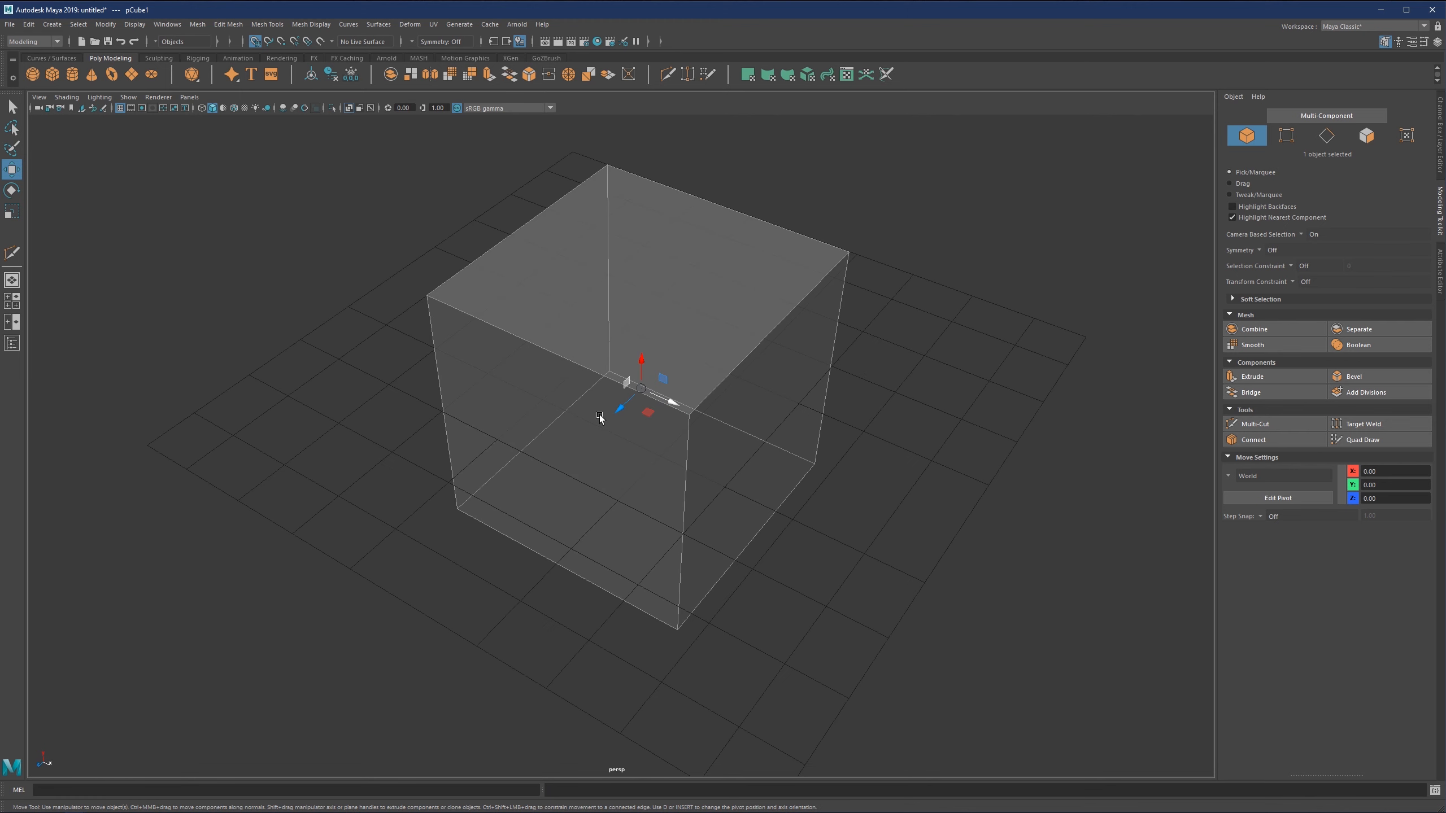
left_click(255, 41)
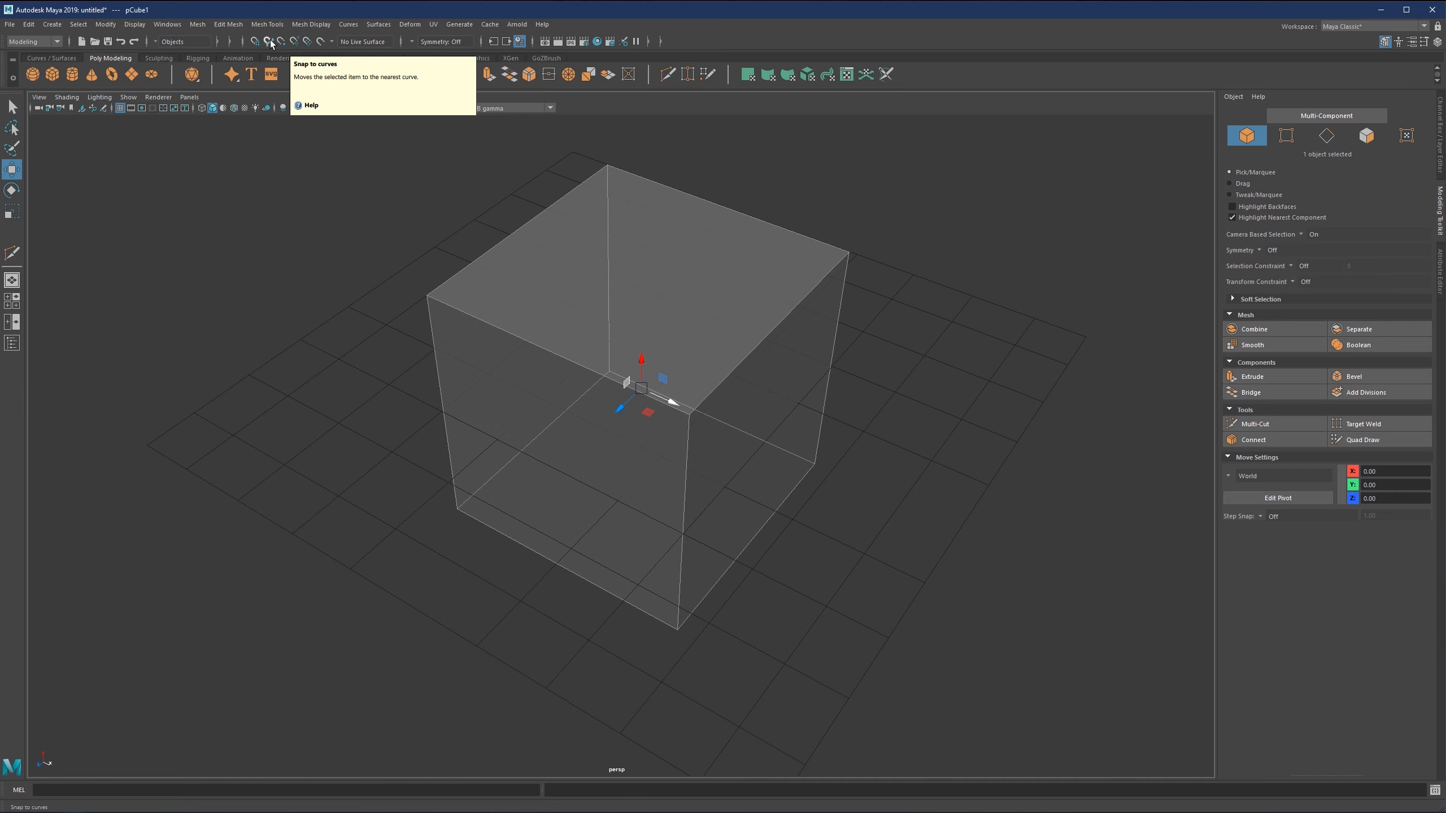
scroll(675, 458, "down", 2)
middle_click_drag(675, 458, 613, 424, "alt")
scroll(613, 423, "up", 2)
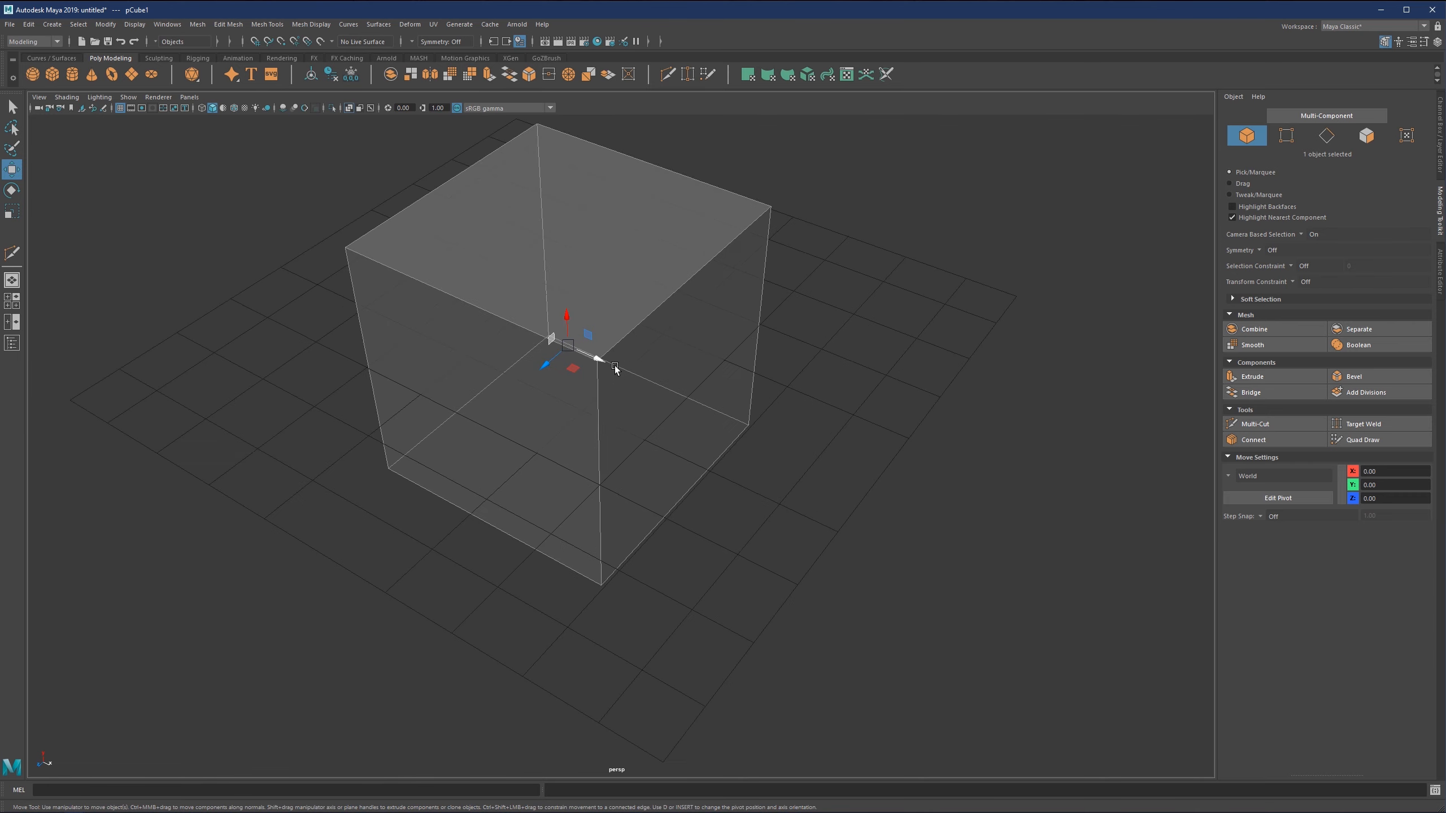
Add a second cube, scale it down and move it beside the large cube to about X 12.16.
mouse_move(609, 438)
left_mouse_down("alt")
mouse_move(592, 411)
mouse_move(929, 490)
mouse_move(712, 535)
mouse_move(769, 532)
left_mouse_up("alt")
key("r")
key("w")
middle_click_drag(916, 501, 846, 456, "alt")
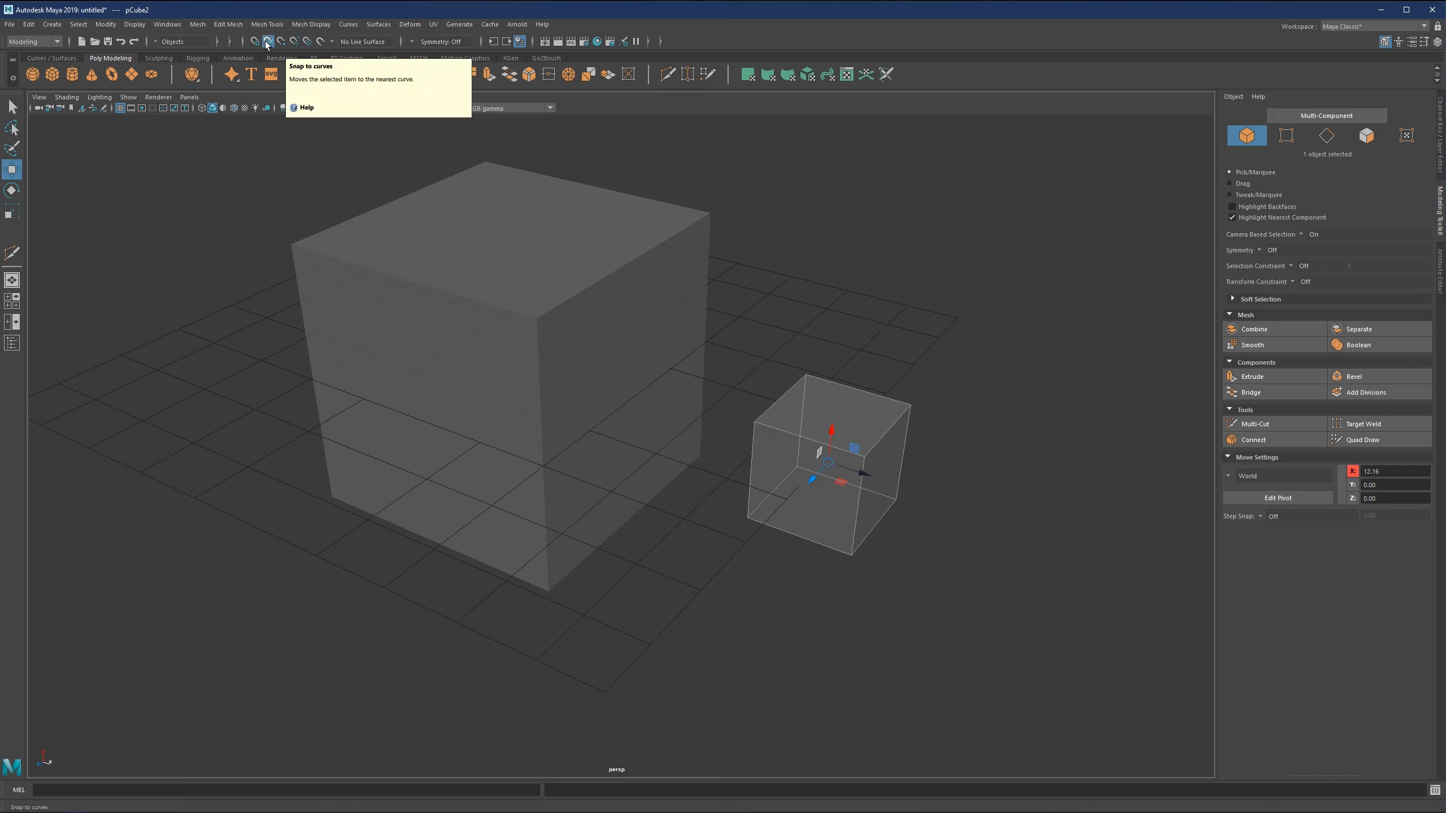
Enable snapping to curves and move the small cube onto the large cube's upper edge, at about X 4.61, Y 4.62, Z 1.80.
left_click_drag(828, 462, 589, 289)
scroll(582, 288, "up", 2)
middle_click_drag(582, 302, 649, 494, "alt")
scroll(649, 497, "up", 1)
left_click_drag(649, 498, 677, 465, "alt")
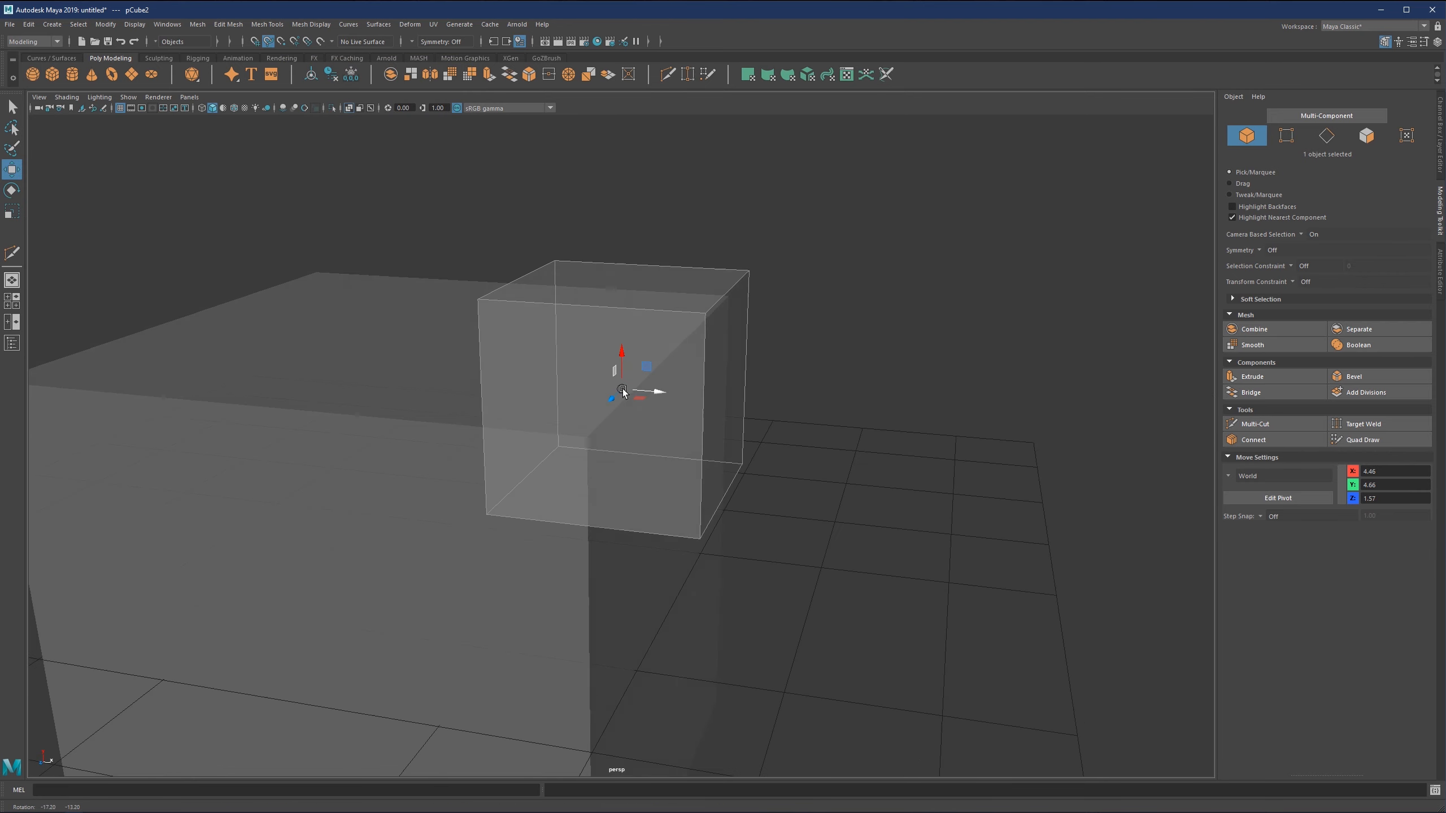
mouse_move(623, 391)
left_mouse_down("alt")
mouse_move(641, 394)
mouse_move(619, 410)
left_mouse_up("alt")
left_click_drag(620, 410, 594, 414, "alt")
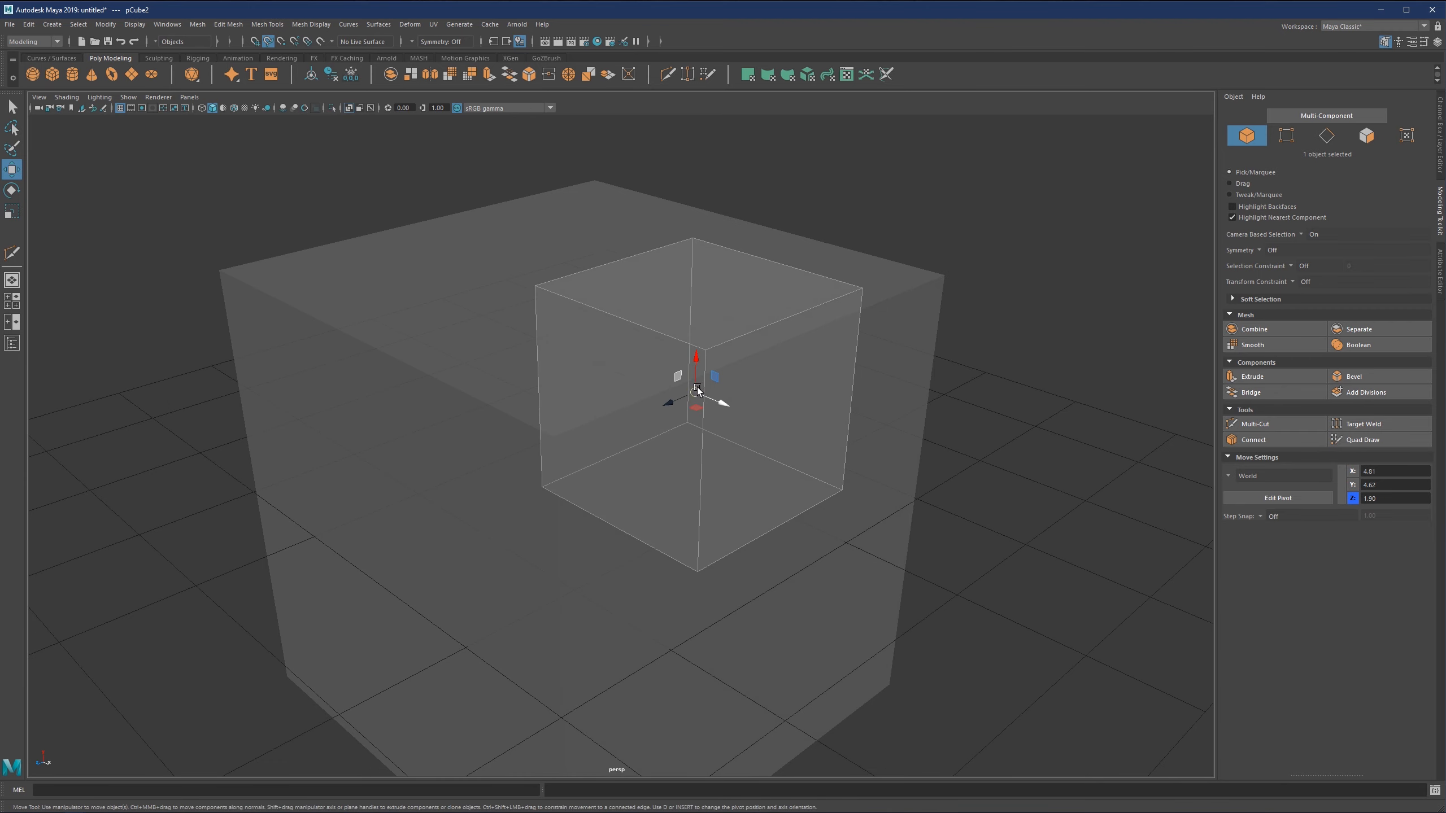
Move the small cube away from the large cube's edge to about X 8.10, Y 6.29, Z 6.42.
mouse_move(697, 391)
left_mouse_down()
mouse_move(695, 354)
mouse_move(716, 373)
mouse_move(674, 388)
mouse_move(741, 367)
mouse_move(714, 366)
mouse_move(681, 382)
mouse_move(1046, 318)
mouse_move(962, 316)
mouse_move(1059, 280)
mouse_move(866, 317)
left_mouse_up()
left_click(696, 350, "shift")
left_click(723, 346)
scroll(920, 302, "up", 3)
middle_click_drag(919, 302, 567, 407, "alt")
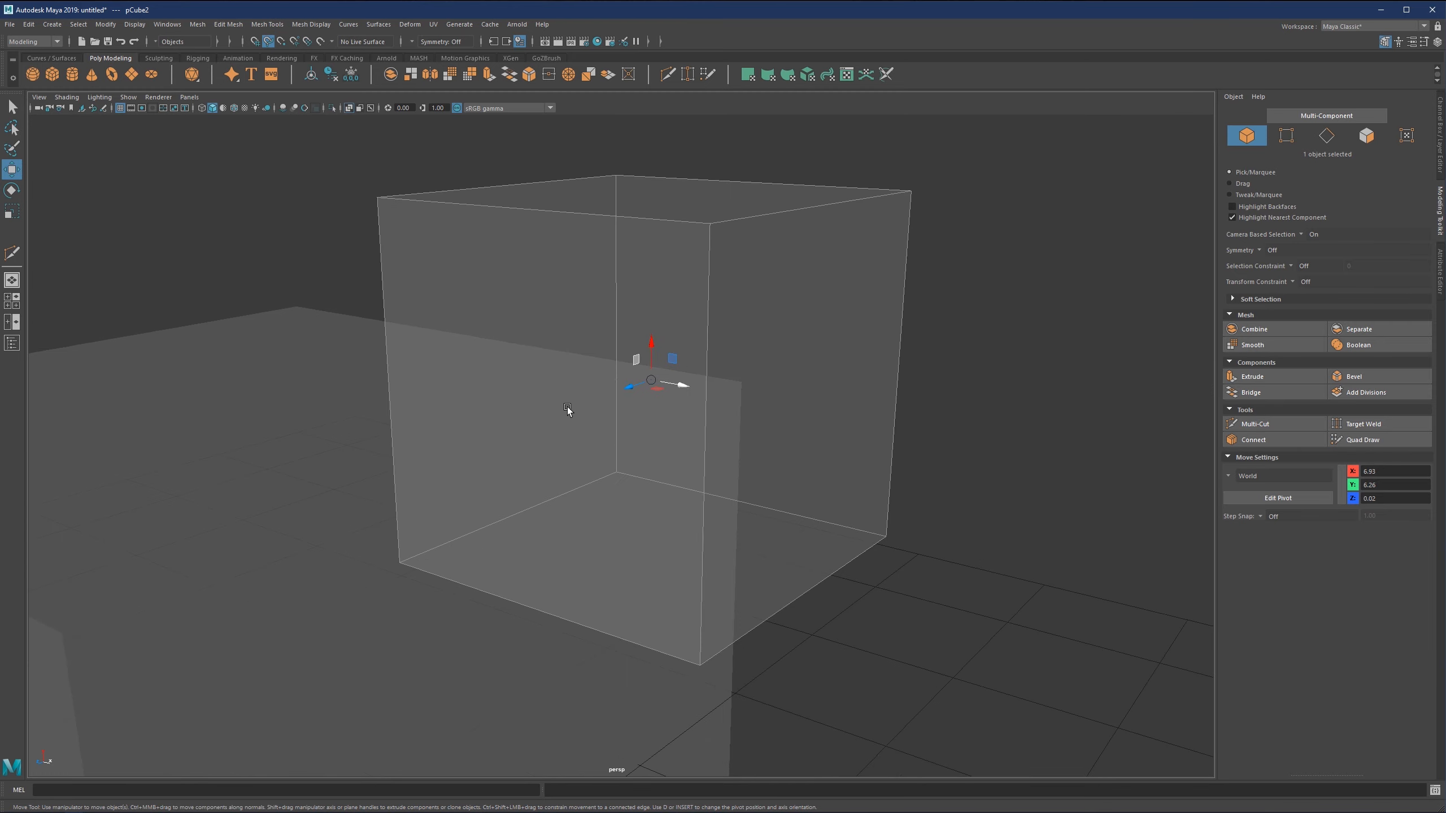
left_click_drag(567, 406, 509, 491, "alt")
scroll(547, 466, "down", 3)
scroll(650, 389, "down", 2)
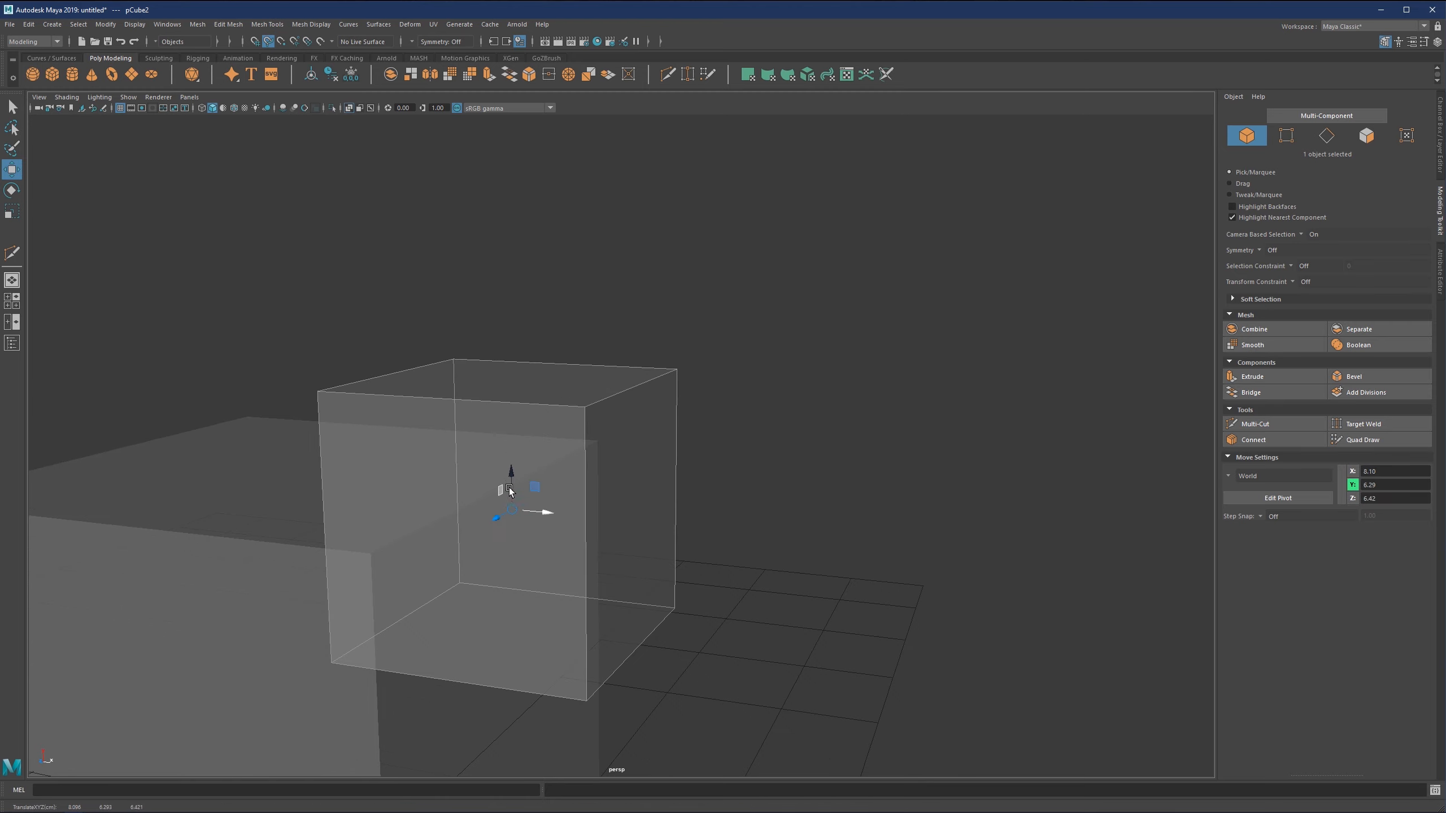
Move the small cube back toward the large cube's upper corner, to about X 4.87, Y 5.13, Z 5.67.
middle_click_drag(509, 491, 626, 428, "alt")
left_click_drag(635, 421, 595, 421)
left_click_drag(596, 420, 597, 495, "alt")
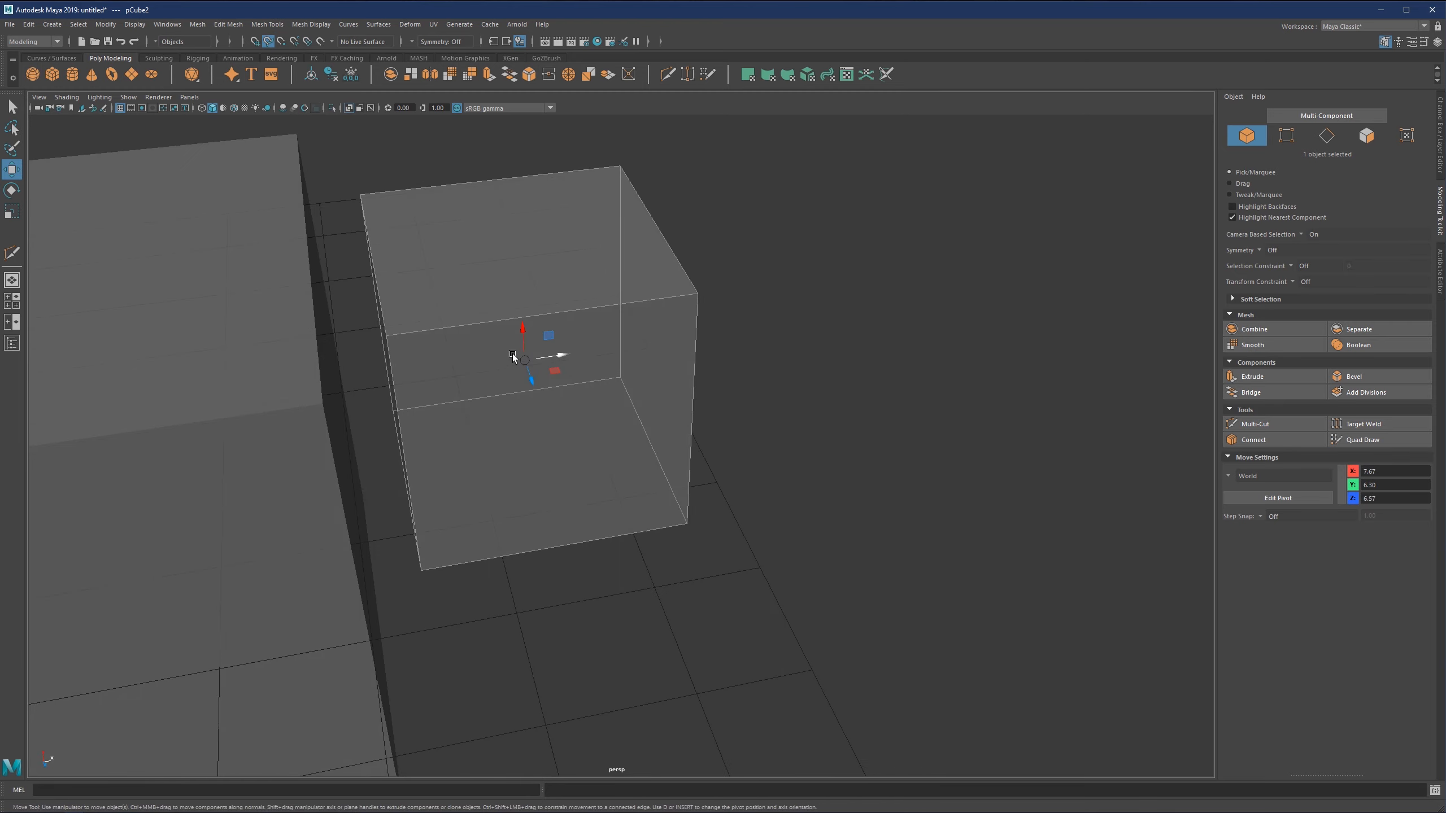
left_click_drag(513, 353, 385, 376)
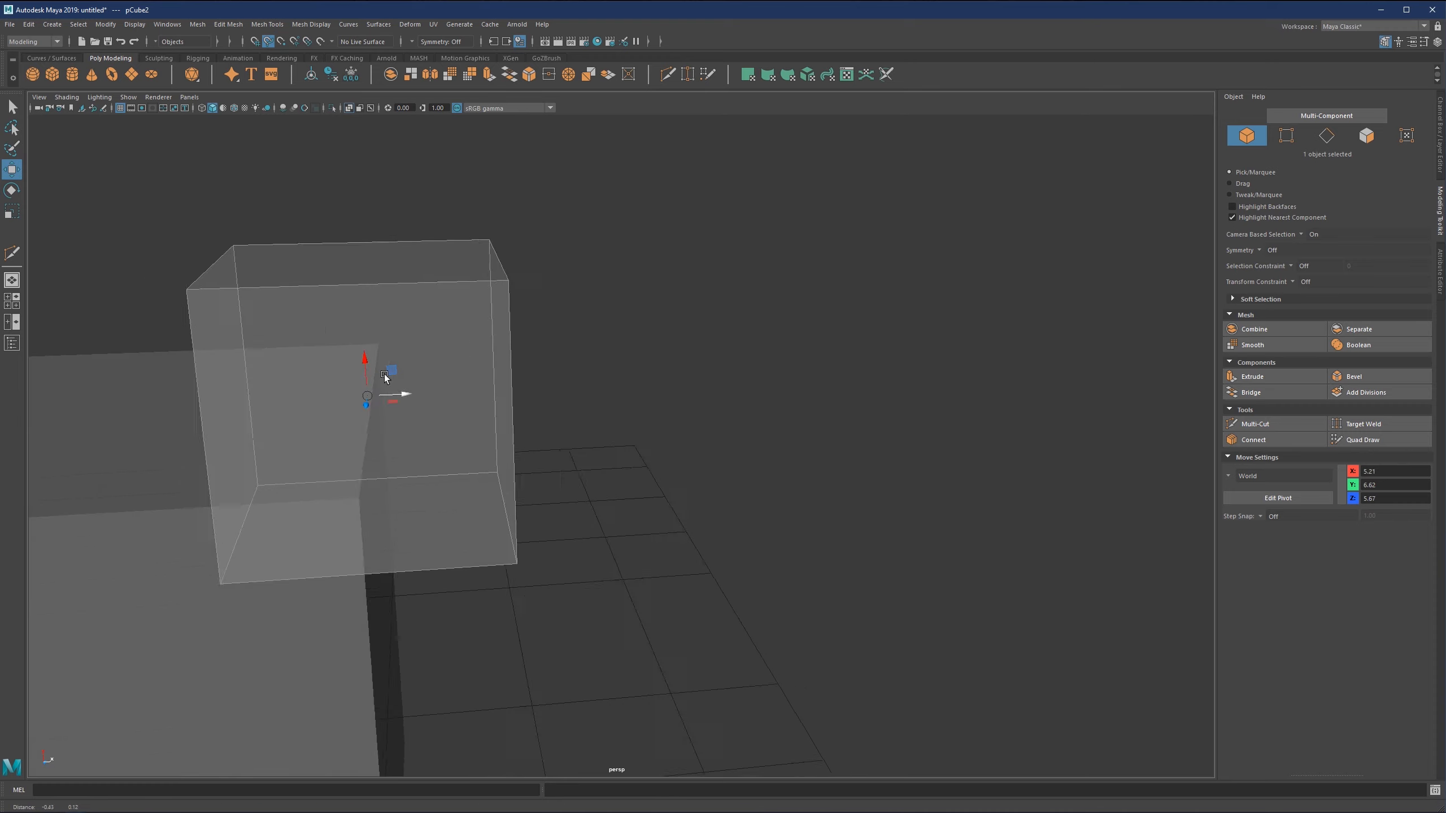
middle_click_drag(383, 375, 638, 398, "alt")
left_click_drag(638, 398, 629, 461, "alt")
left_click_drag(630, 484, 626, 448, "alt")
middle_click_drag(602, 552, 626, 444, "alt")
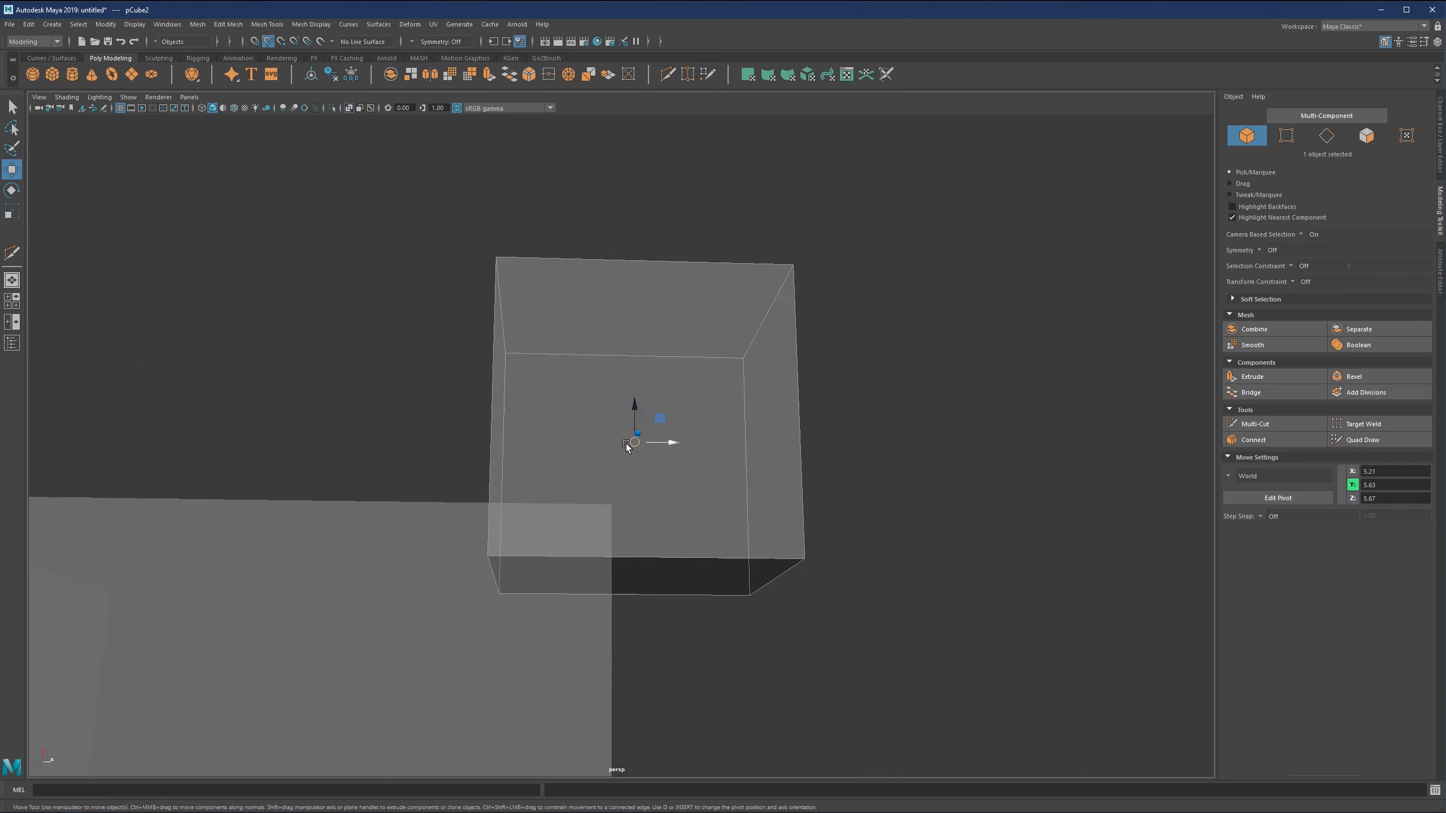
left_click_drag(626, 443, 628, 481, "alt")
left_click_drag(638, 400, 615, 441)
left_click_drag(615, 441, 484, 468, "alt")
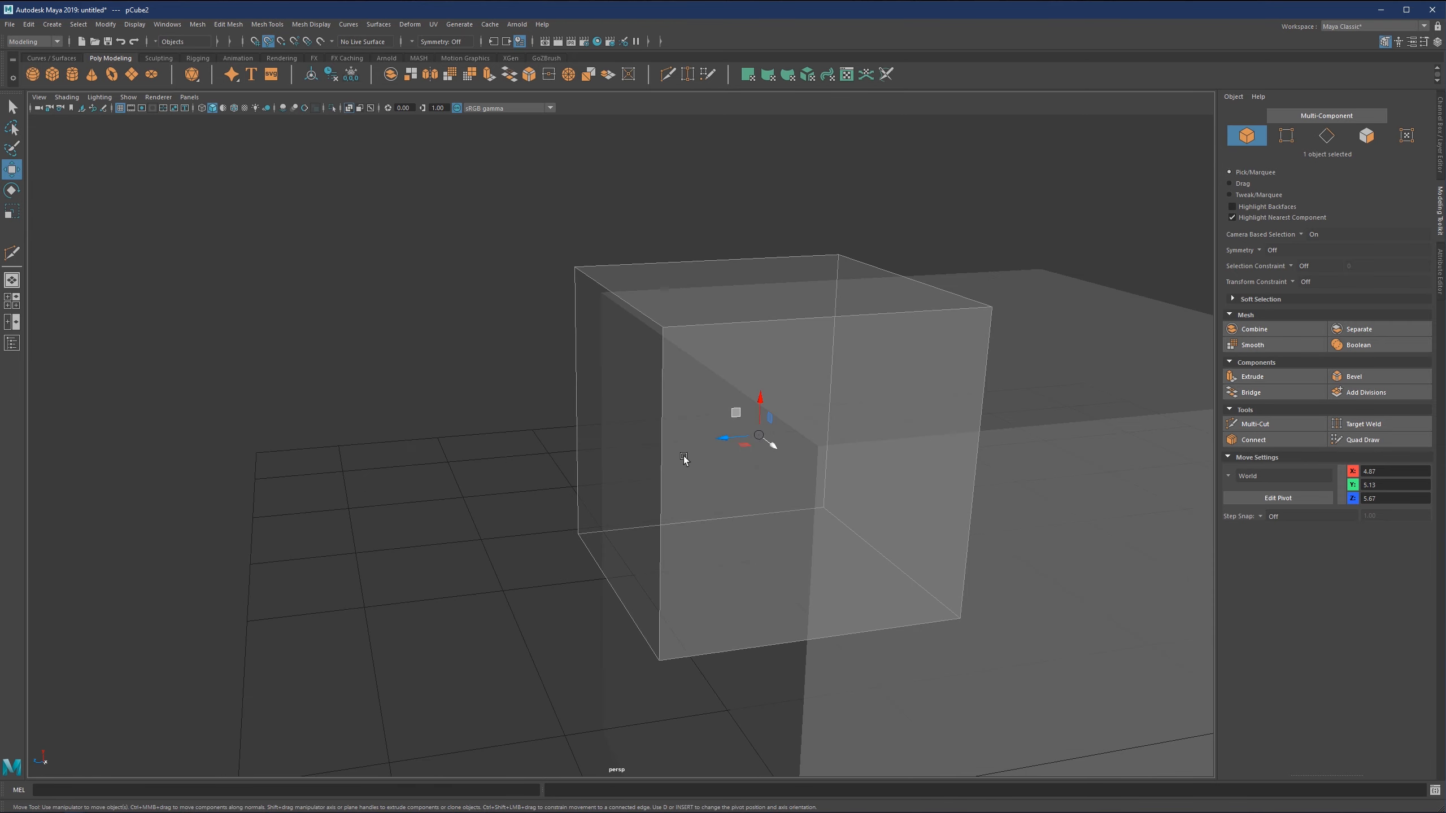
Snap the small cube onto the large cube's upper edge and slide it along to about X 4.96, Y 4.96, Z -3.05.
left_click(735, 433, "shift")
left_click(926, 527, "shift")
mouse_move(742, 445)
left_mouse_down()
mouse_move(937, 420)
mouse_move(802, 448)
mouse_move(770, 395)
mouse_move(742, 453)
left_mouse_up()
left_click_drag(742, 453, 659, 405, "alt")
scroll(811, 444, "down", 2)
left_click_drag(807, 427, 1016, 422)
middle_click_drag(1015, 422, 636, 410, "alt")
left_click_drag(700, 428, 478, 456)
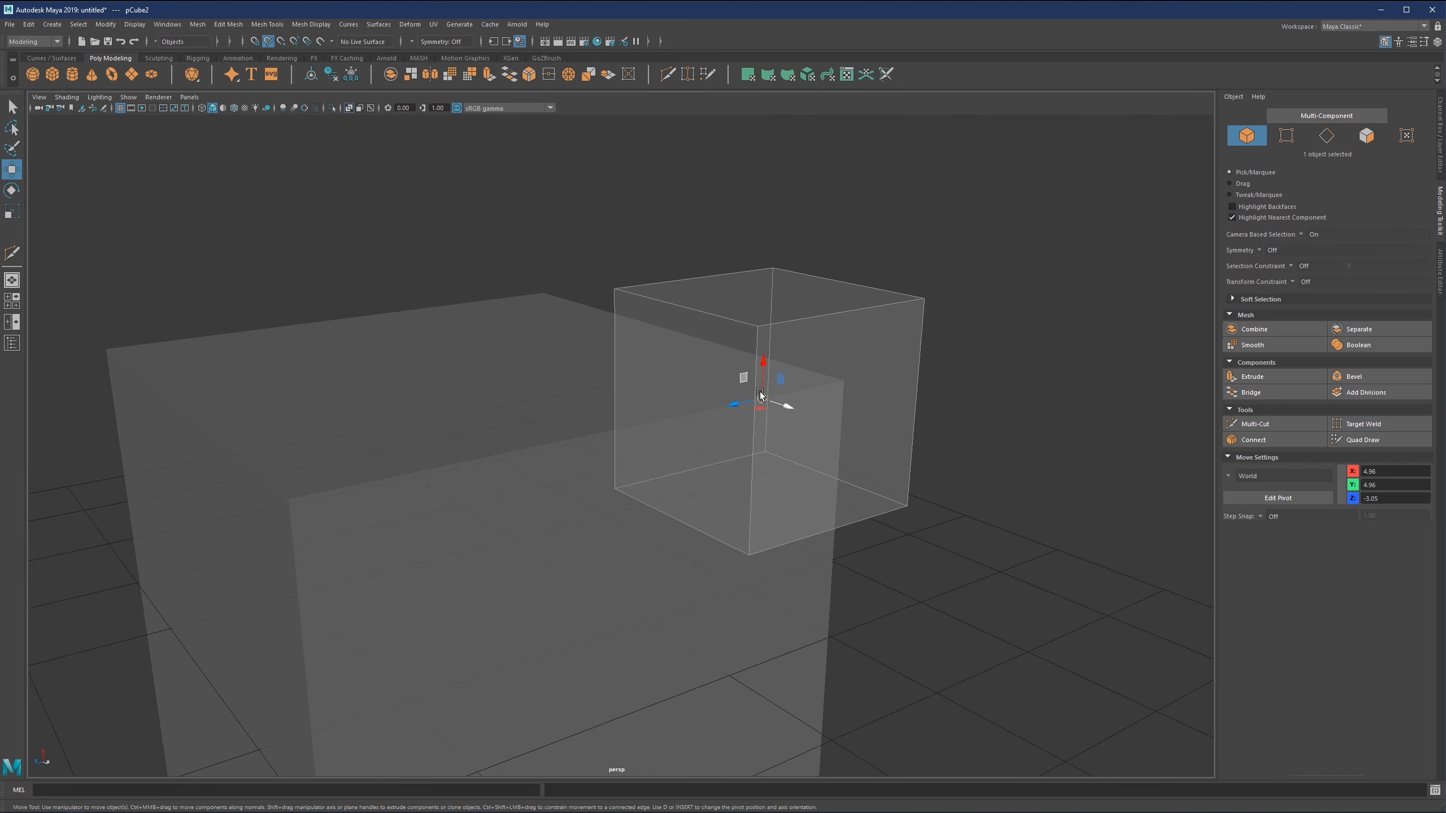
Try moving the small cube off the edge toward the middle of the large cube's top, and undo the move.
left_click_drag(761, 396, 496, 415)
scroll(640, 457, "down", 3)
key("ctrl+z")
key("ctrl+z")
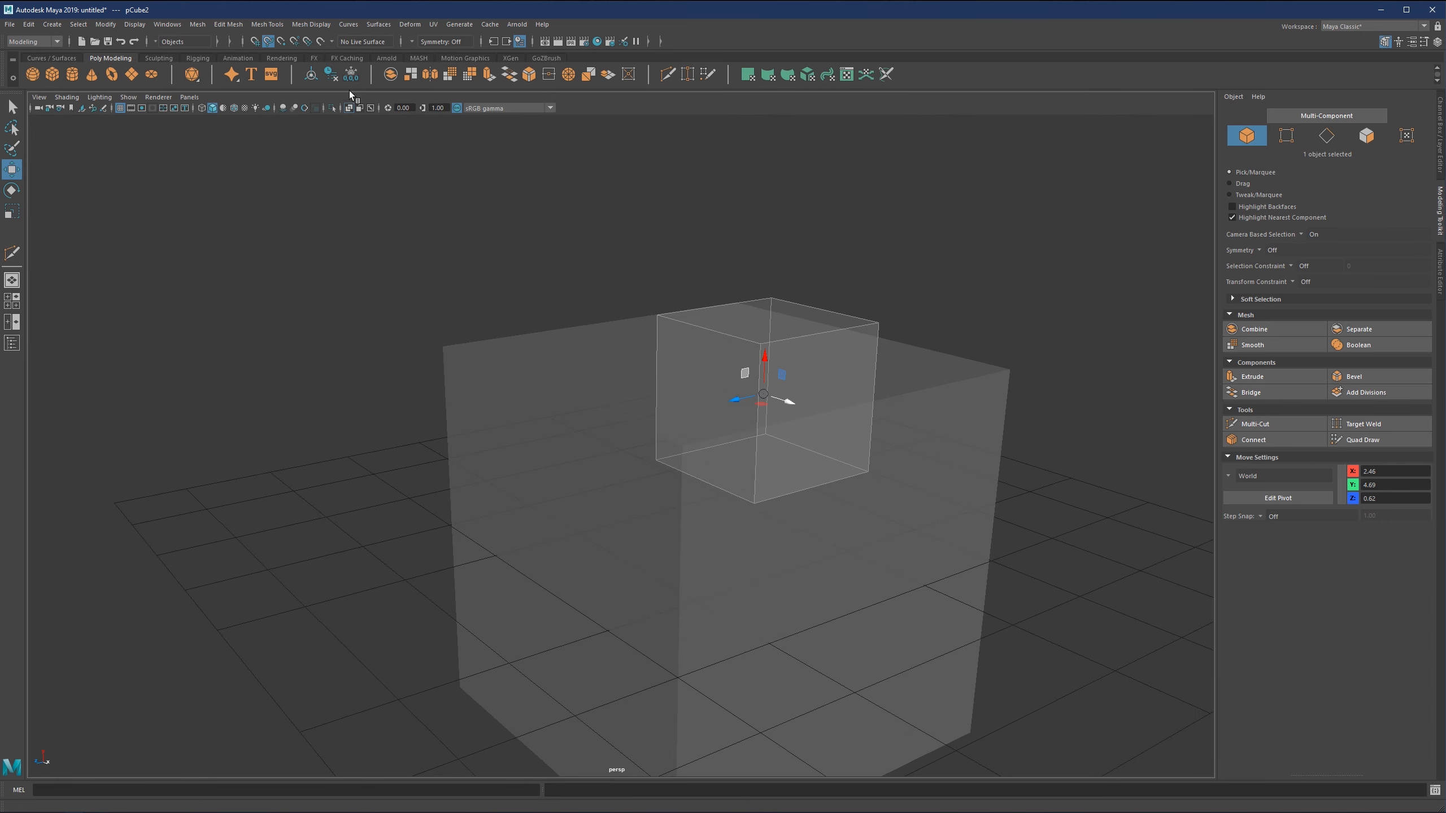
Switch from curve snapping to point snapping and snap the small cube to the large cube's upper corner at X, Y and Z 4.96.
left_click(271, 43)
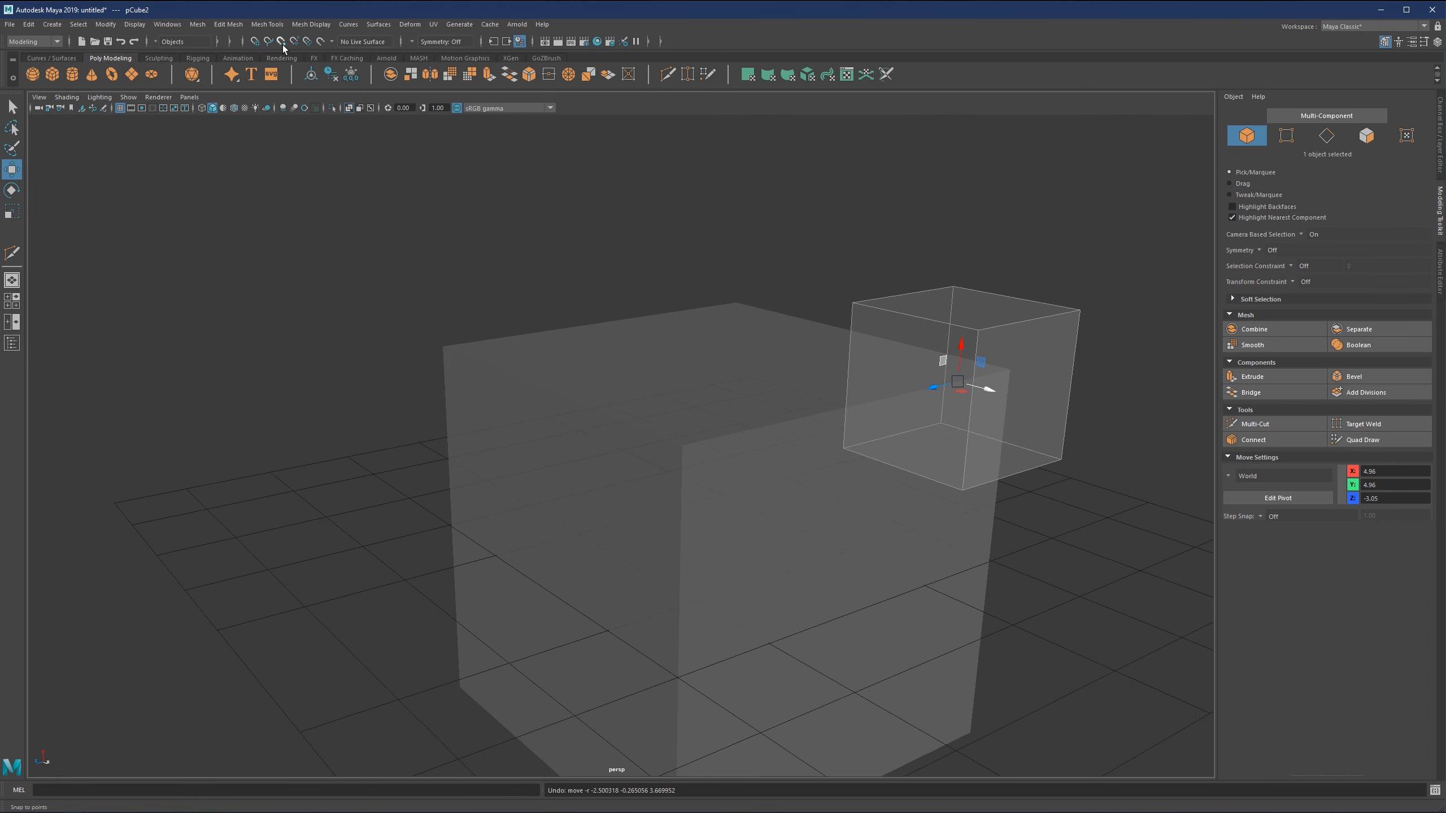
left_click(282, 43)
middle_click_drag(967, 378, 921, 338, "alt")
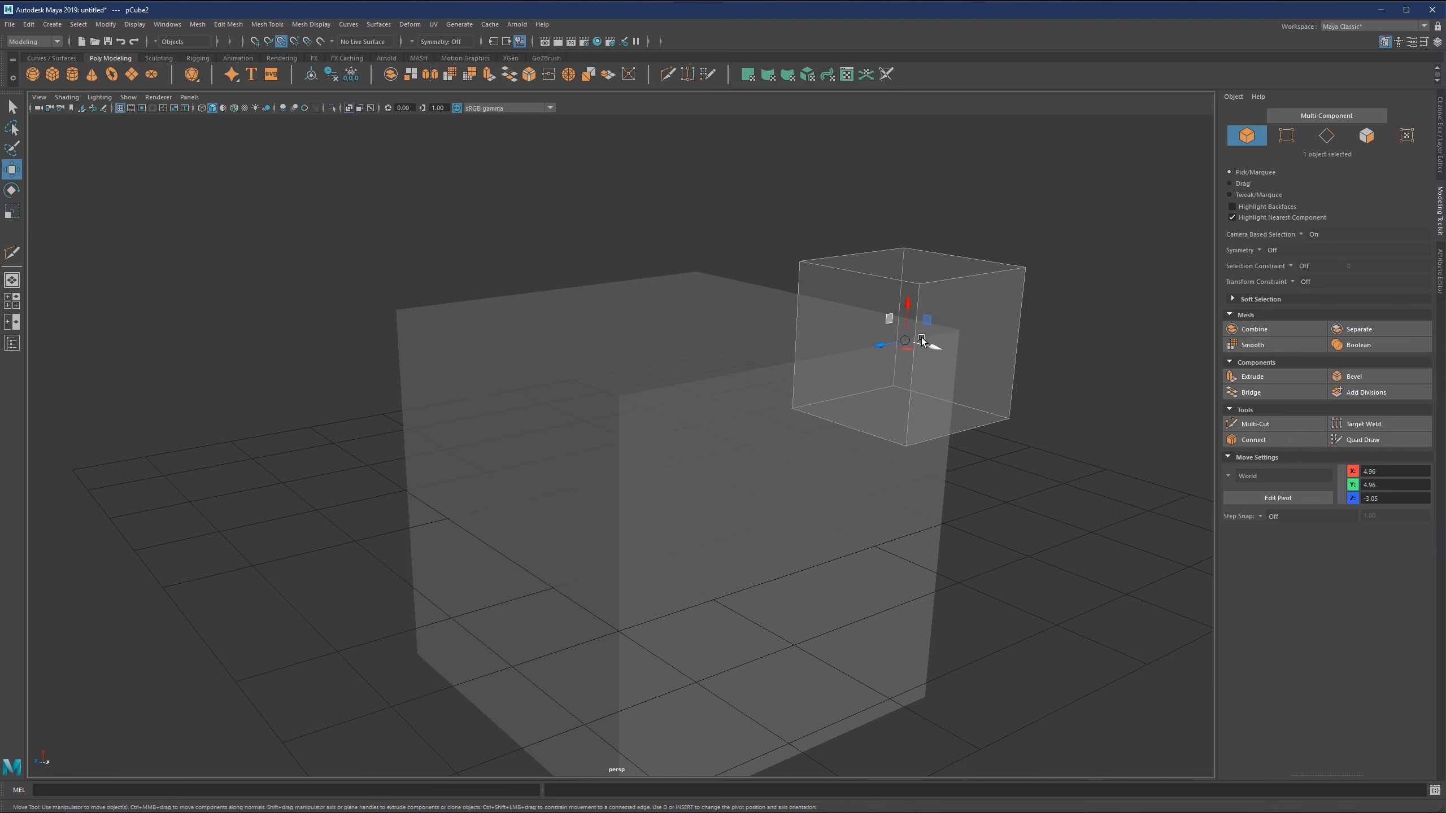
left_click_drag(919, 336, 634, 421, "alt")
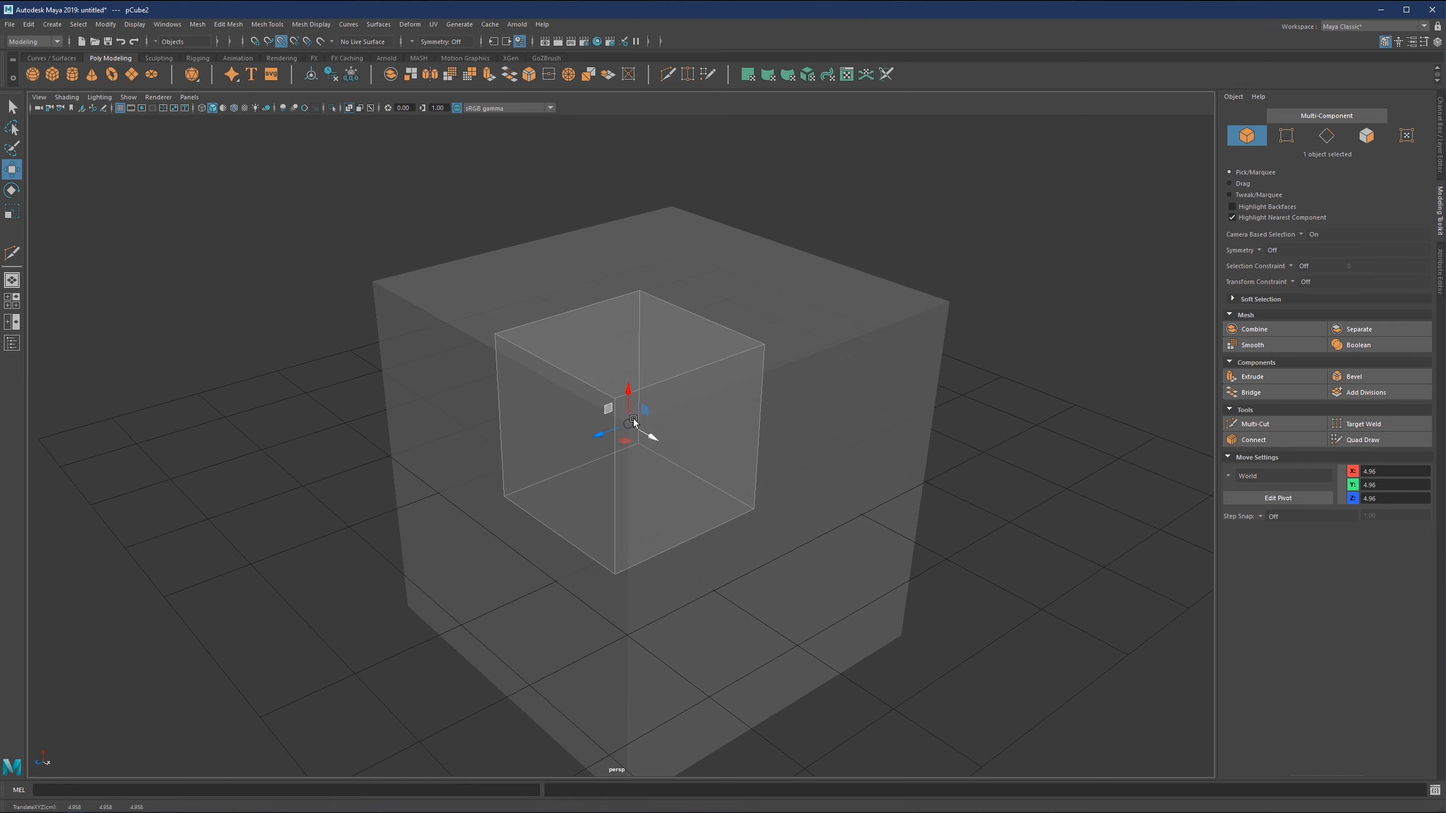
middle_click_drag(631, 437, 711, 272, "alt")
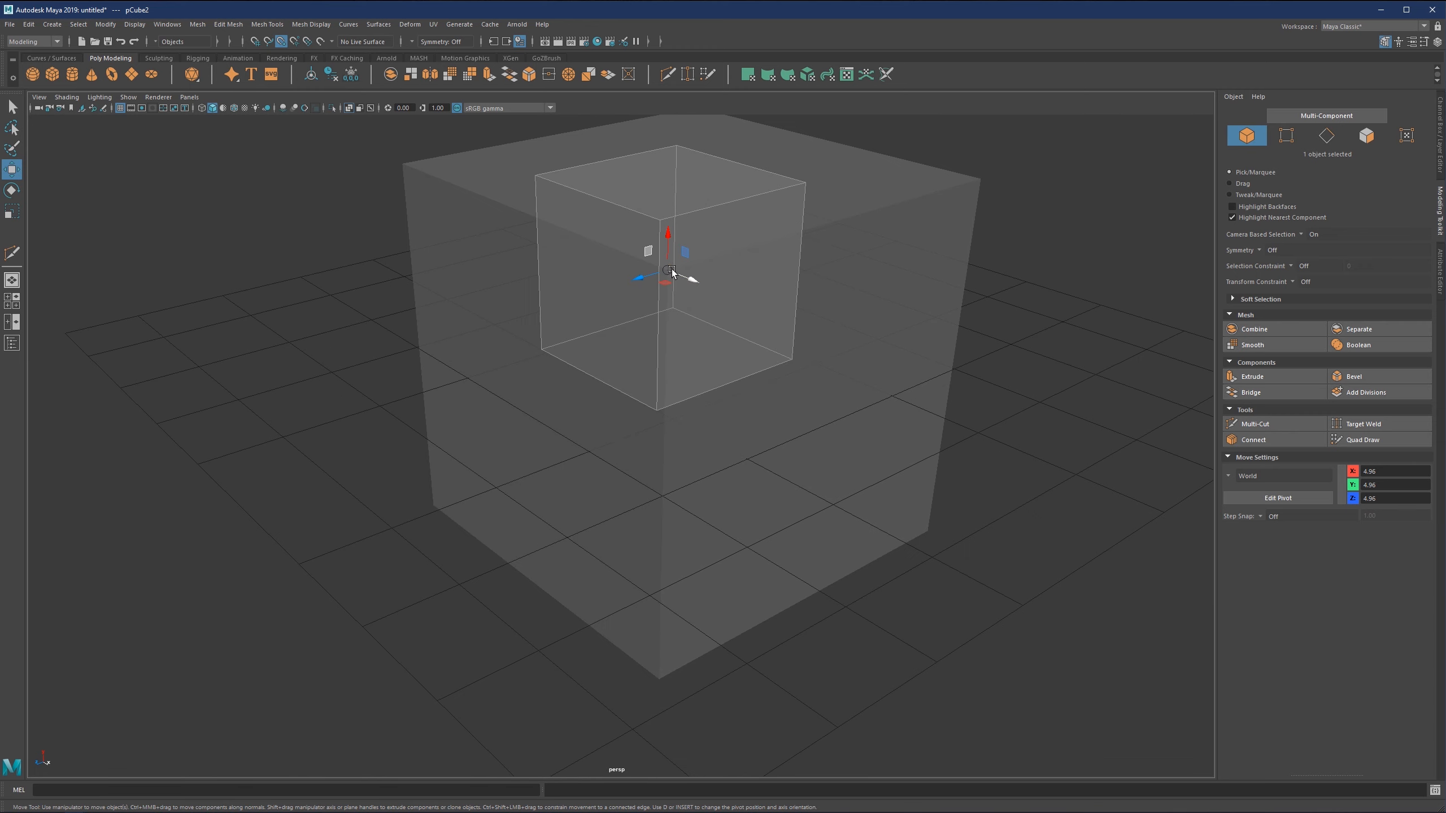
left_click_drag(671, 272, 703, 247)
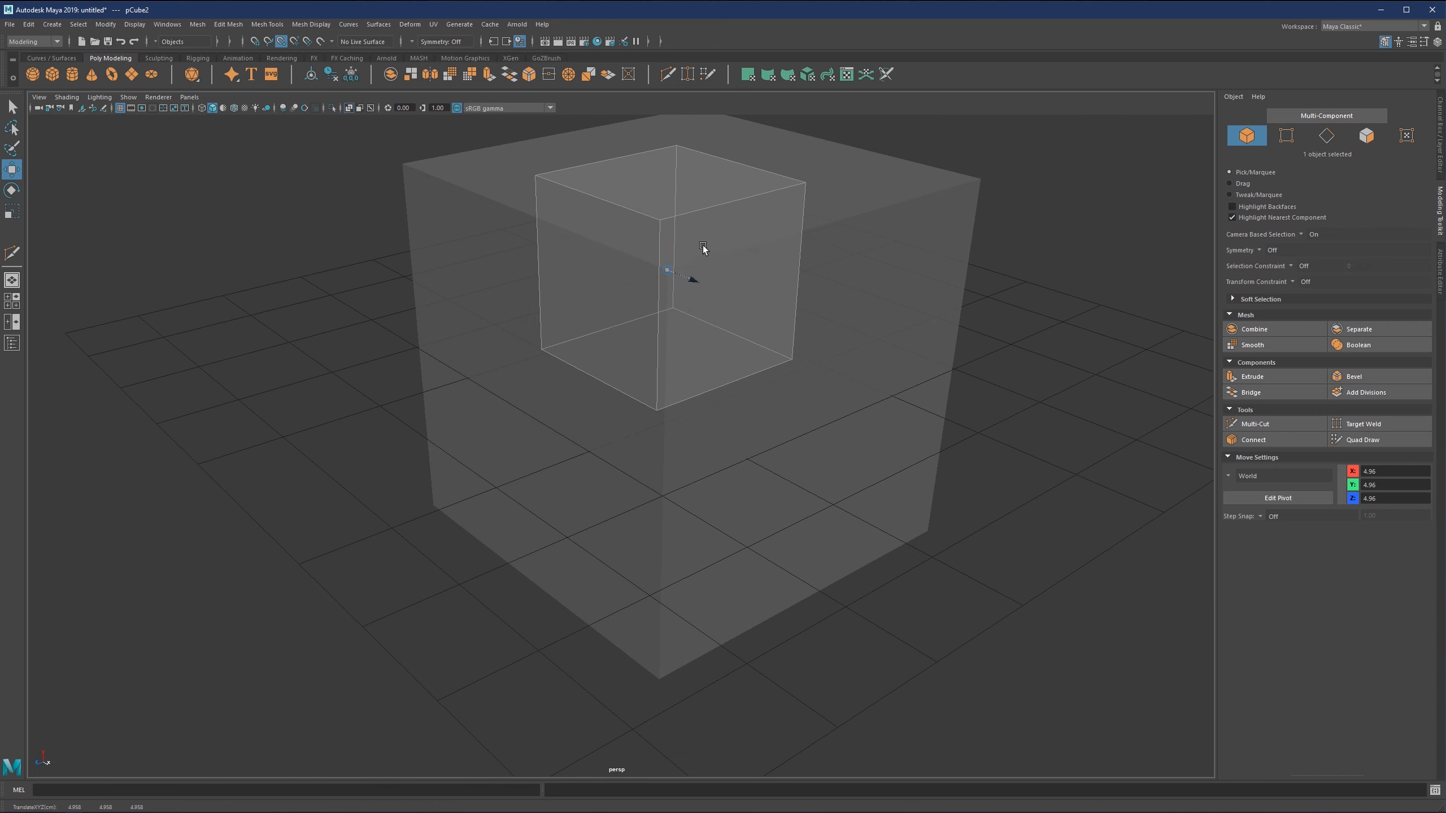
Snap the small cube to the large cube's far upper corner at X 4.96, Y 4.96, Z -4.96.
left_click_drag(1009, 165, 885, 228)
left_click_drag(673, 273, 965, 204)
right_click_drag(965, 203, 859, 273, "alt")
left_click_drag(860, 273, 956, 240, "alt")
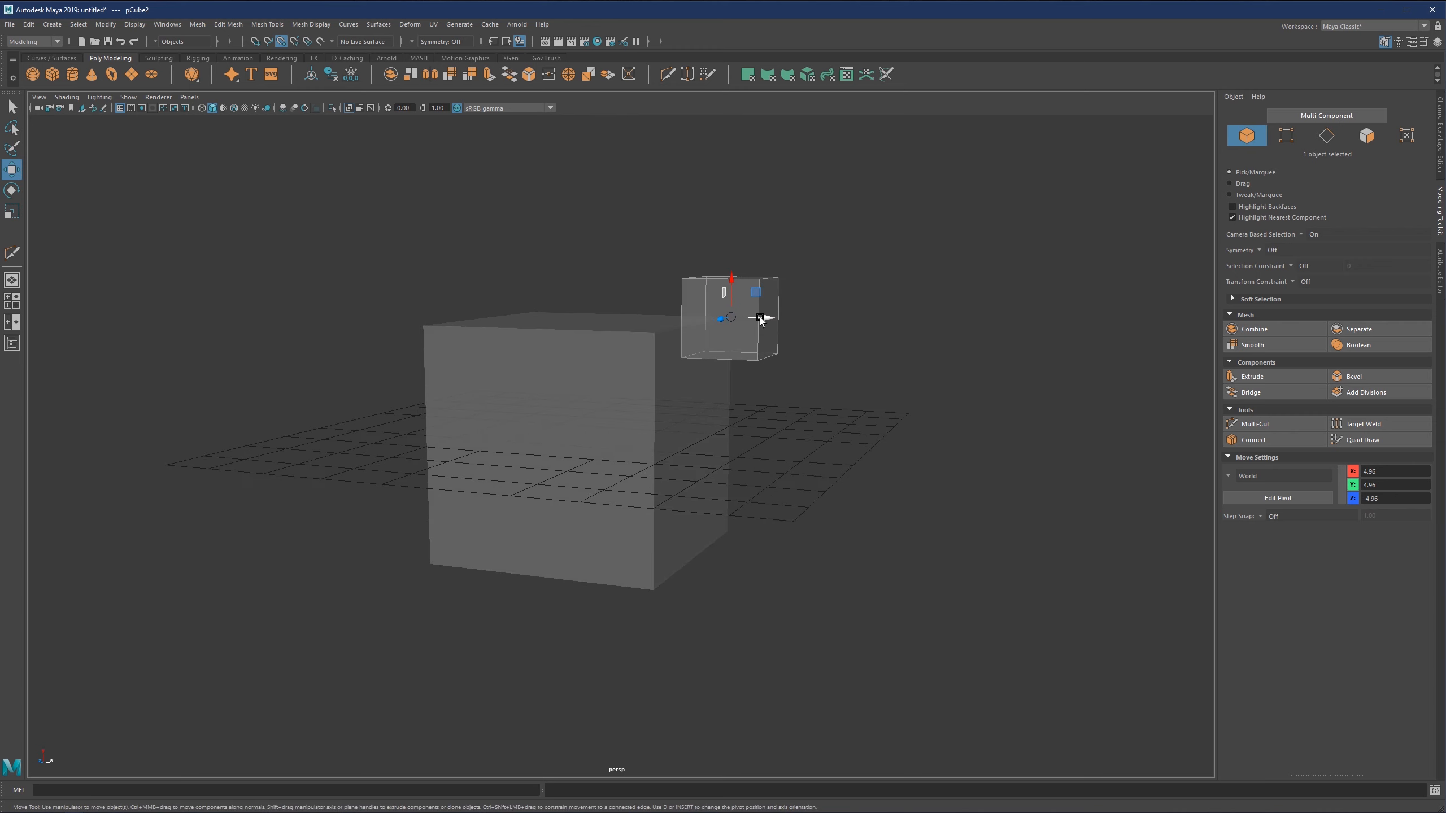
Hide the grid in the perspective view.
middle_click_drag(722, 340, 720, 402, "alt")
left_click_drag(704, 370, 668, 393, "alt")
scroll(659, 377, "up", 4)
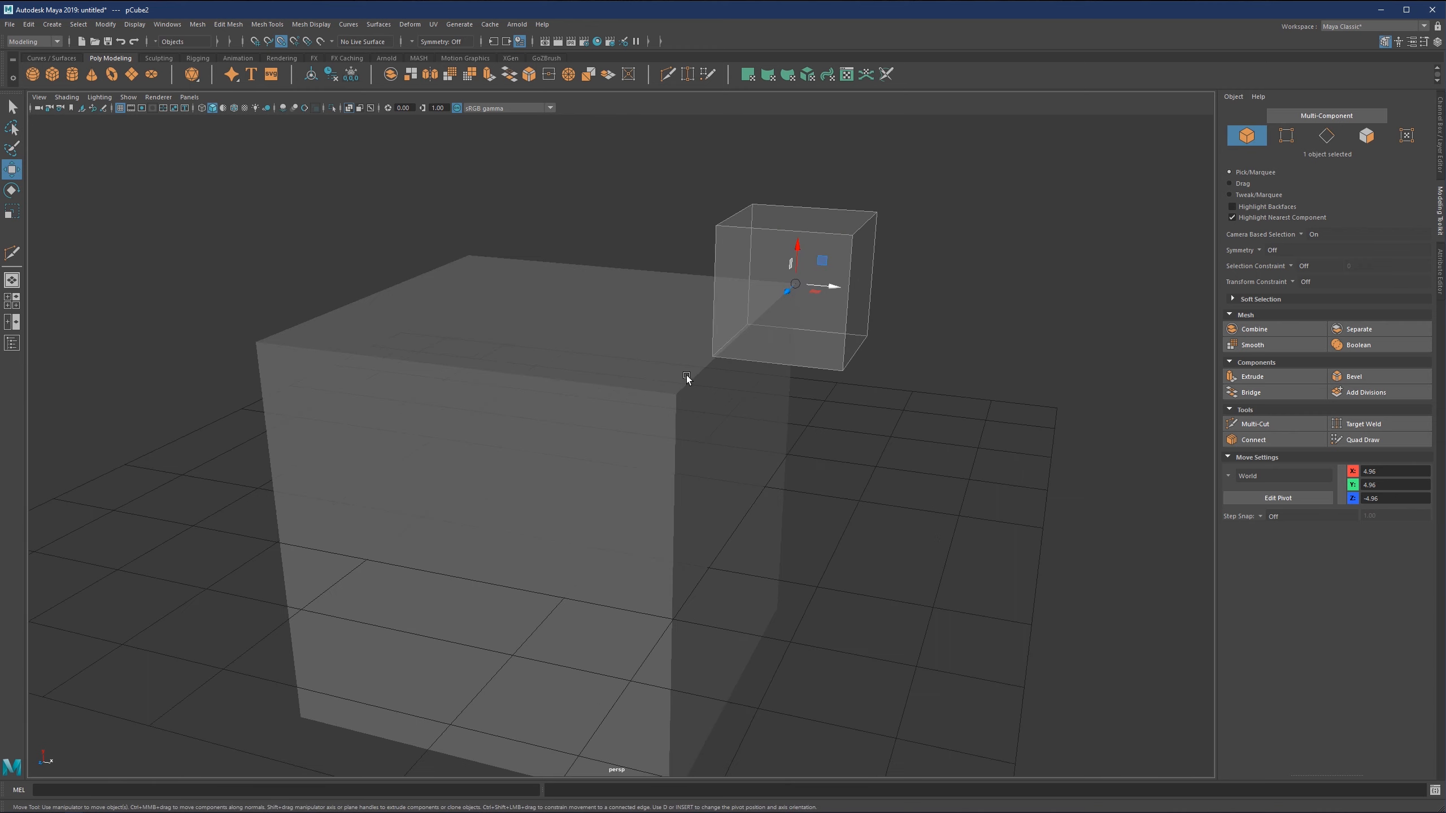
scroll(648, 335, "down", 4)
mouse_move(625, 331)
left_mouse_down("alt")
mouse_move(633, 314)
mouse_move(642, 349)
left_mouse_up("alt")
middle_click_drag(628, 352, 597, 328, "alt")
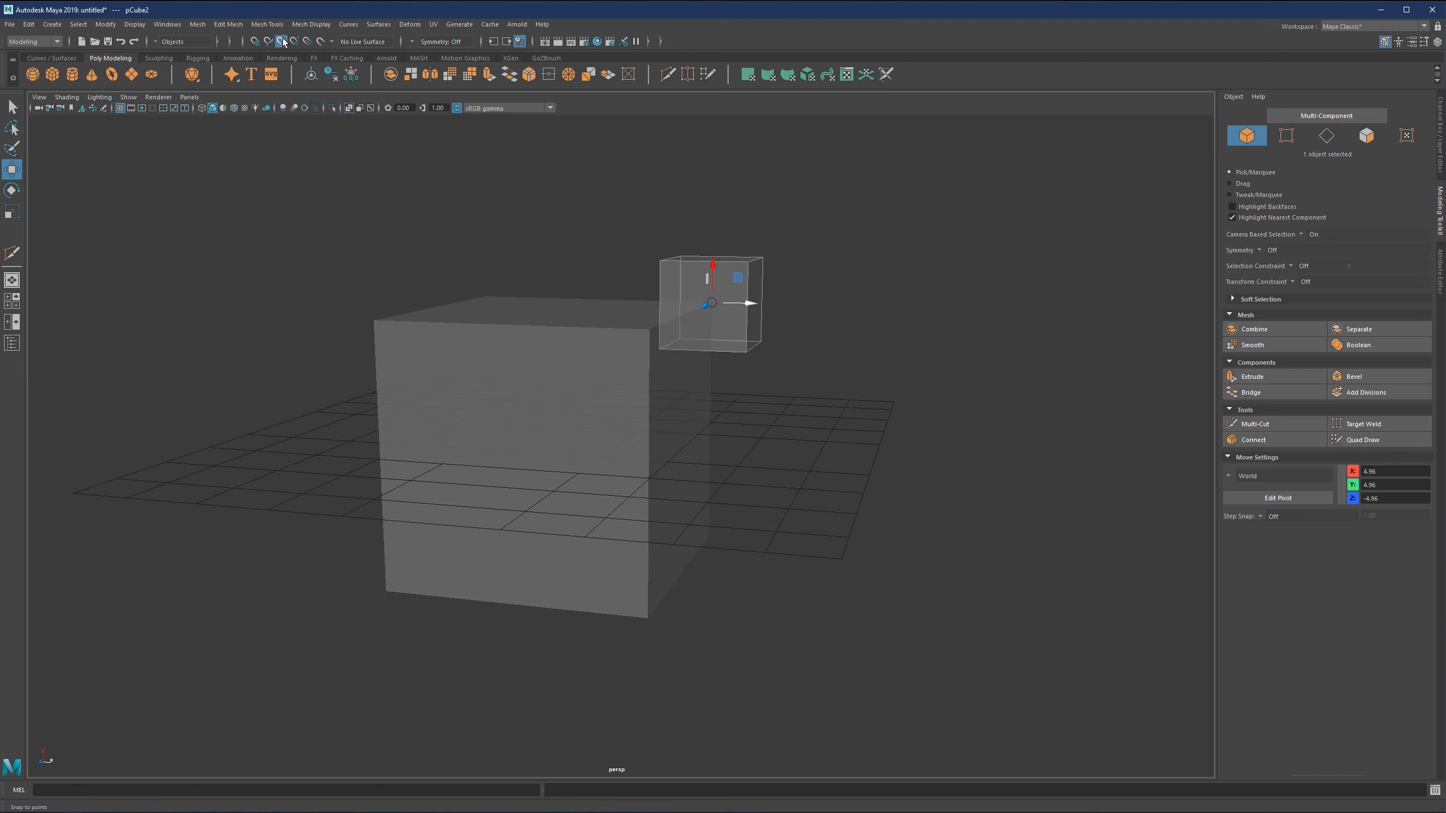
left_click_drag(706, 311, 707, 327, "alt")
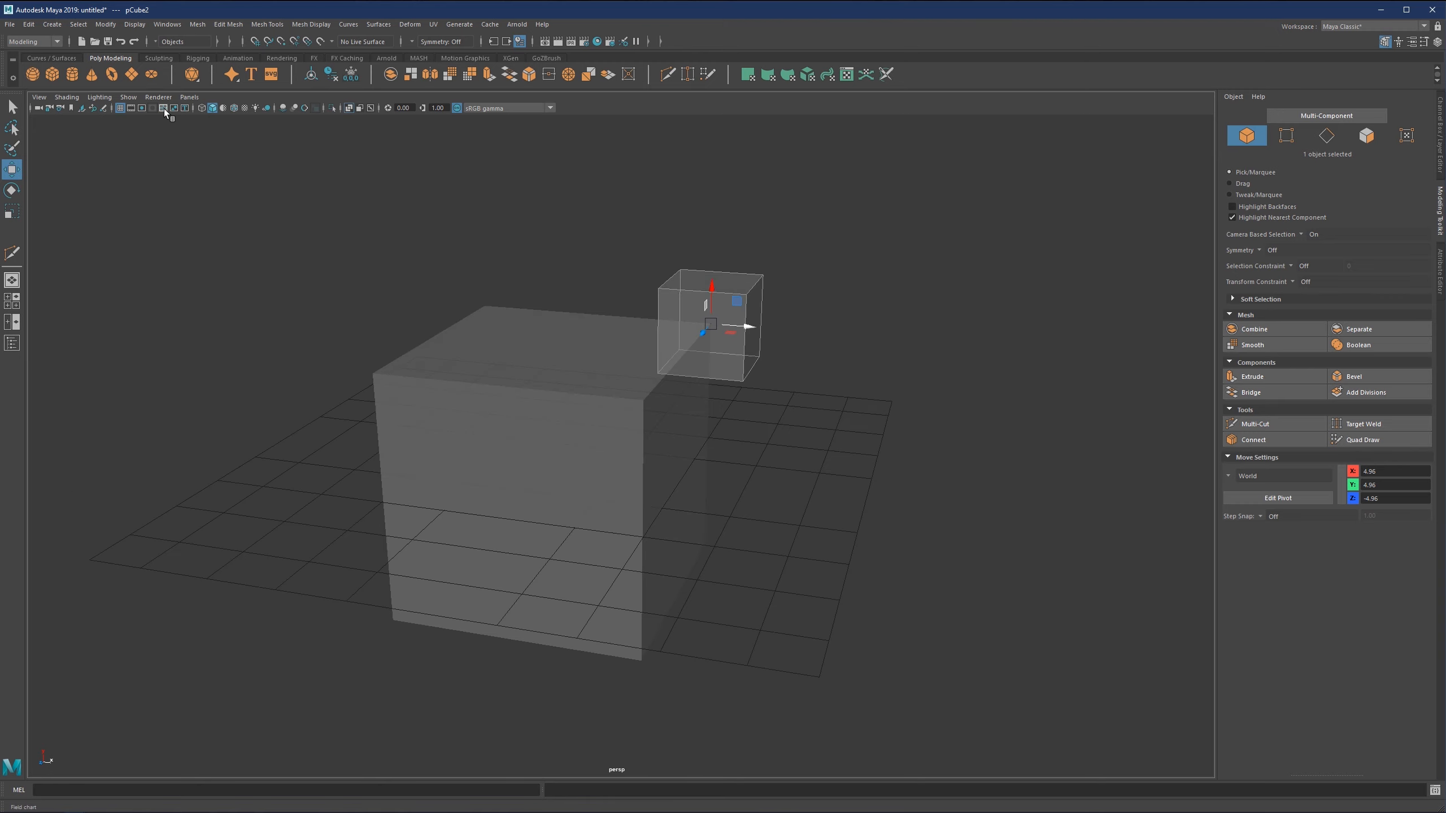
left_click(119, 108)
Move the small cube off the corner to beside the large cube, at about X 9.80, Y -1.43, Z 4.96.
scroll(766, 281, "up", 5)
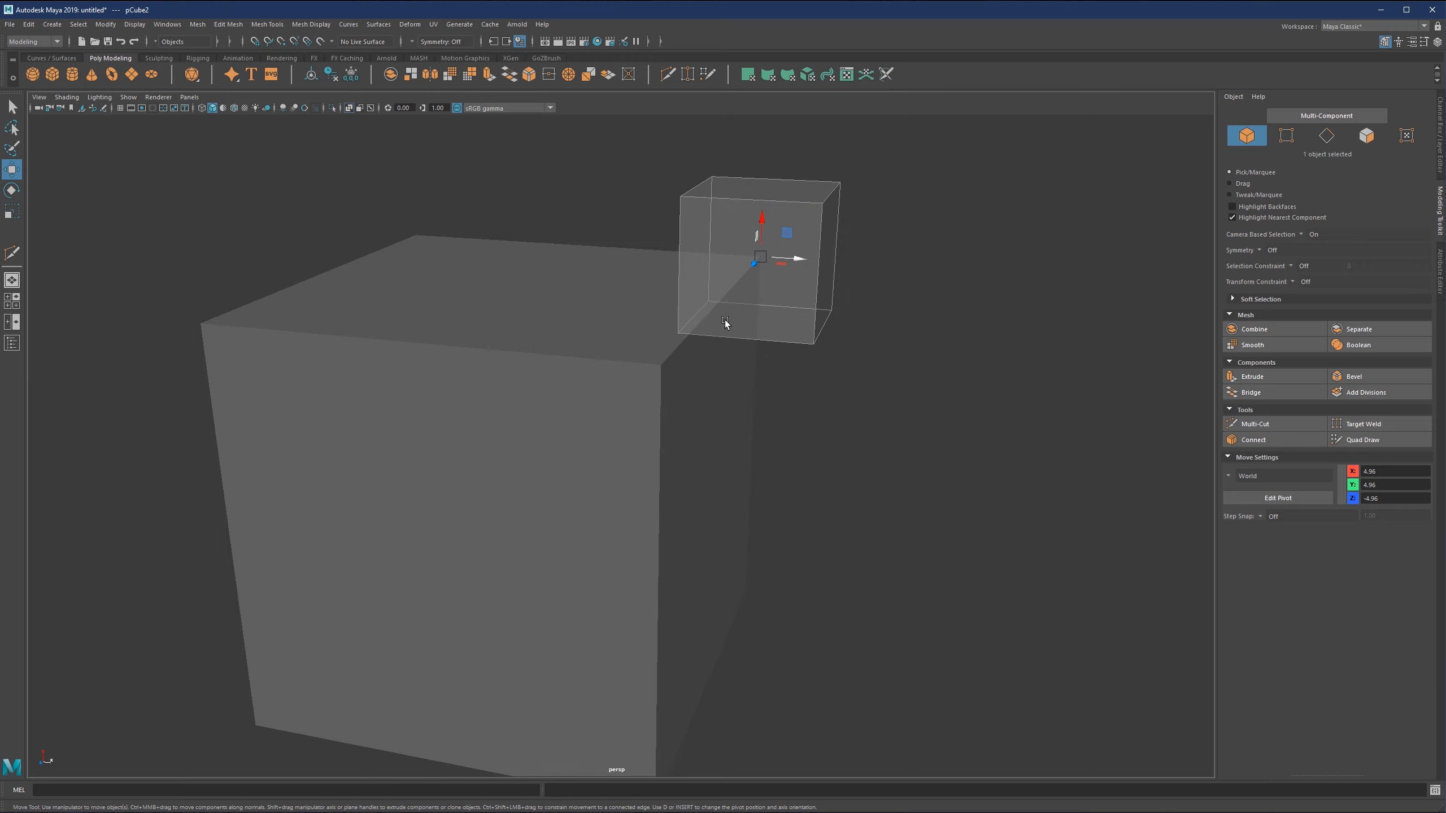
scroll(725, 320, "down", 3)
scroll(710, 304, "down", 1)
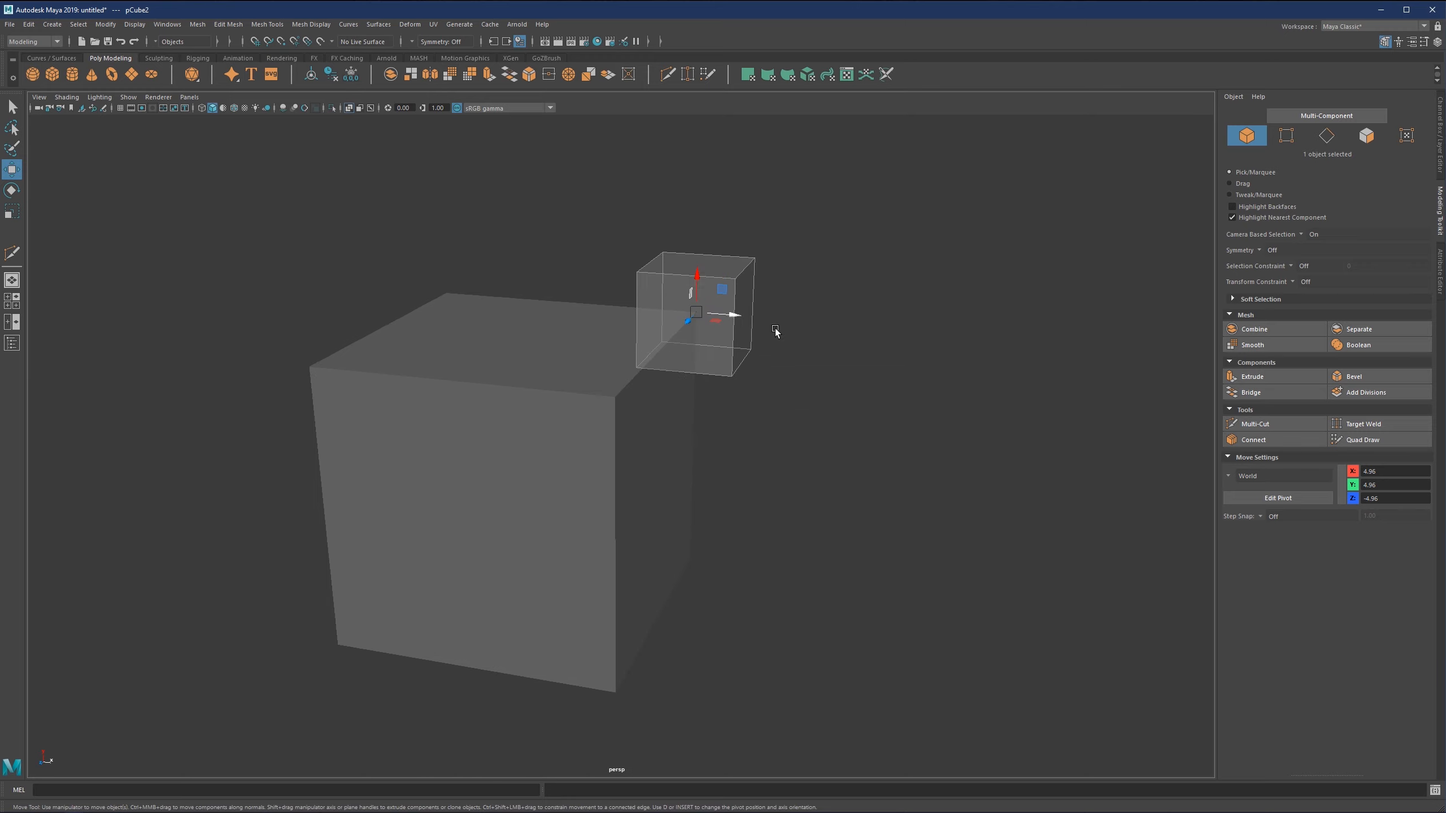
key("x")
left_click_drag(696, 312, 682, 536)
key("c")
scroll(619, 596, "down", 3)
scroll(683, 522, "up", 3)
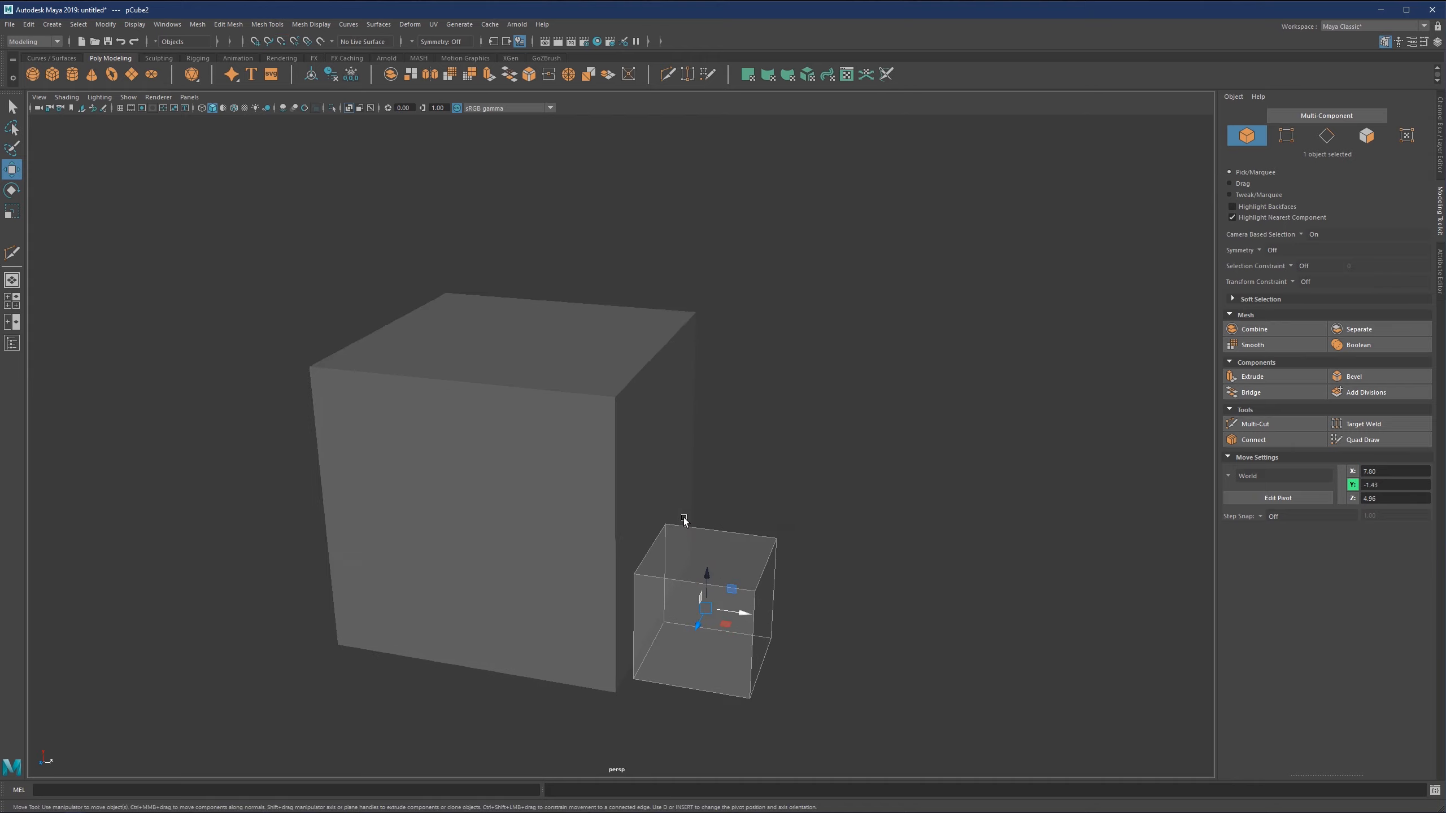
middle_click_drag(684, 518, 639, 346, "alt")
left_click_drag(639, 345, 682, 323, "alt")
mouse_move(737, 399)
left_mouse_down()
mouse_move(743, 376)
mouse_move(790, 361)
mouse_move(704, 413)
mouse_move(721, 410)
left_mouse_up()
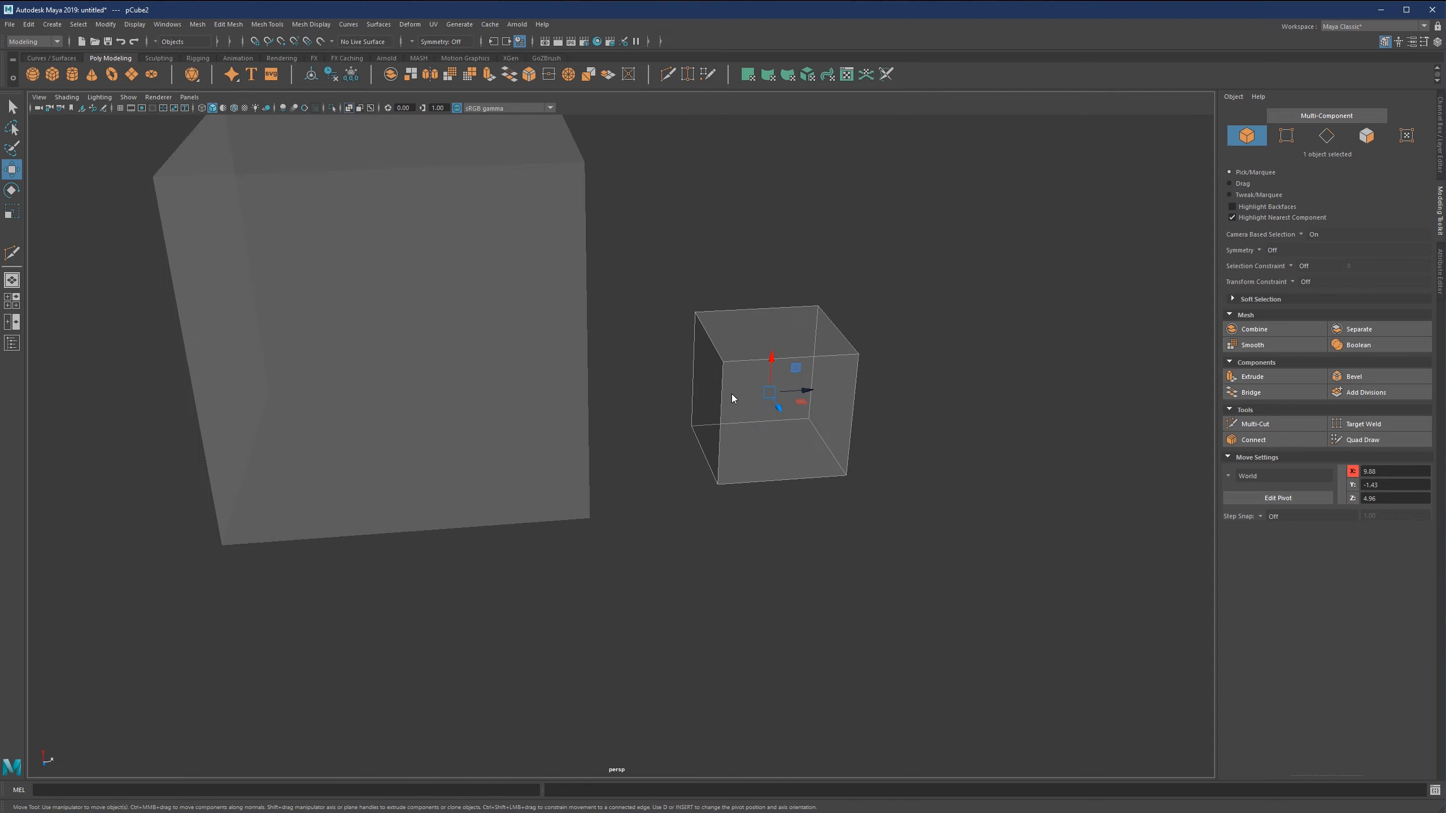
Select the small cube's rear lower vertex facing the large cube, and switch to the large cube's front lower vertex nearest the small cube.
right_click_drag(732, 394, 682, 397)
left_click_drag(702, 408, 678, 443)
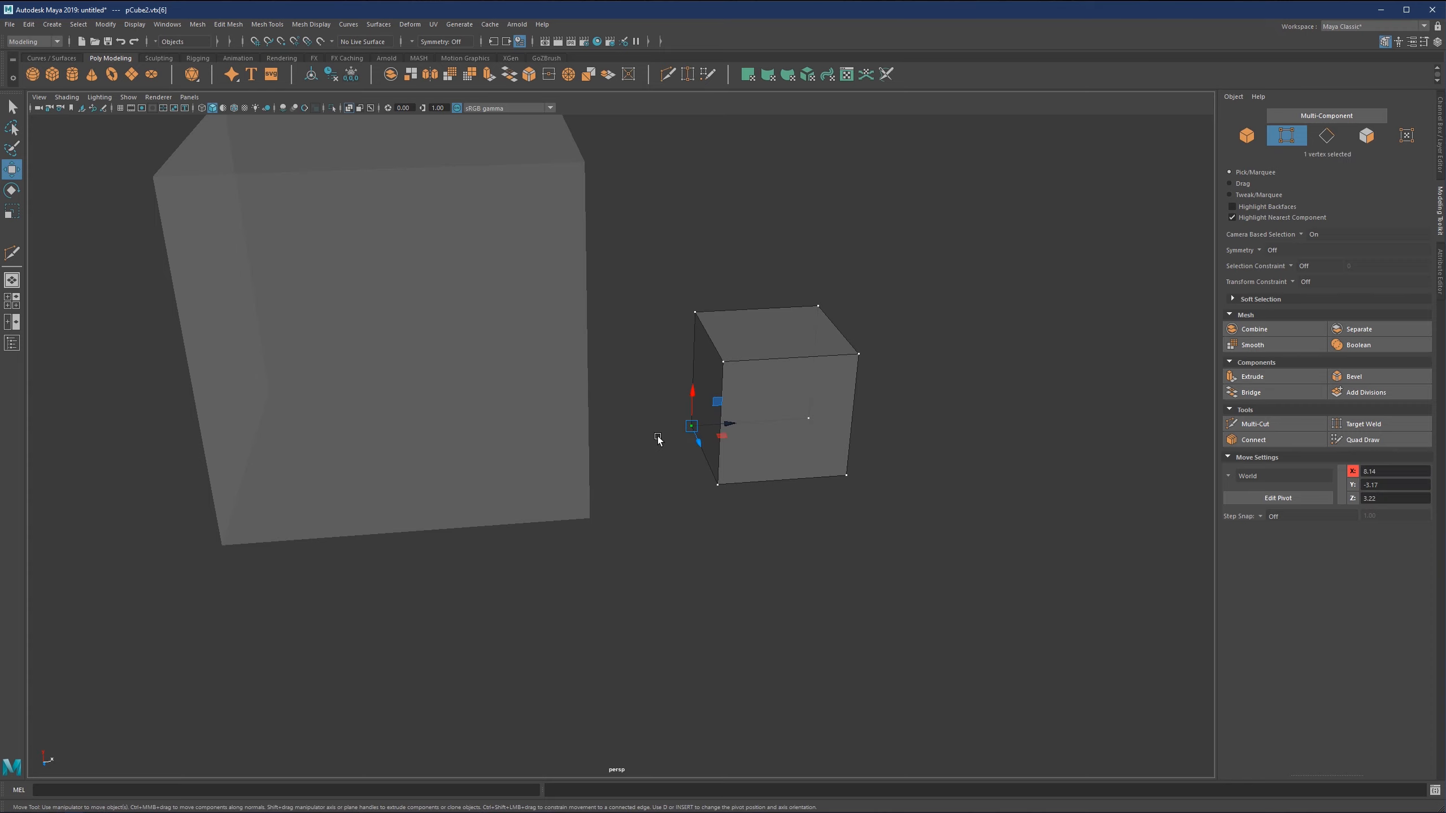
right_click_drag(661, 424, 686, 400)
right_click_drag(576, 466, 523, 468)
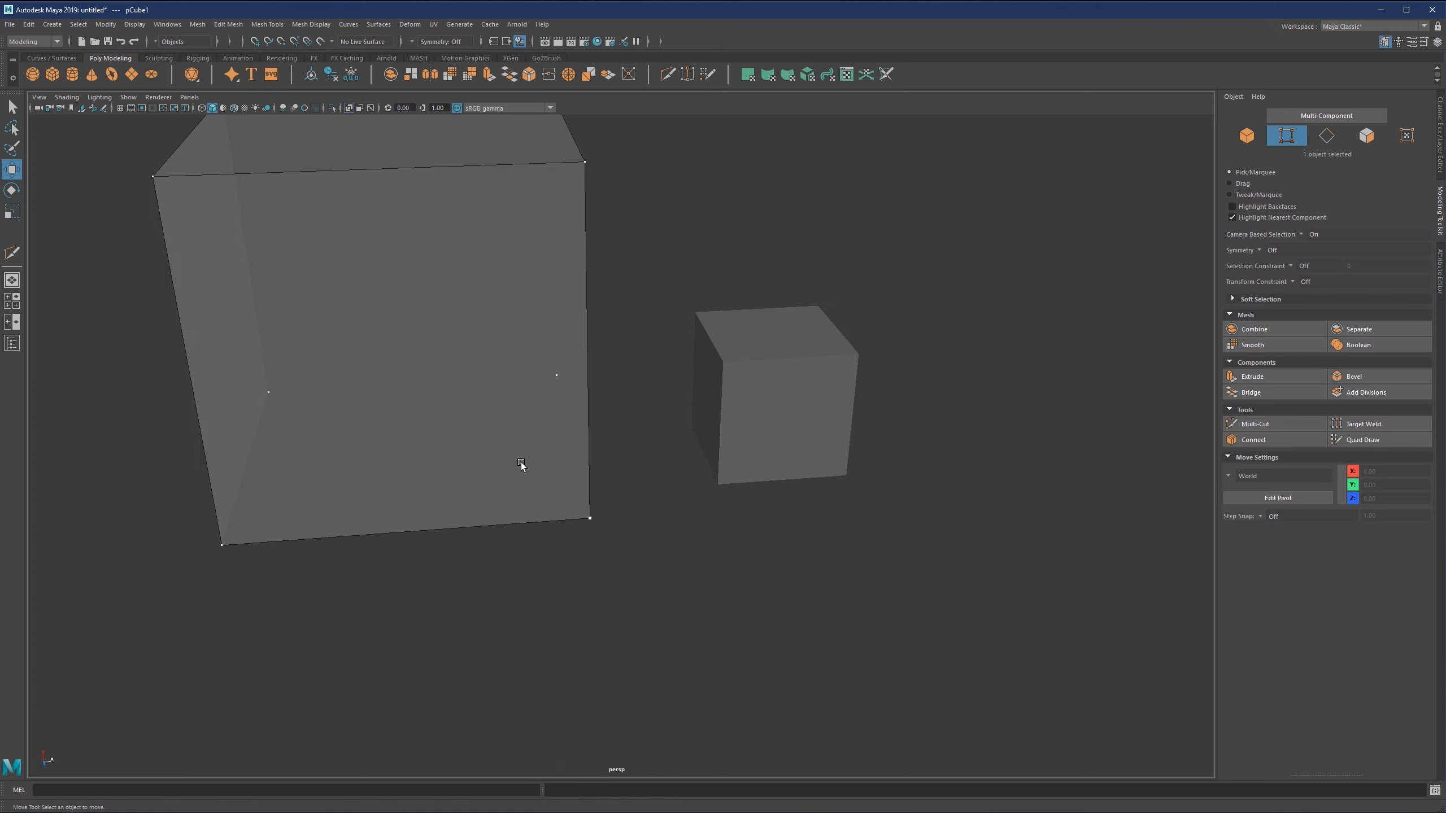
left_click(591, 515)
Select both cubes as objects and pick the large cube's front lower corner vertex with both in vertex mode.
right_click_drag(592, 394, 644, 375)
left_click(757, 368)
left_click(539, 425)
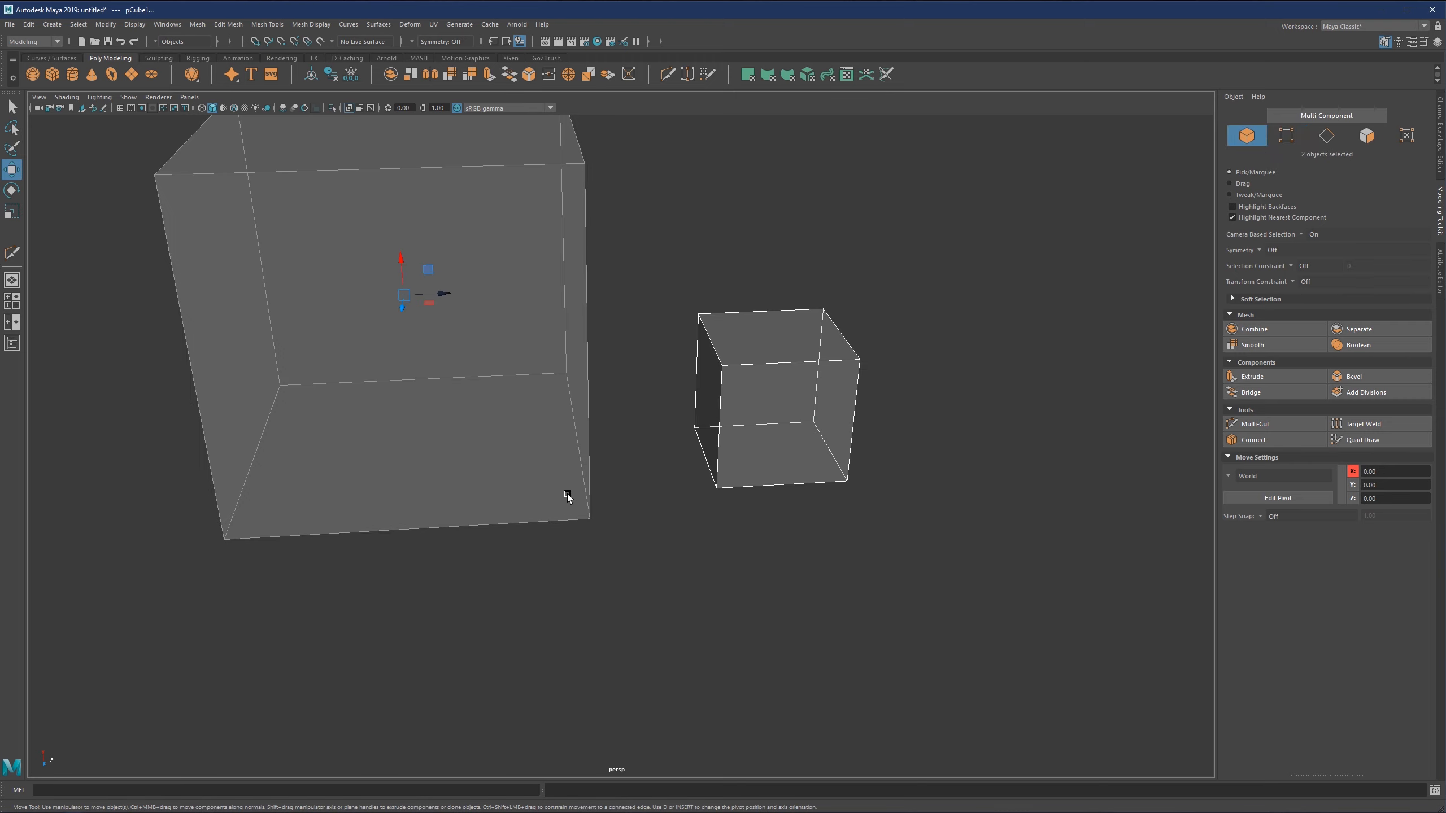
right_click_drag(568, 495, 610, 504)
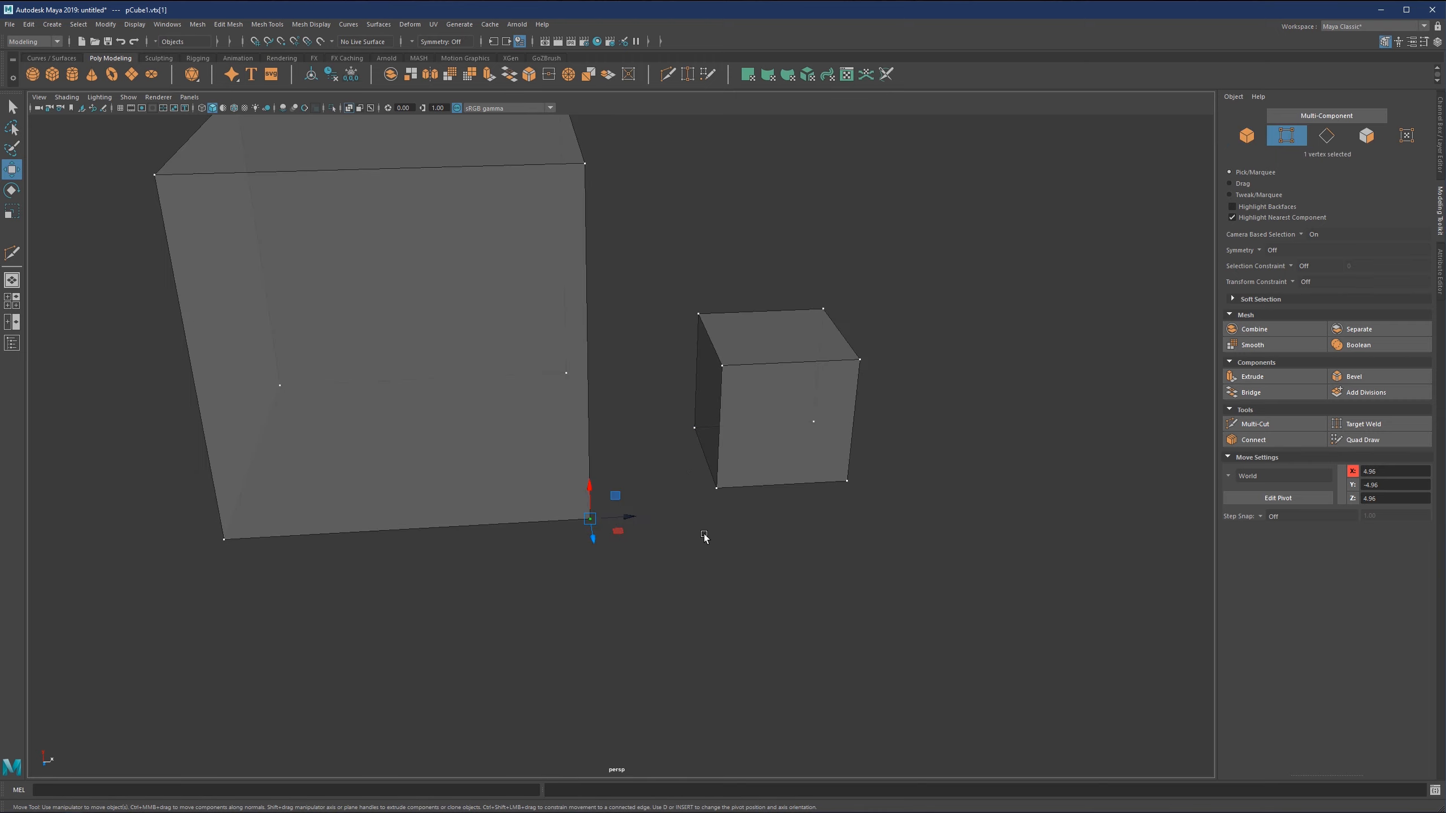
Return to object selection and select only the small cube.
key("F8")
left_click(756, 357)
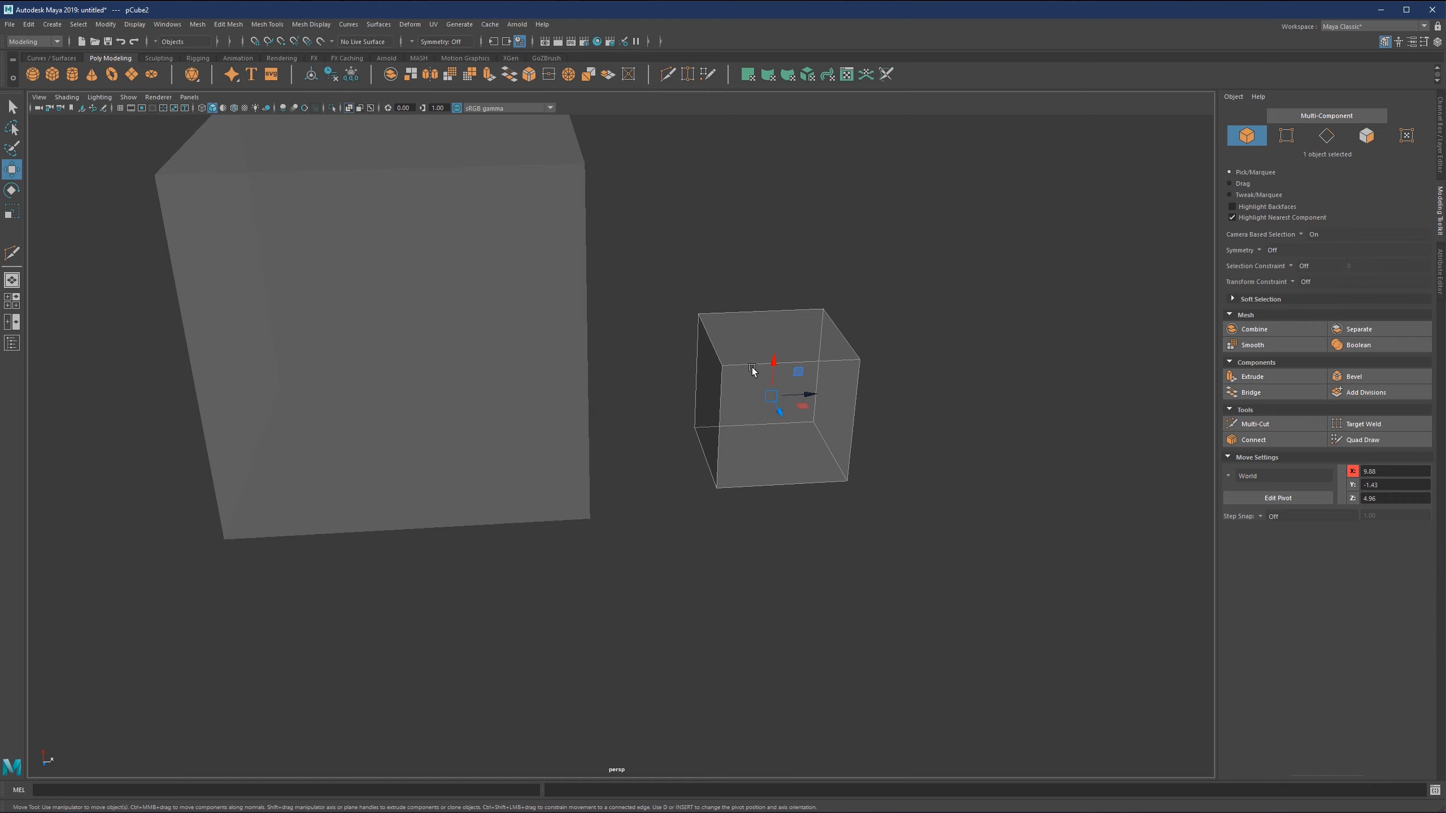
left_click_drag(752, 370, 722, 354, "alt")
scroll(705, 420, "up", 2)
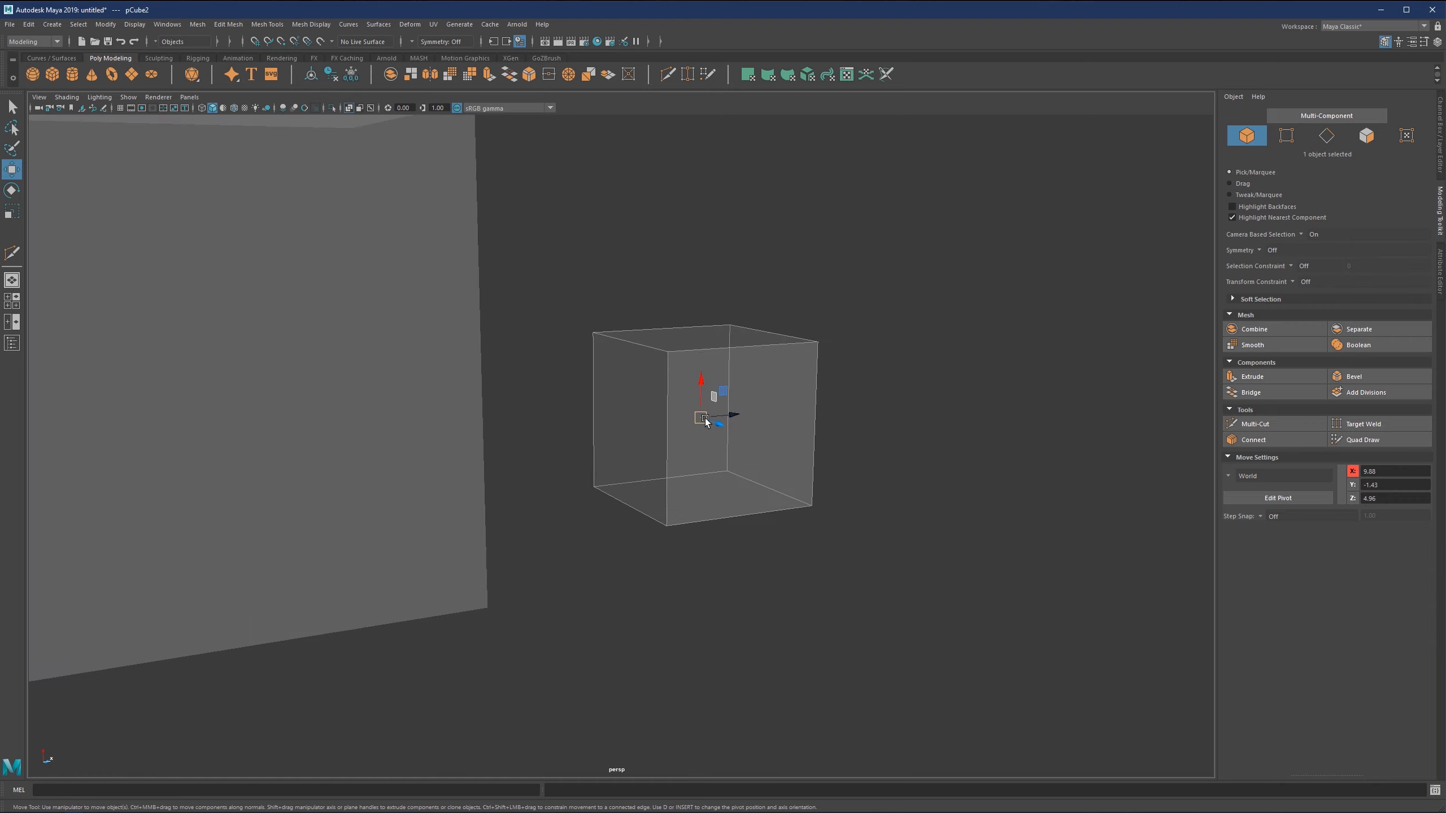
left_click_drag(705, 421, 798, 394, "alt")
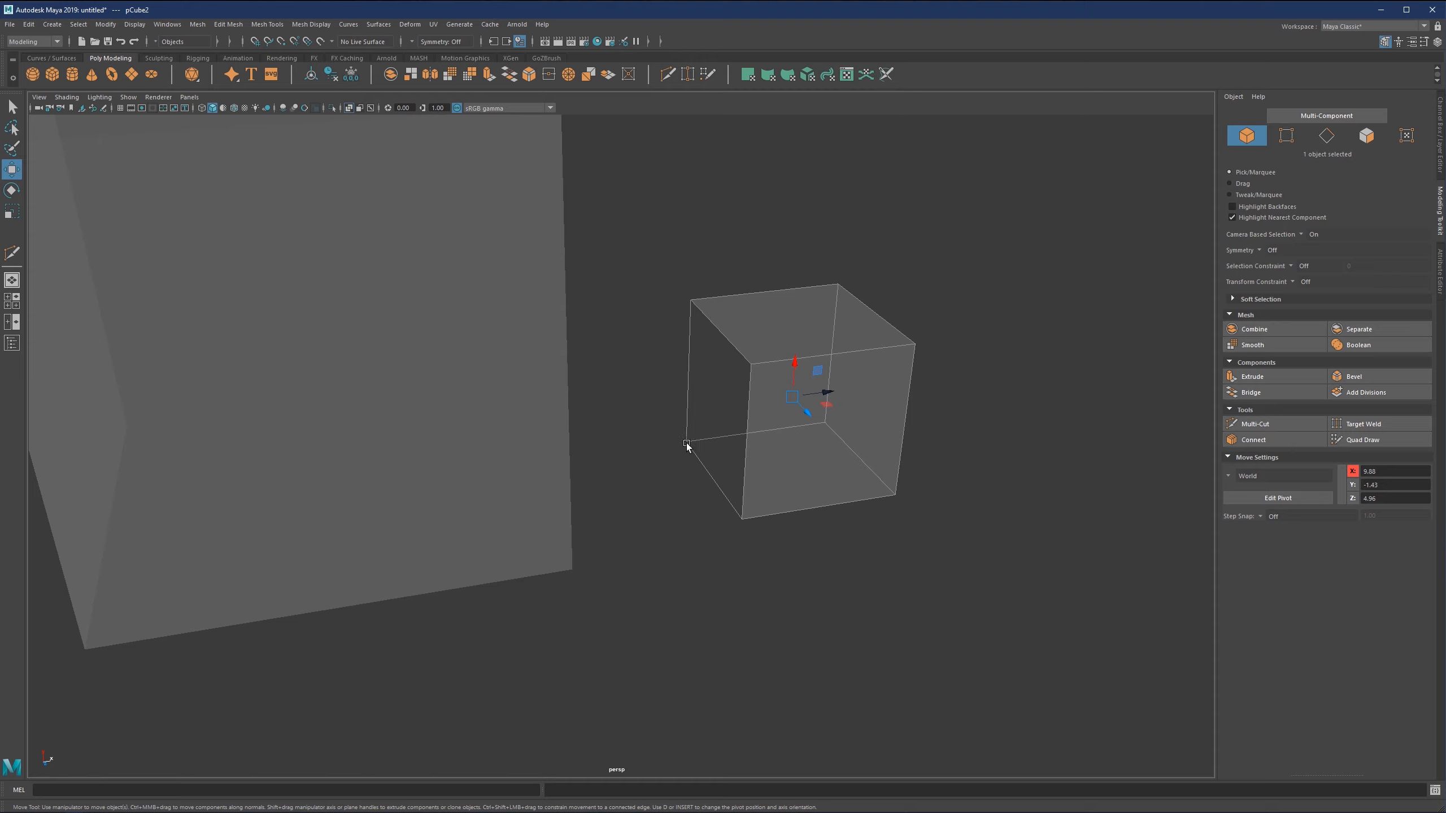
Turn pivot editing on for the small cube and switch it back off.
left_click(1278, 498)
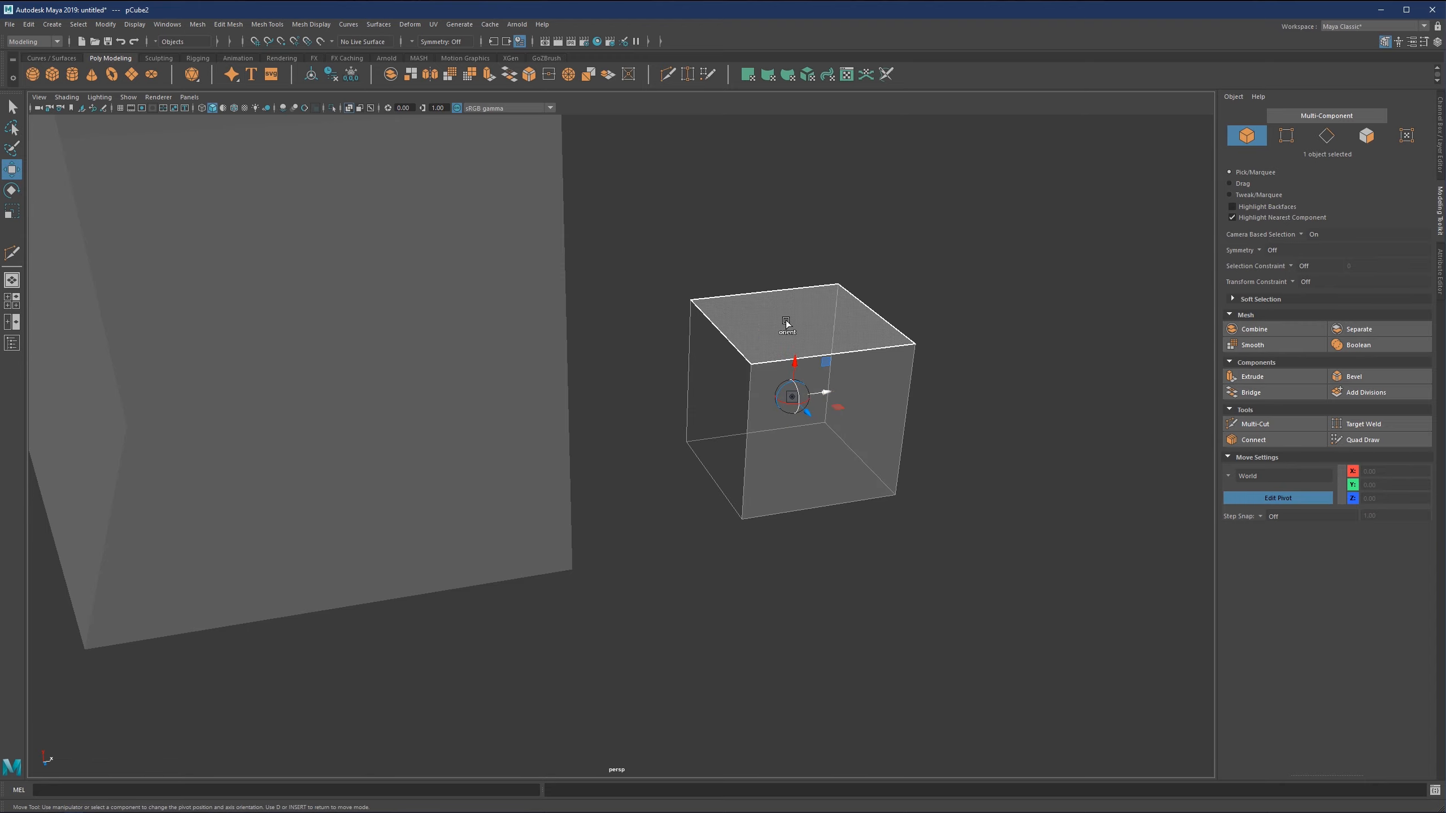
scroll(880, 379, "up", 5)
middle_click_drag(899, 367, 638, 362, "alt")
left_click_drag(637, 362, 628, 349, "alt")
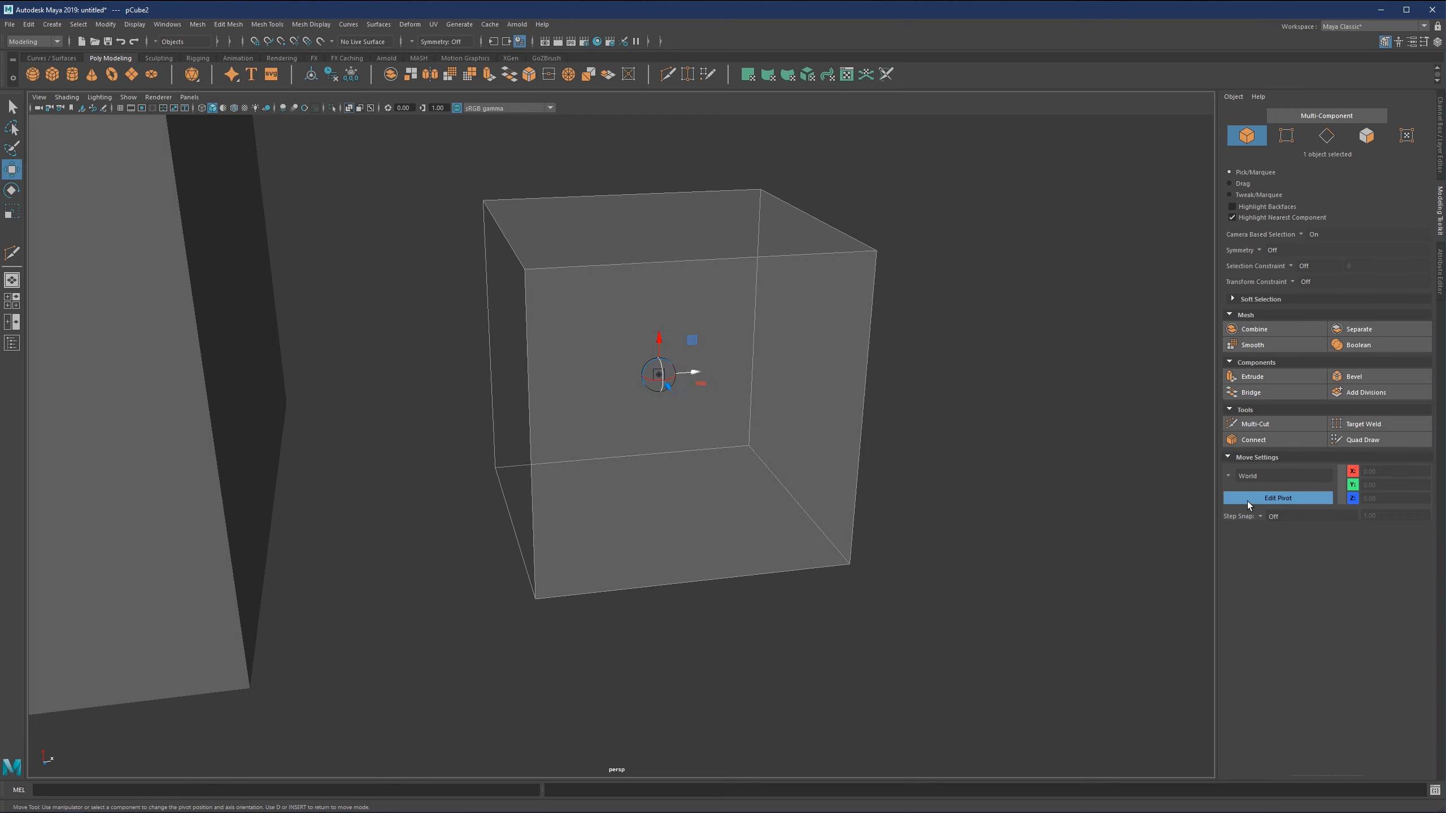
left_click(1259, 499)
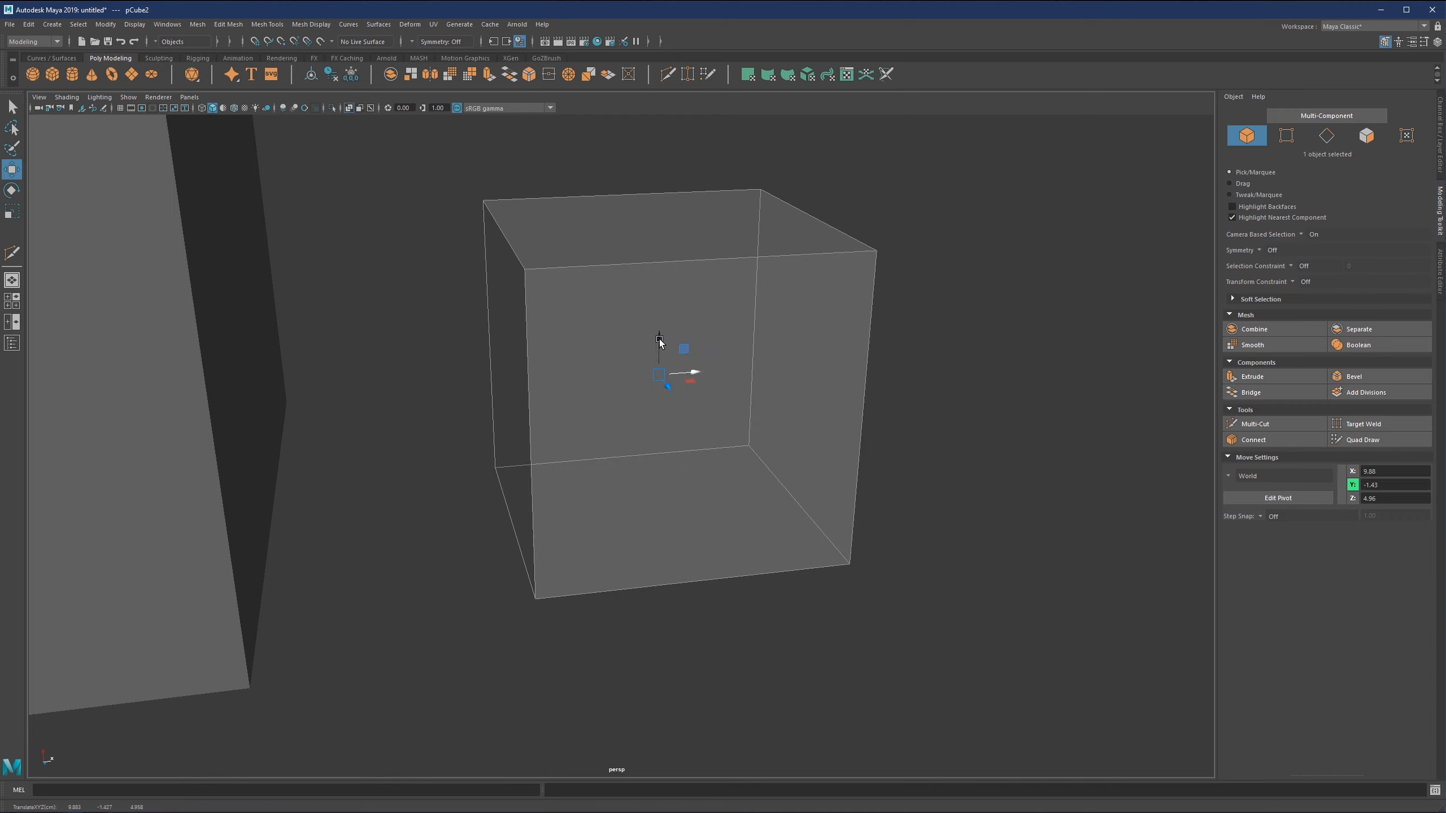
Enlarge the move manipulator, shrink it back to its small size and enlarge it again.
middle_click_drag(660, 339, 671, 410, "alt")
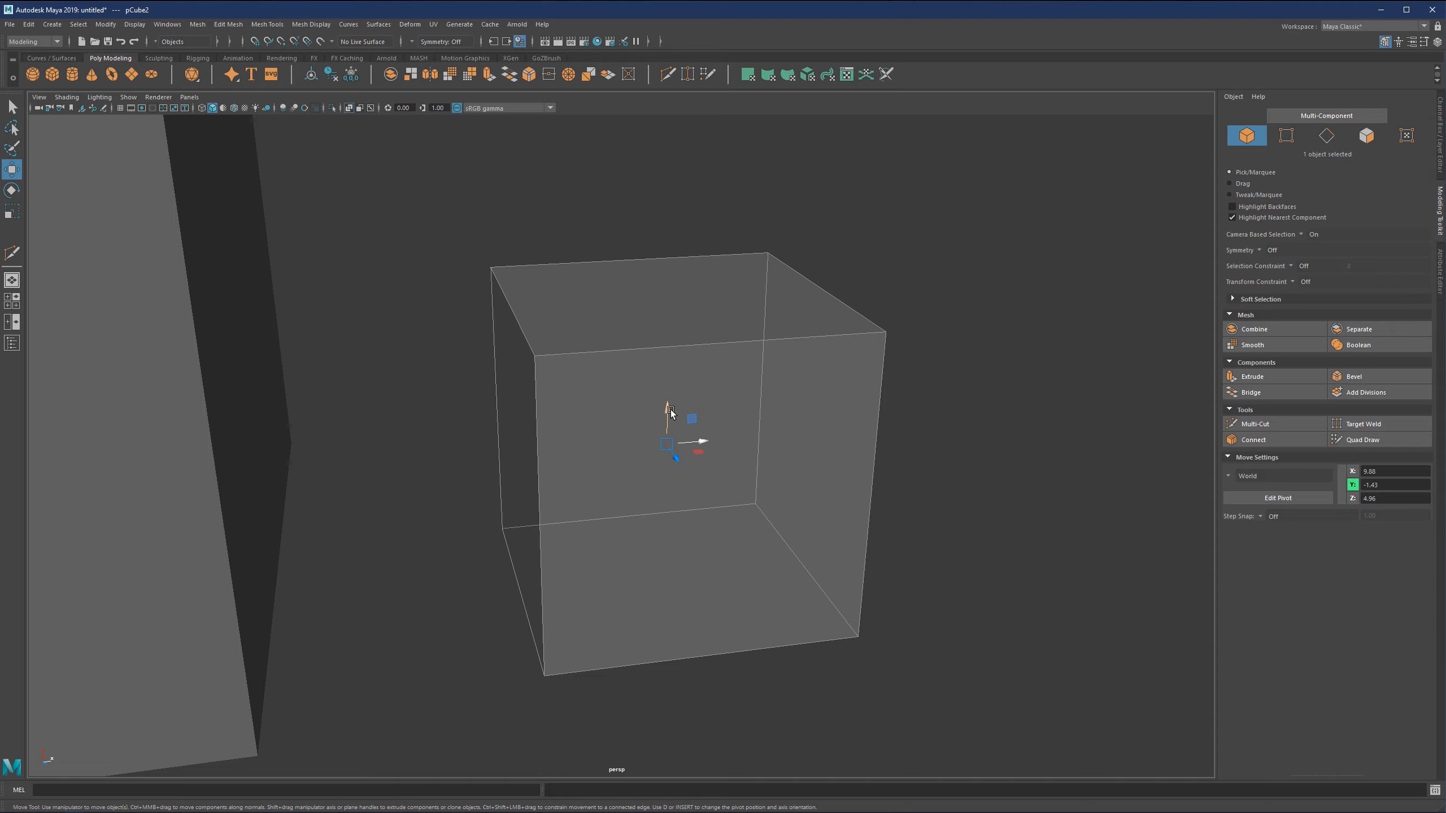
key("equal")
key("equal")
key("equal")
key("equal")
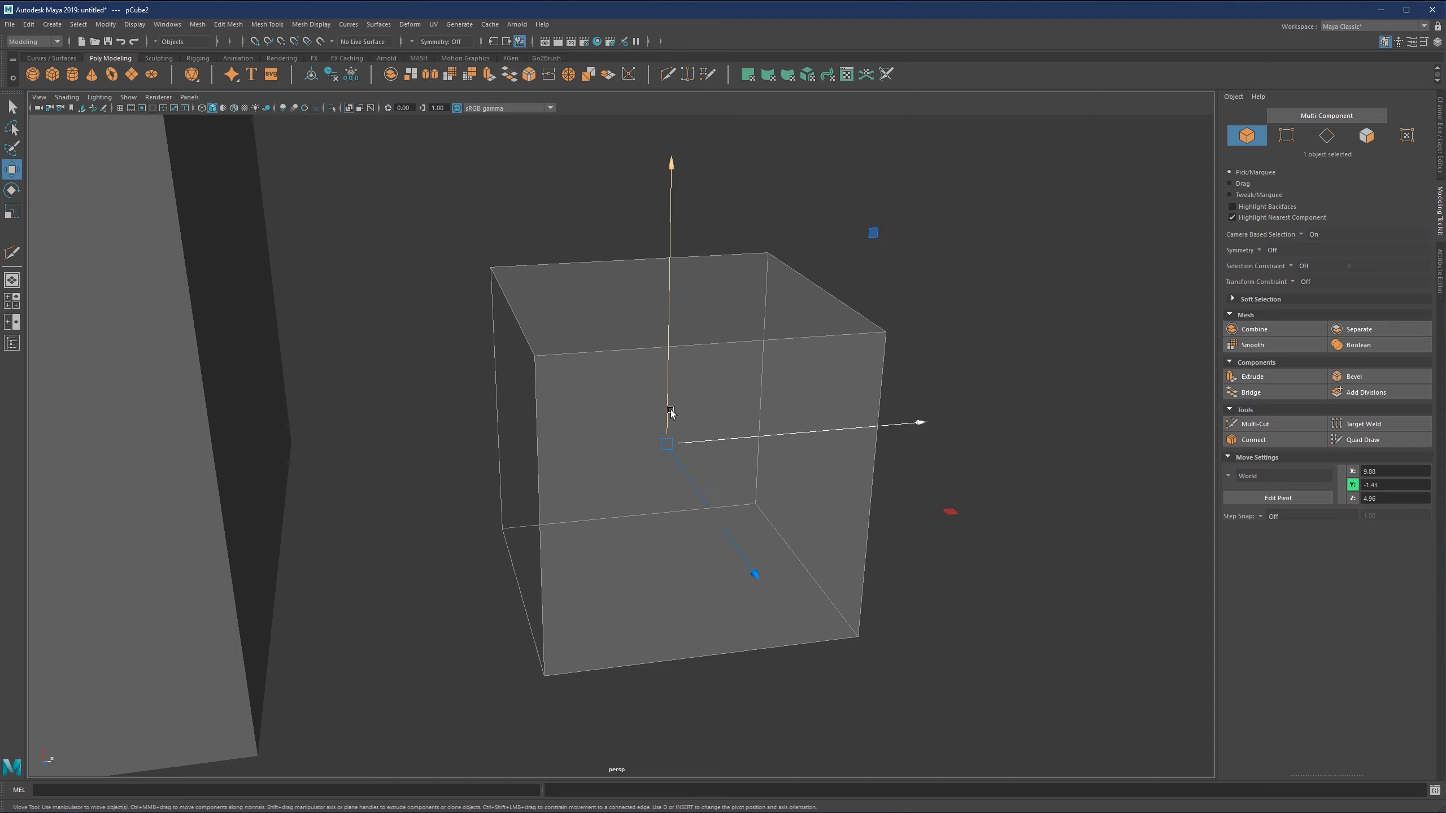
key("minus")
key("minus")
key("minus")
key("minus")
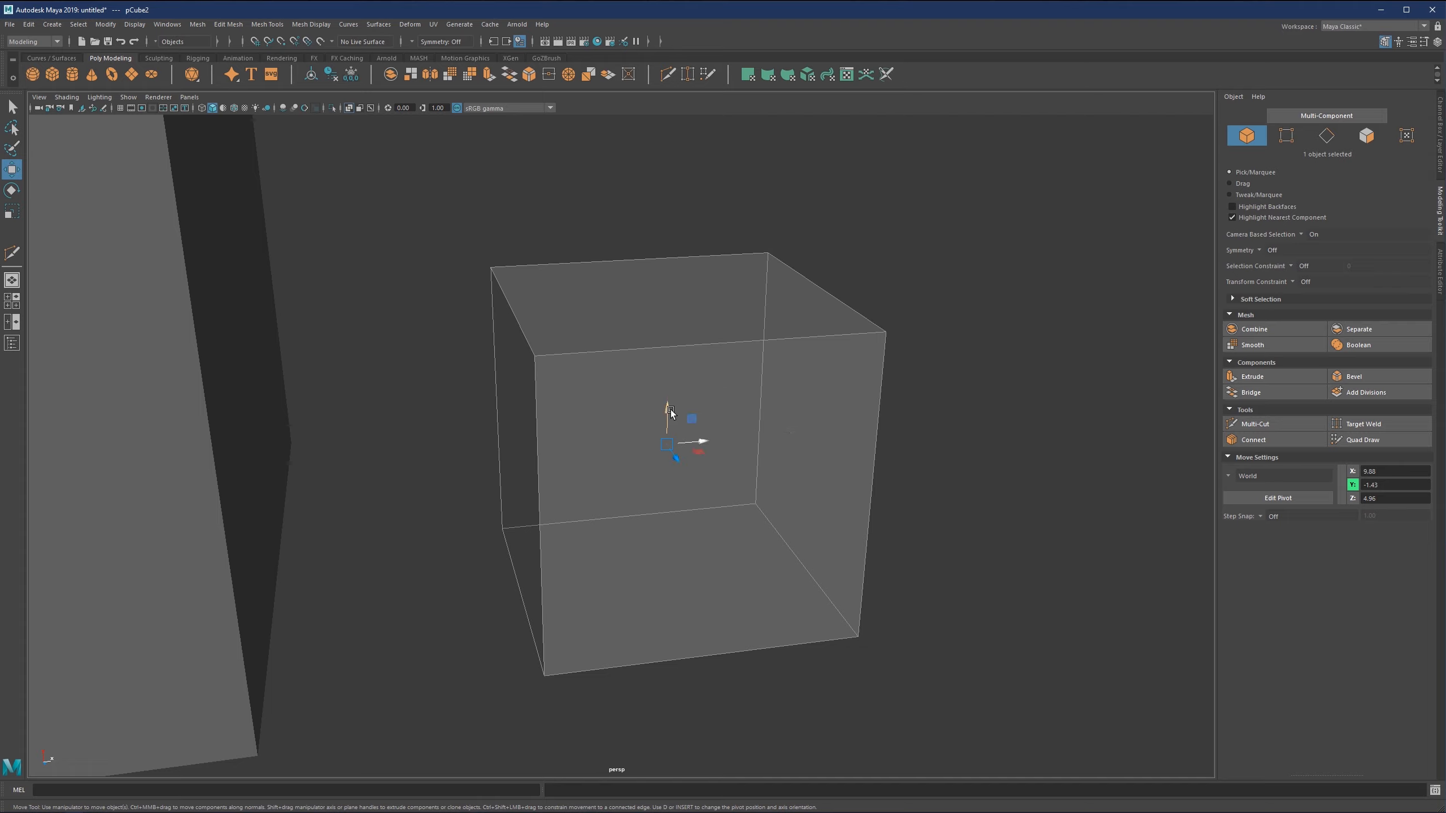
key("equal")
key("equal")
Toggle the small cube's pivot editing on and off several times and shrink the move manipulator.
left_click(1251, 495)
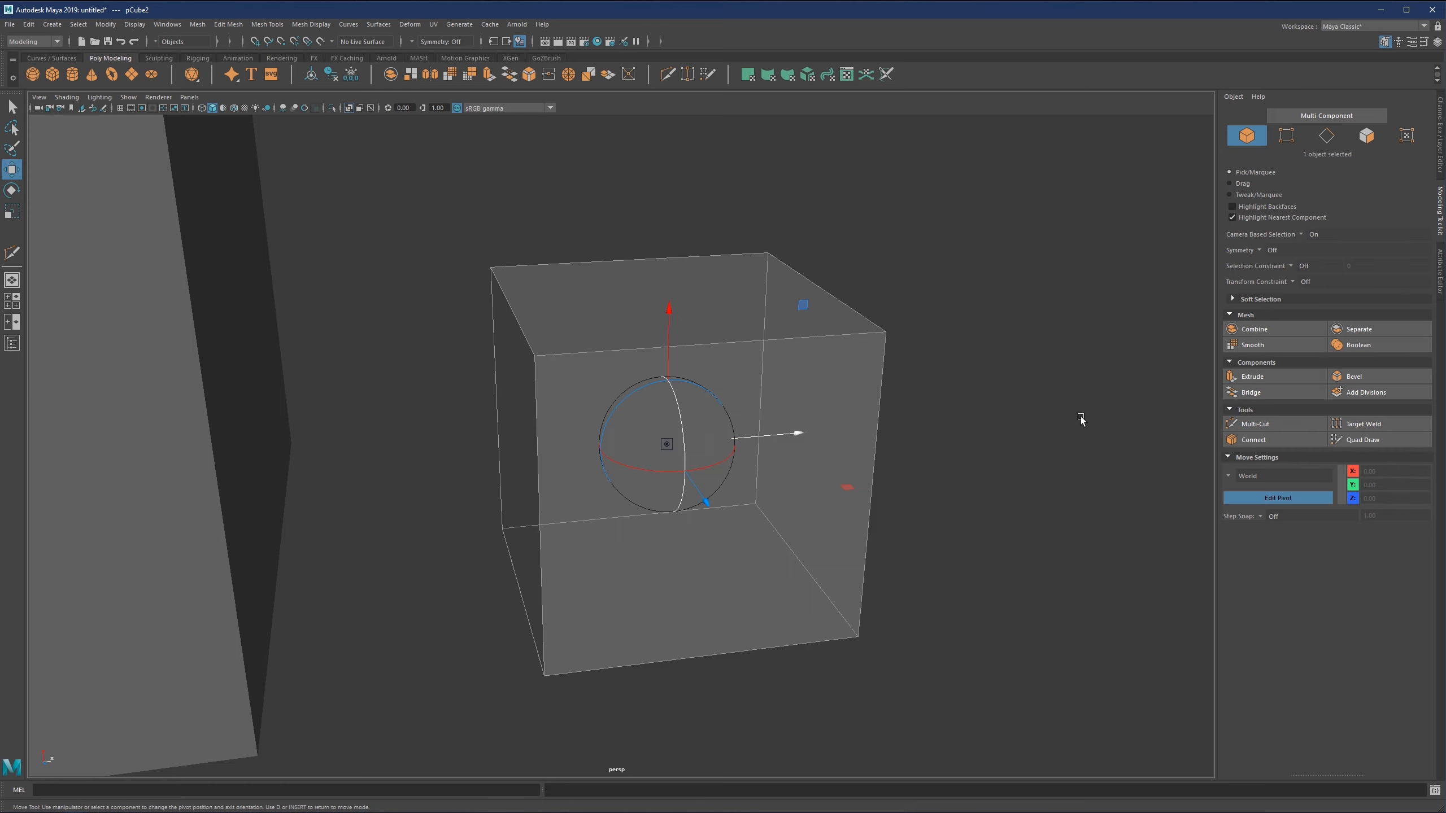
left_click(1301, 500)
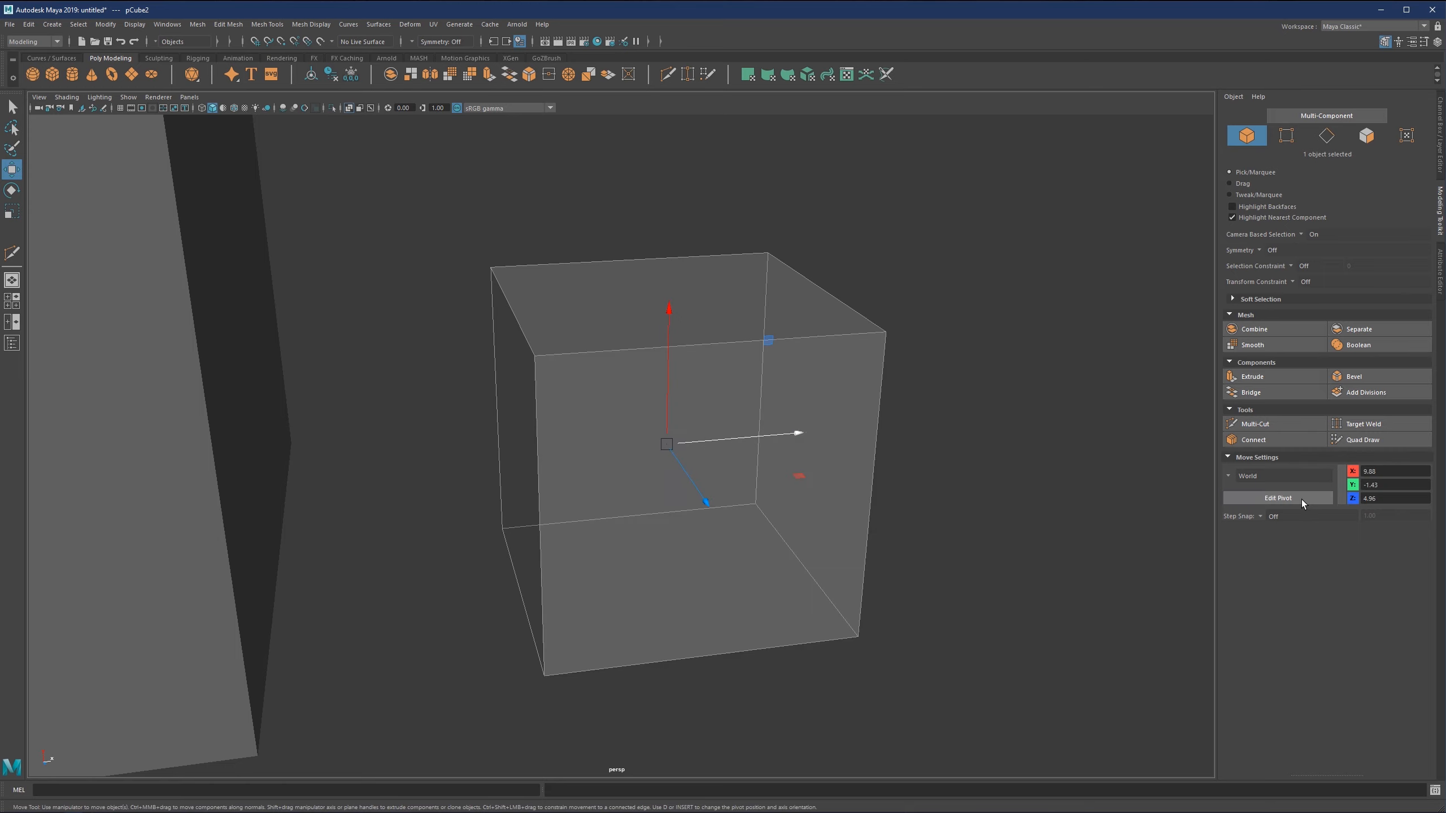
left_click(1273, 498)
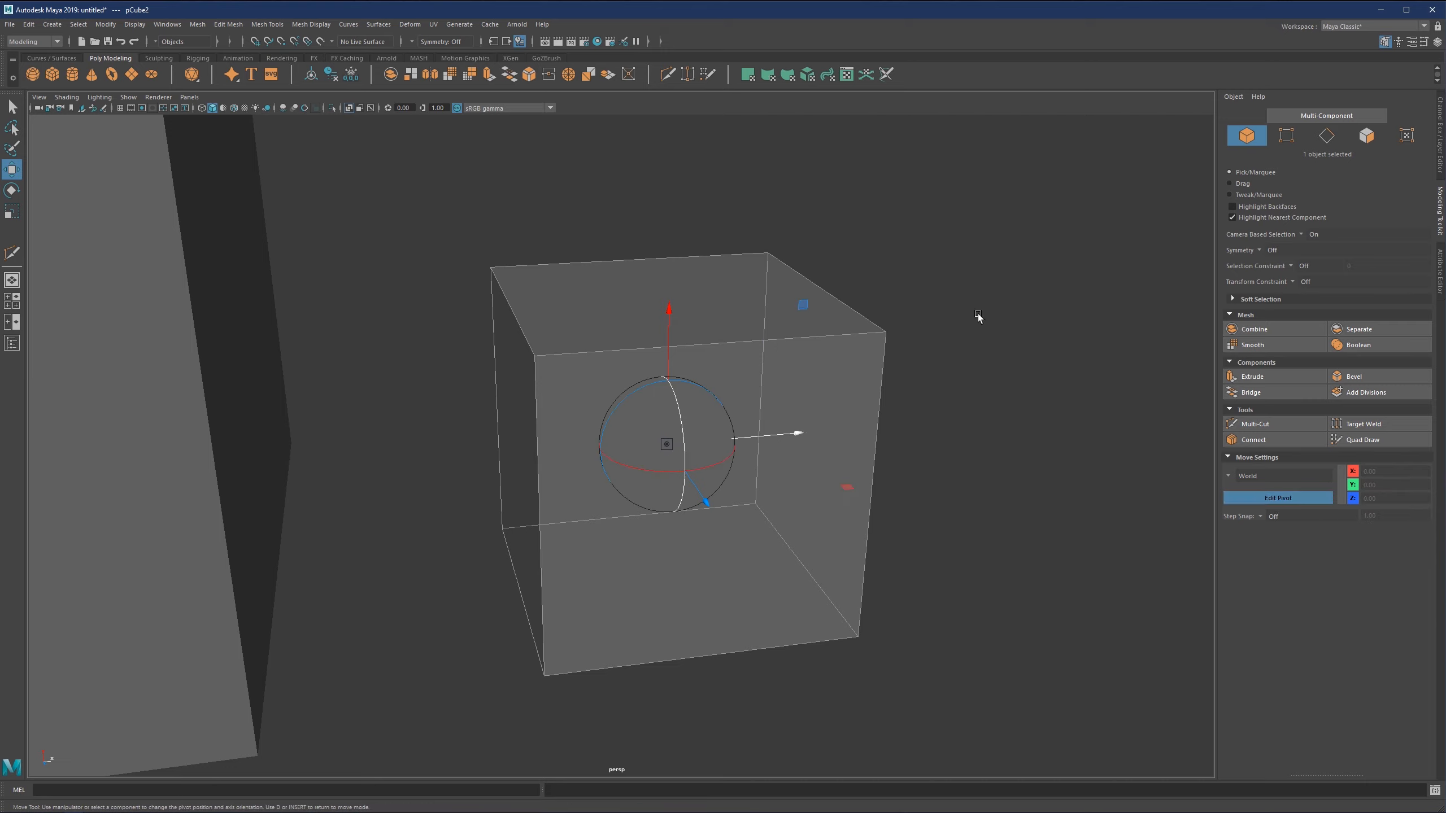
key("d")
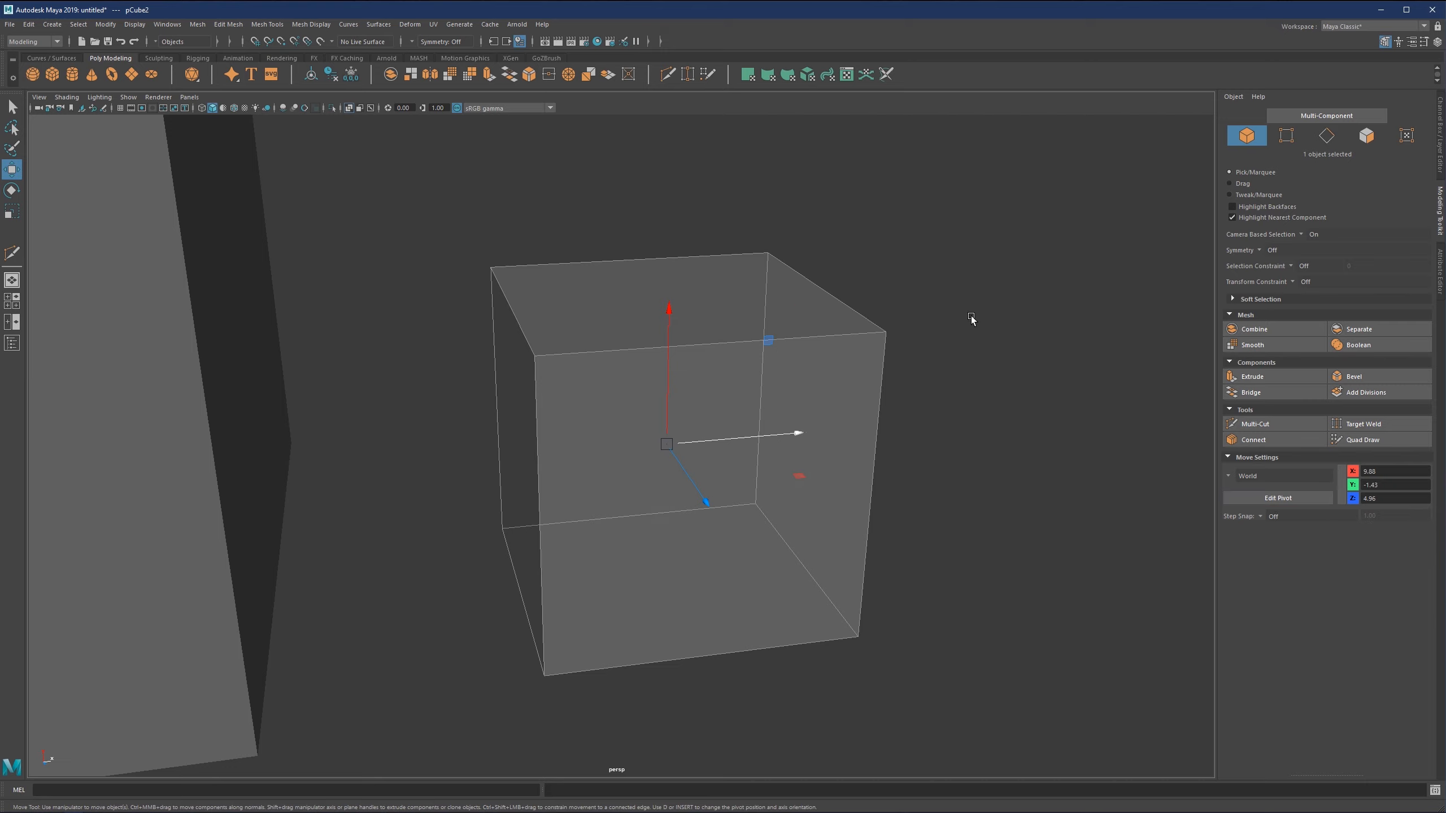
key("d")
key("d")
key("minus")
key("minus")
key("minus")
Move the small cube's pivot outside its geometry to about X 14.65, Y -1.15, Z 1.41 and leave pivot editing.
right_click_drag(977, 349, 703, 389, "alt")
middle_click_drag(703, 390, 783, 394, "alt")
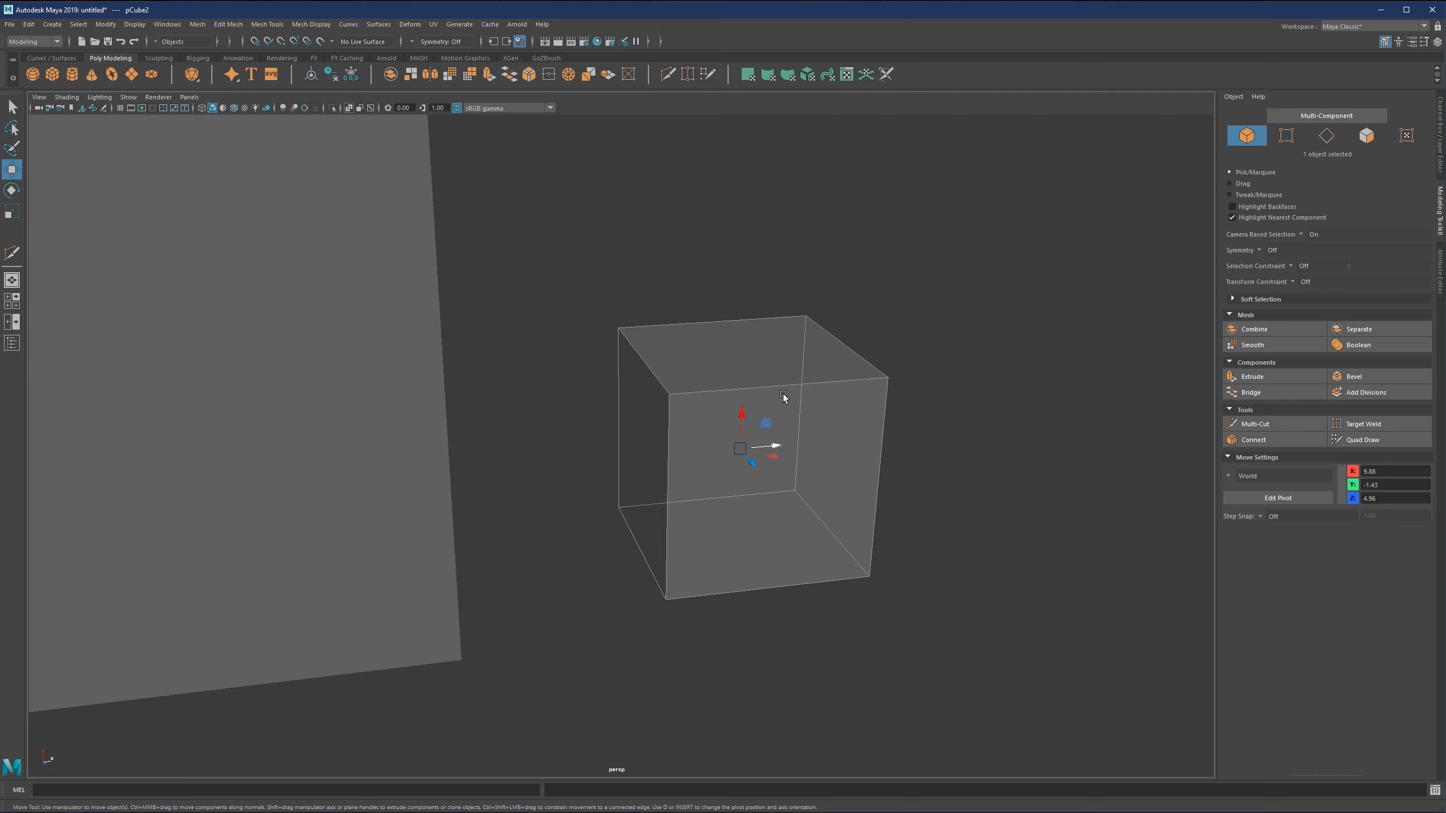
key("d")
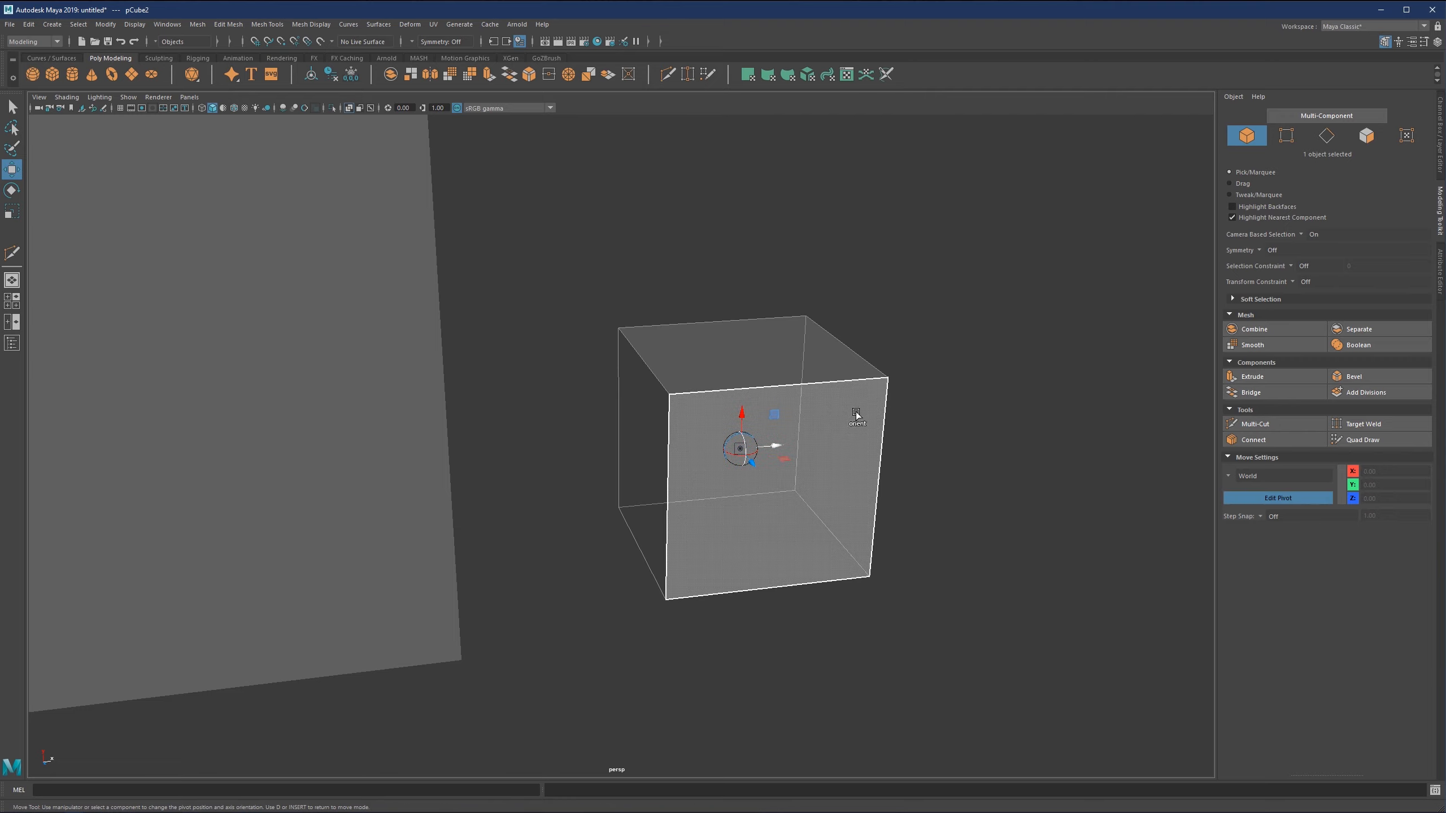
scroll(855, 413, "up", 1)
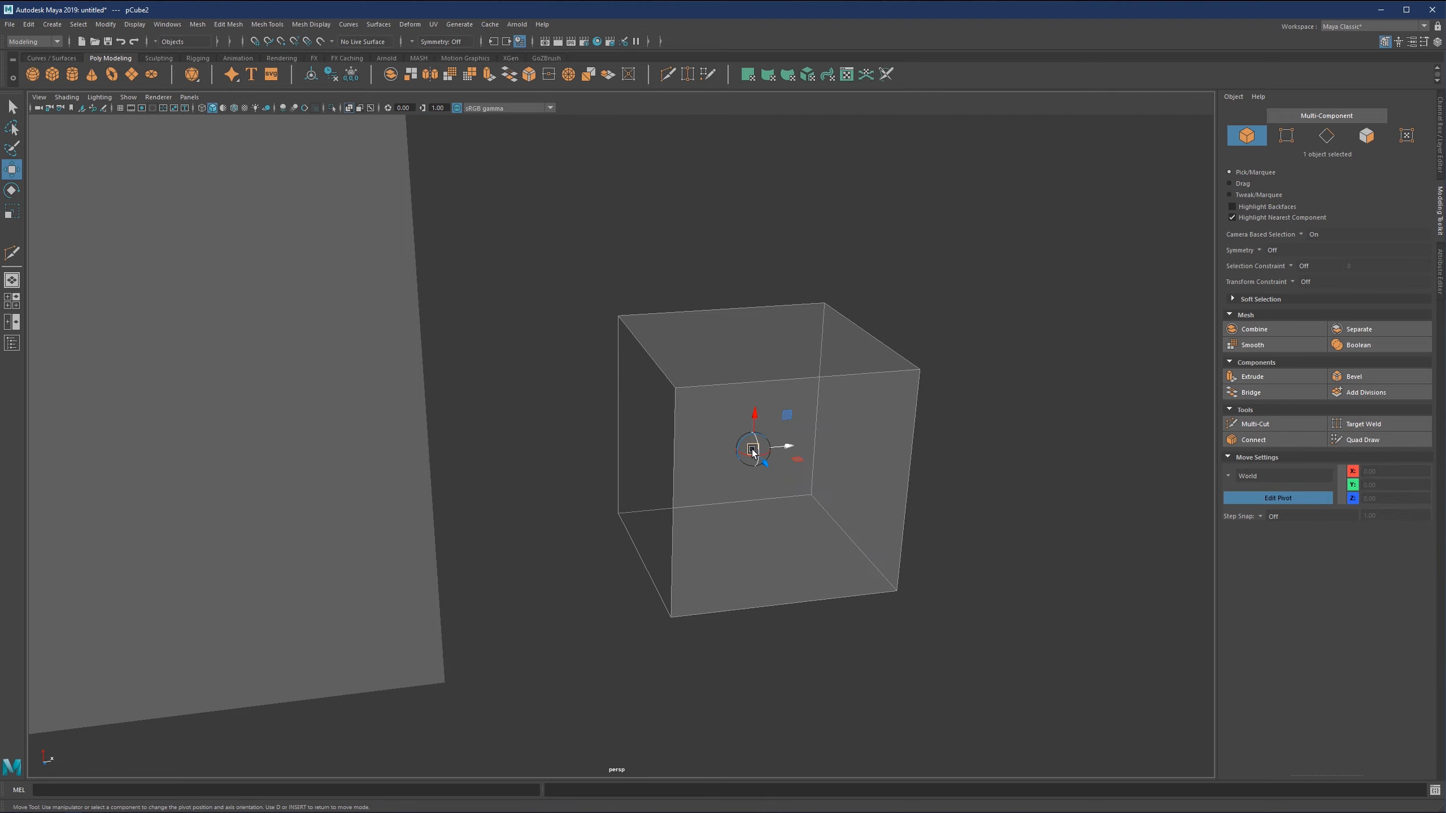
right_click_drag(752, 448, 802, 454, "alt")
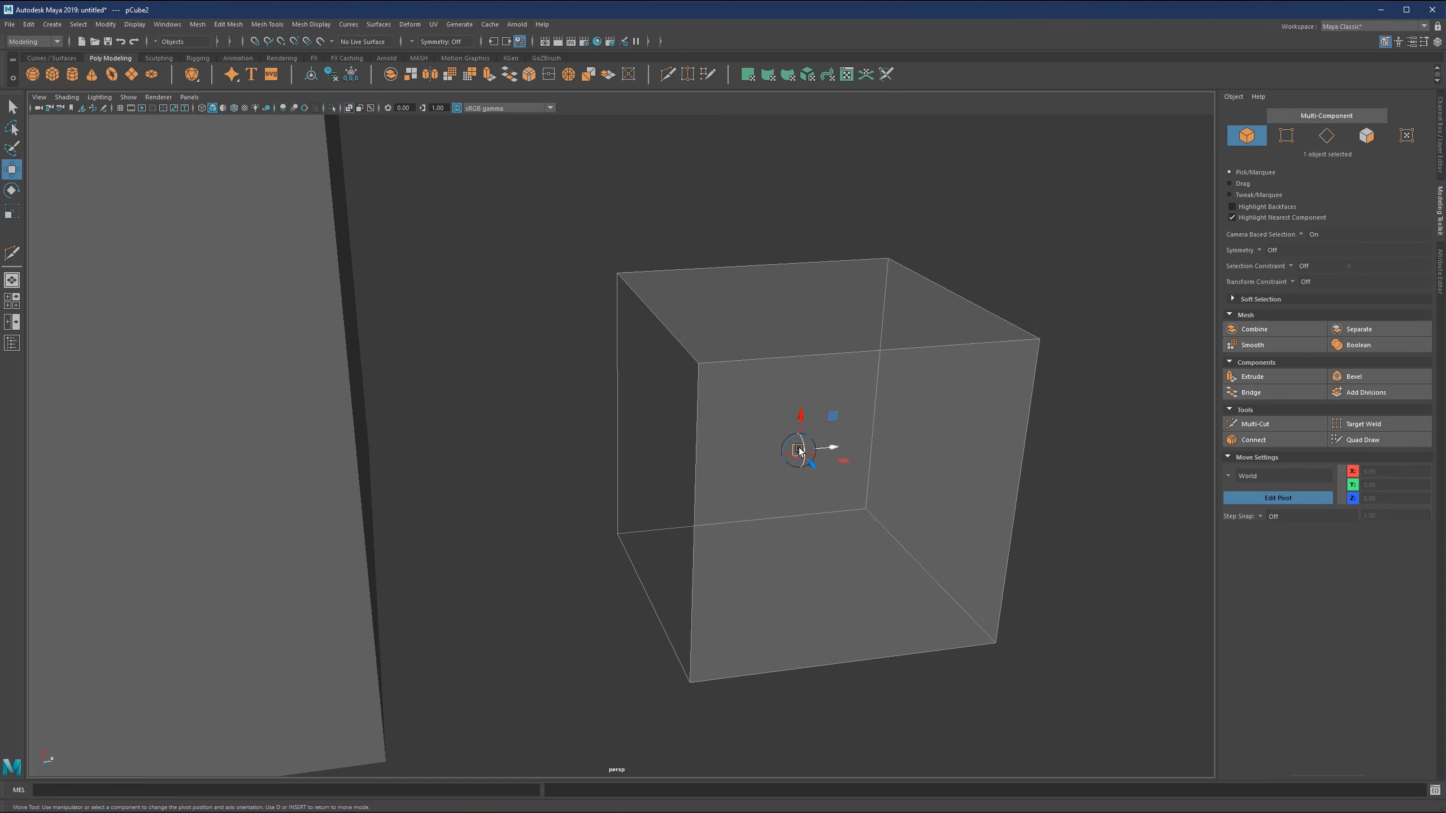
left_click_drag(799, 452, 925, 389)
scroll(550, 414, "down", 1)
scroll(567, 448, "up", 1)
scroll(557, 424, "down", 1)
key("d")
scroll(906, 368, "down", 2)
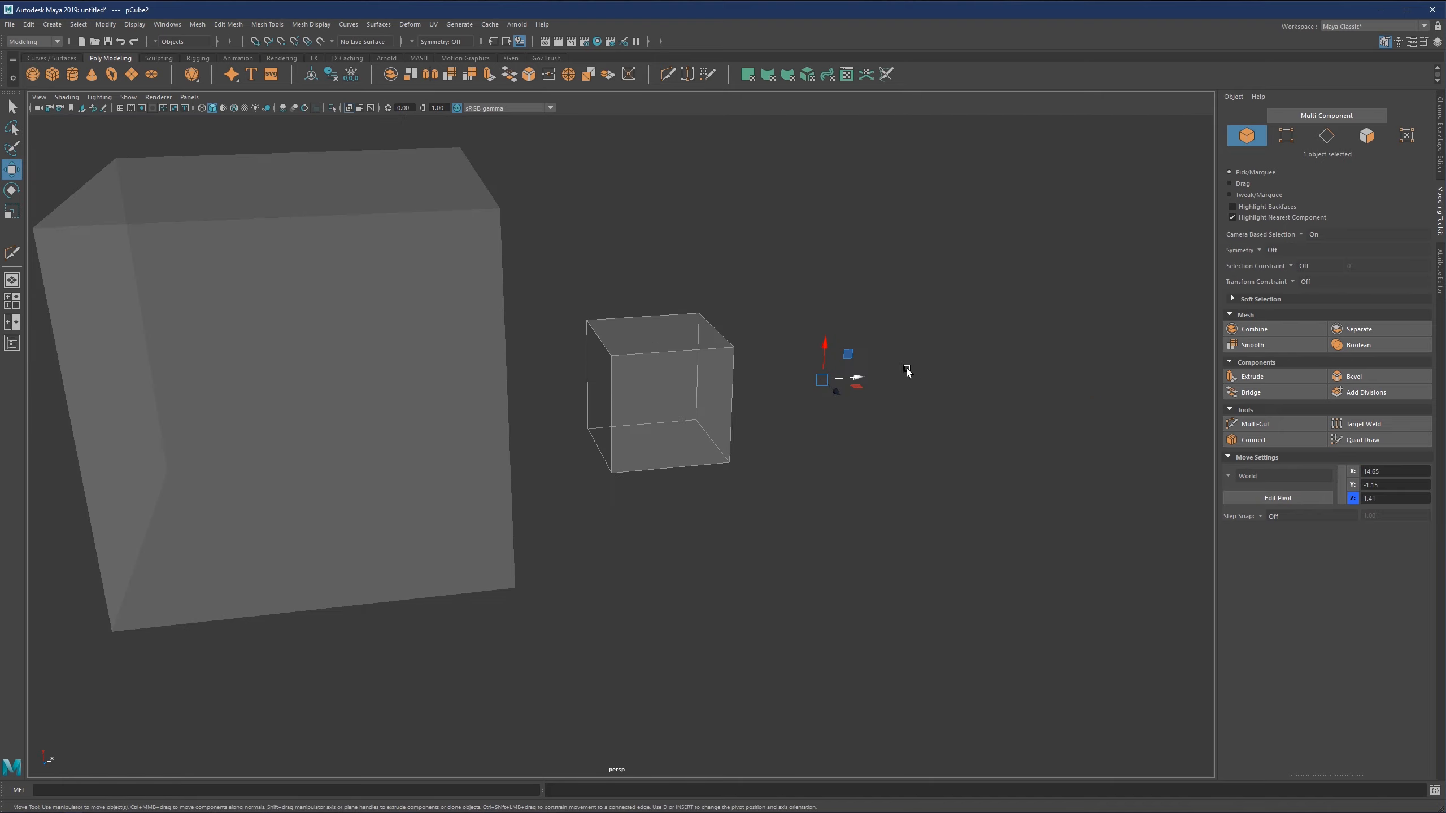
Move the small cube's pivot freehand back to its rear lower corner facing the large cube.
left_click_drag(836, 391, 655, 527)
key("d")
scroll(939, 482, "up", 2)
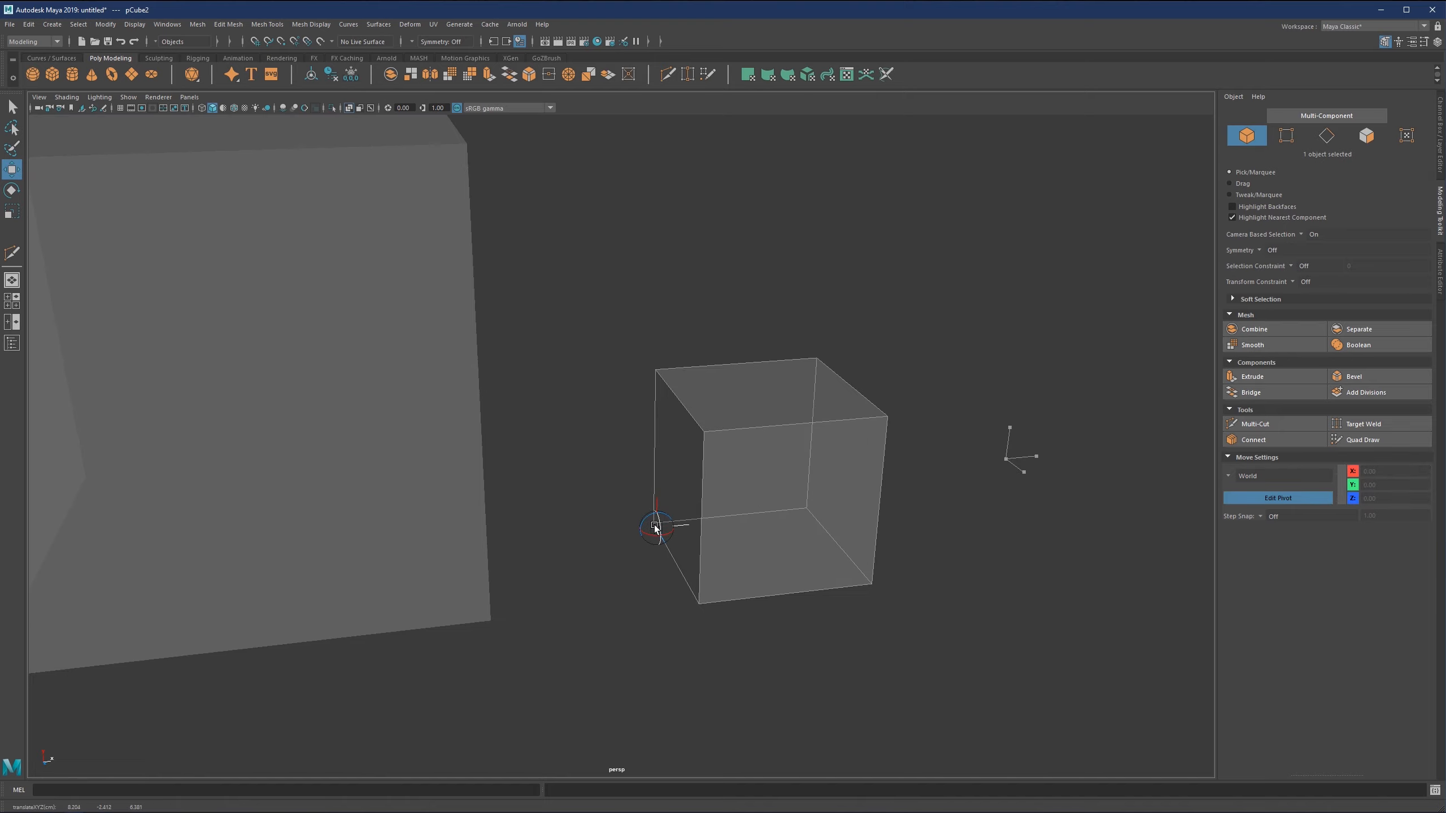
Turn on point snapping and snap the pivot exactly onto the small cube's rear lower corner vertex facing the large cube.
left_click(281, 41)
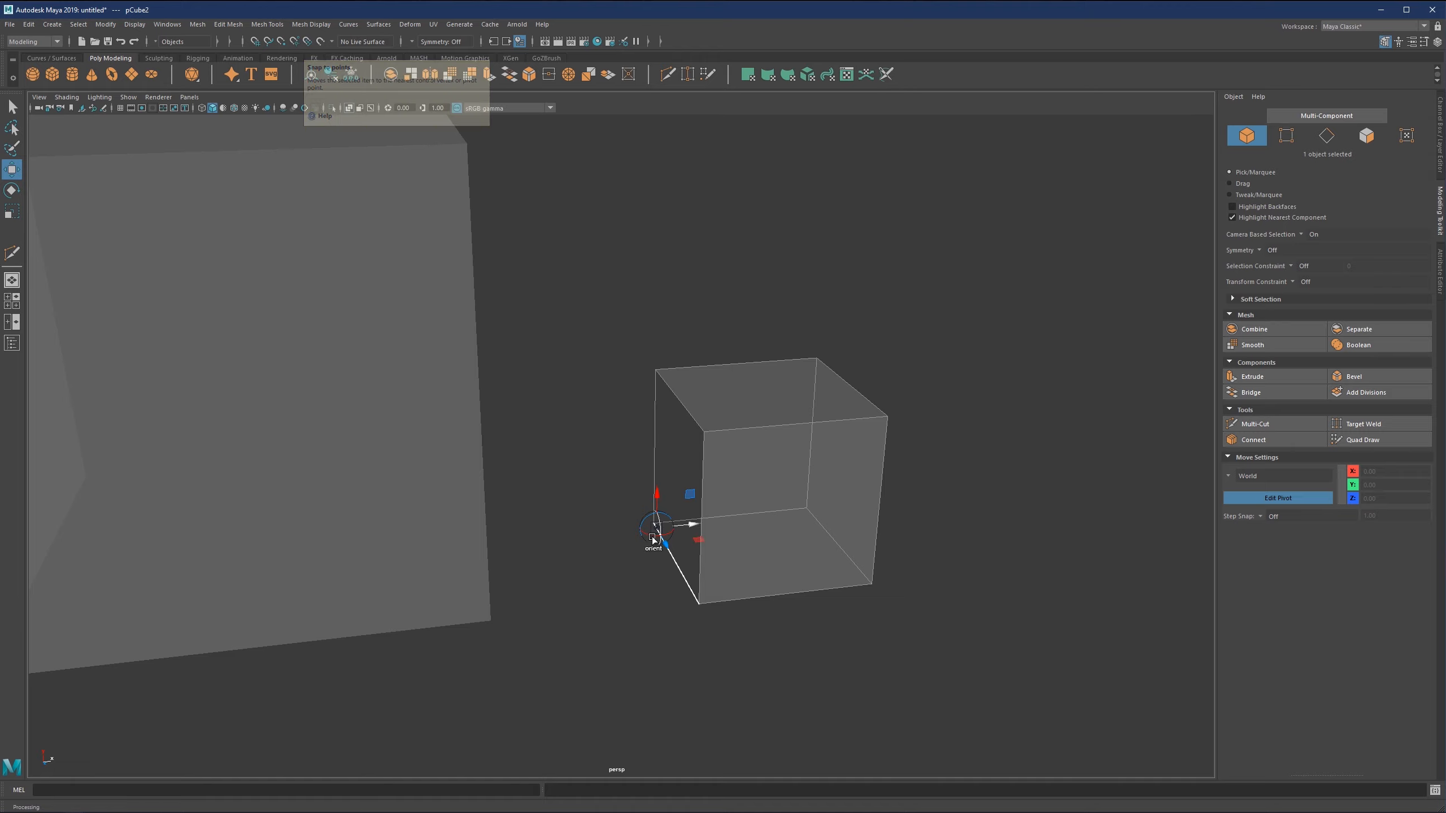
left_click_drag(657, 529, 653, 523)
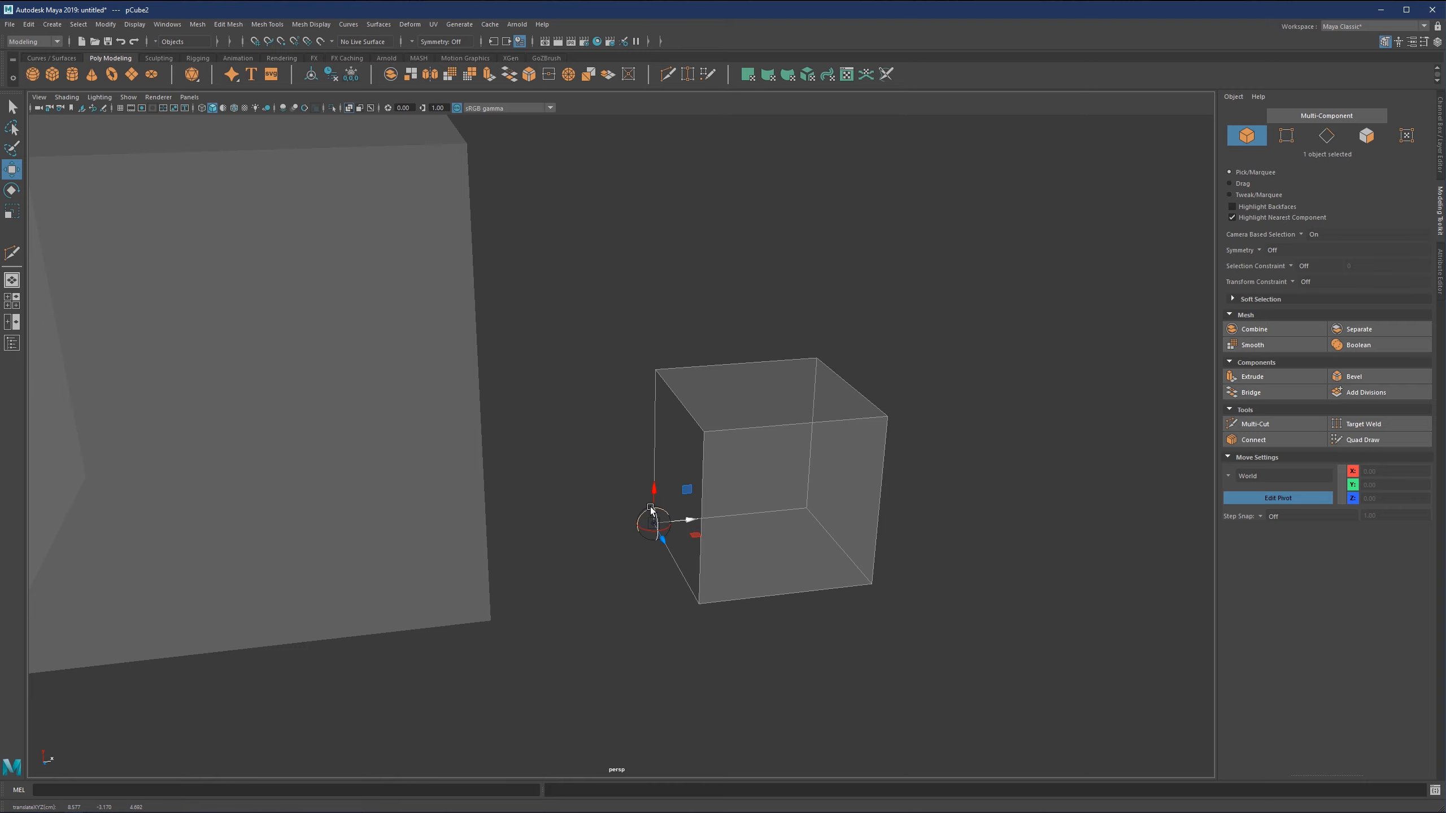
right_click_drag(651, 507, 727, 513, "alt")
middle_click_drag(727, 513, 652, 413, "alt")
left_click_drag(652, 413, 658, 432, "alt")
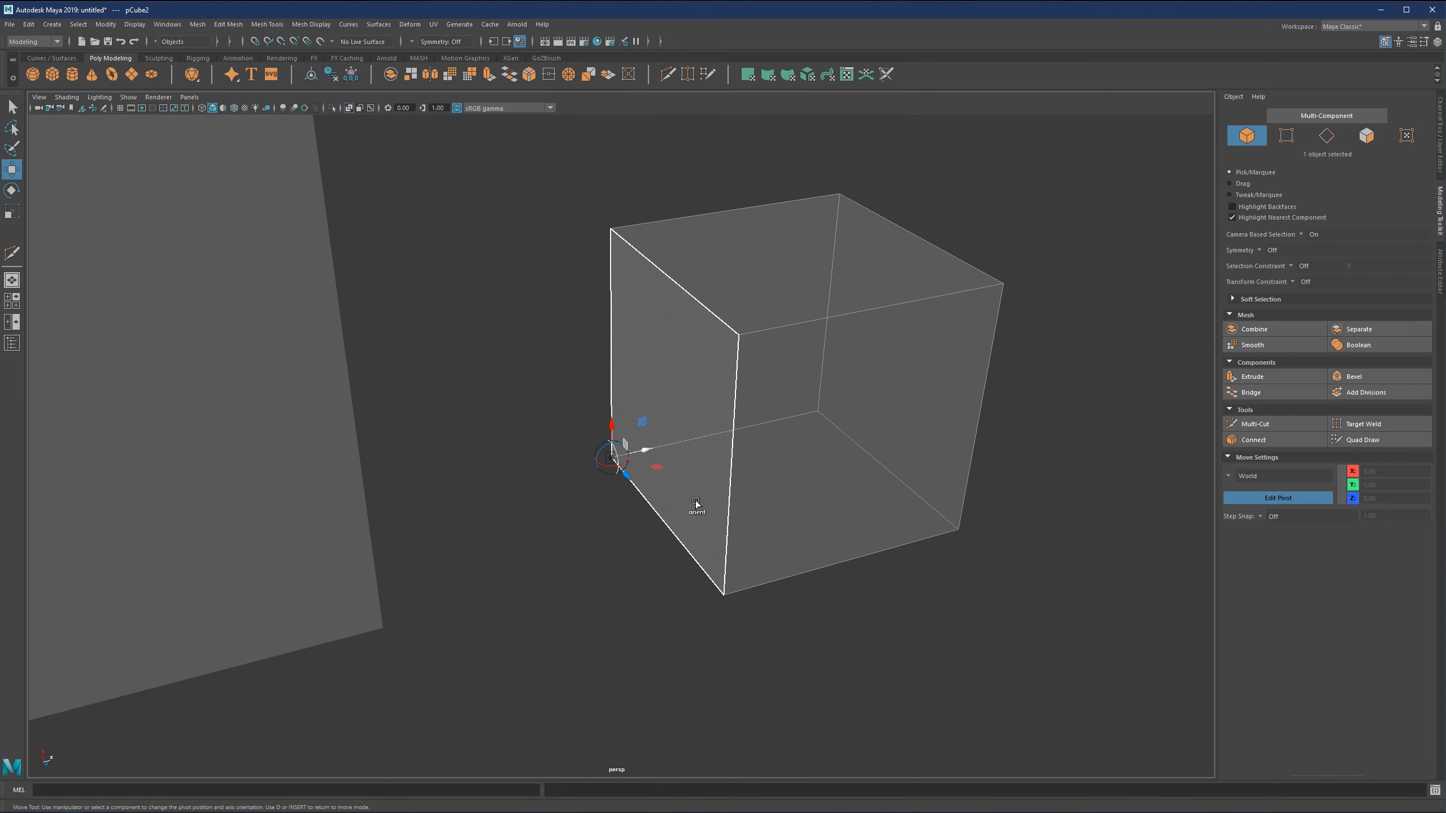
left_click_drag(695, 504, 813, 498, "alt")
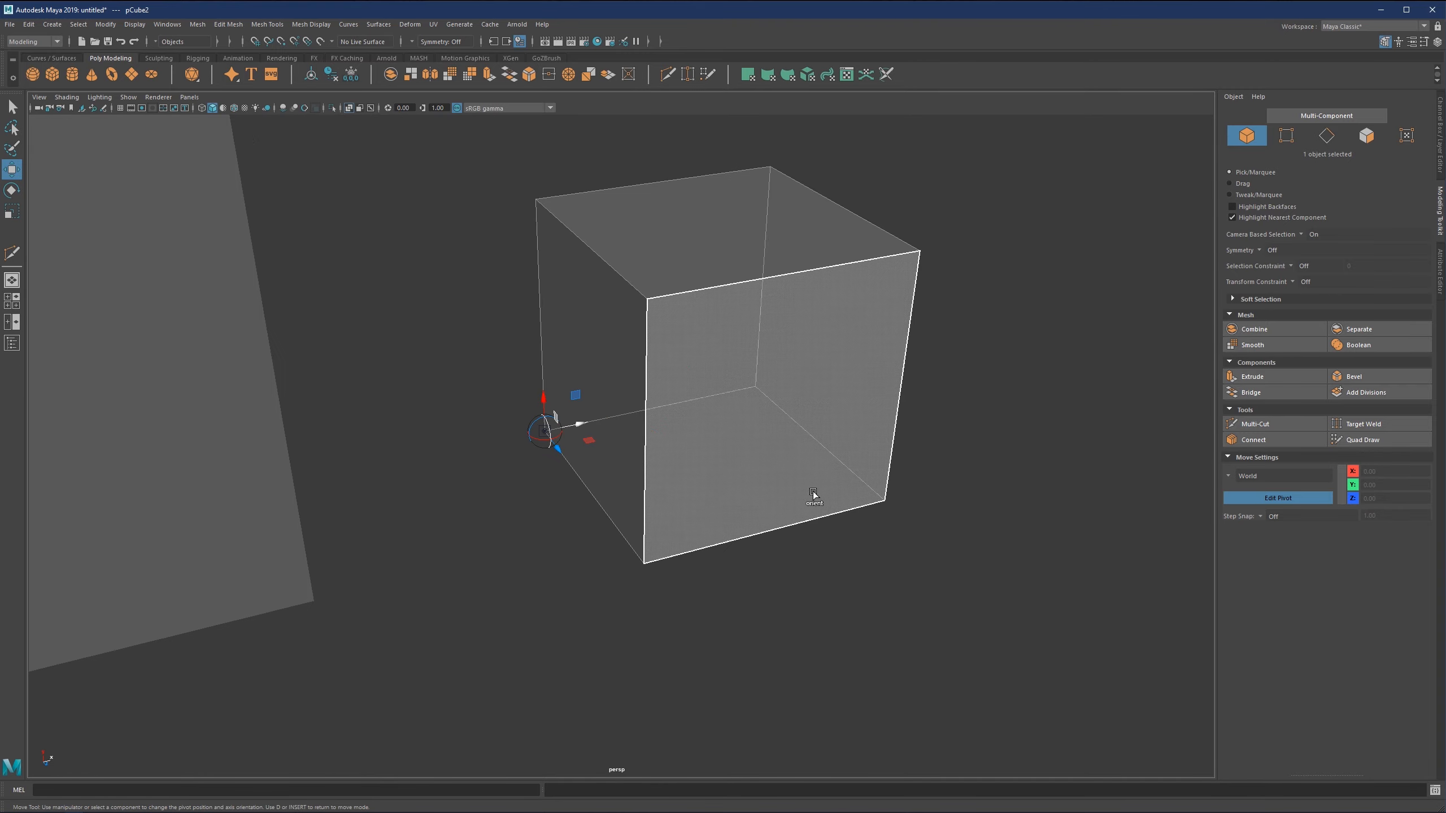
Leave pivot editing, try moving the small cube along X to about 10.98 from its corner pivot, and undo the move.
right_click_drag(807, 501, 636, 475, "alt")
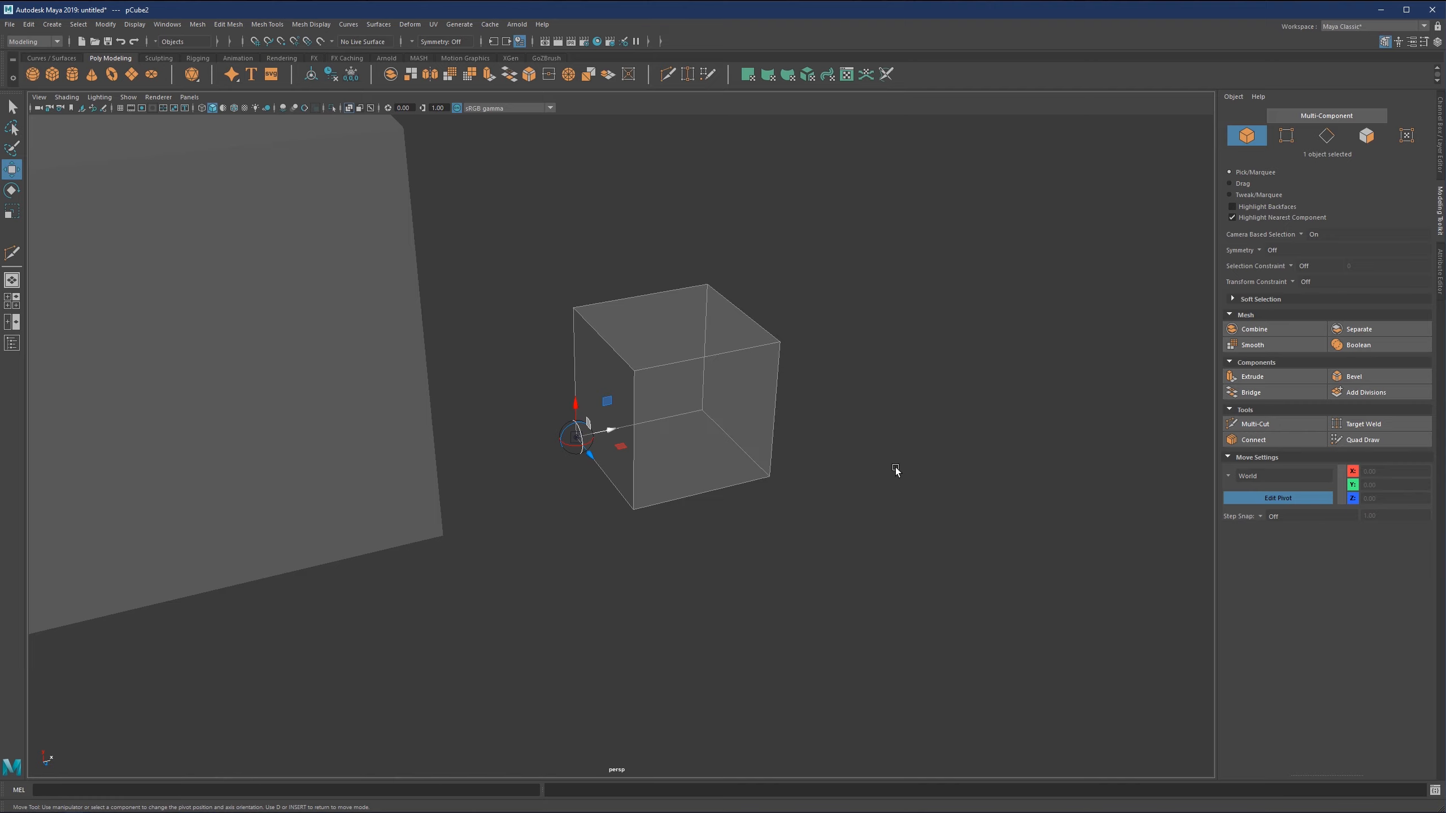
key("d")
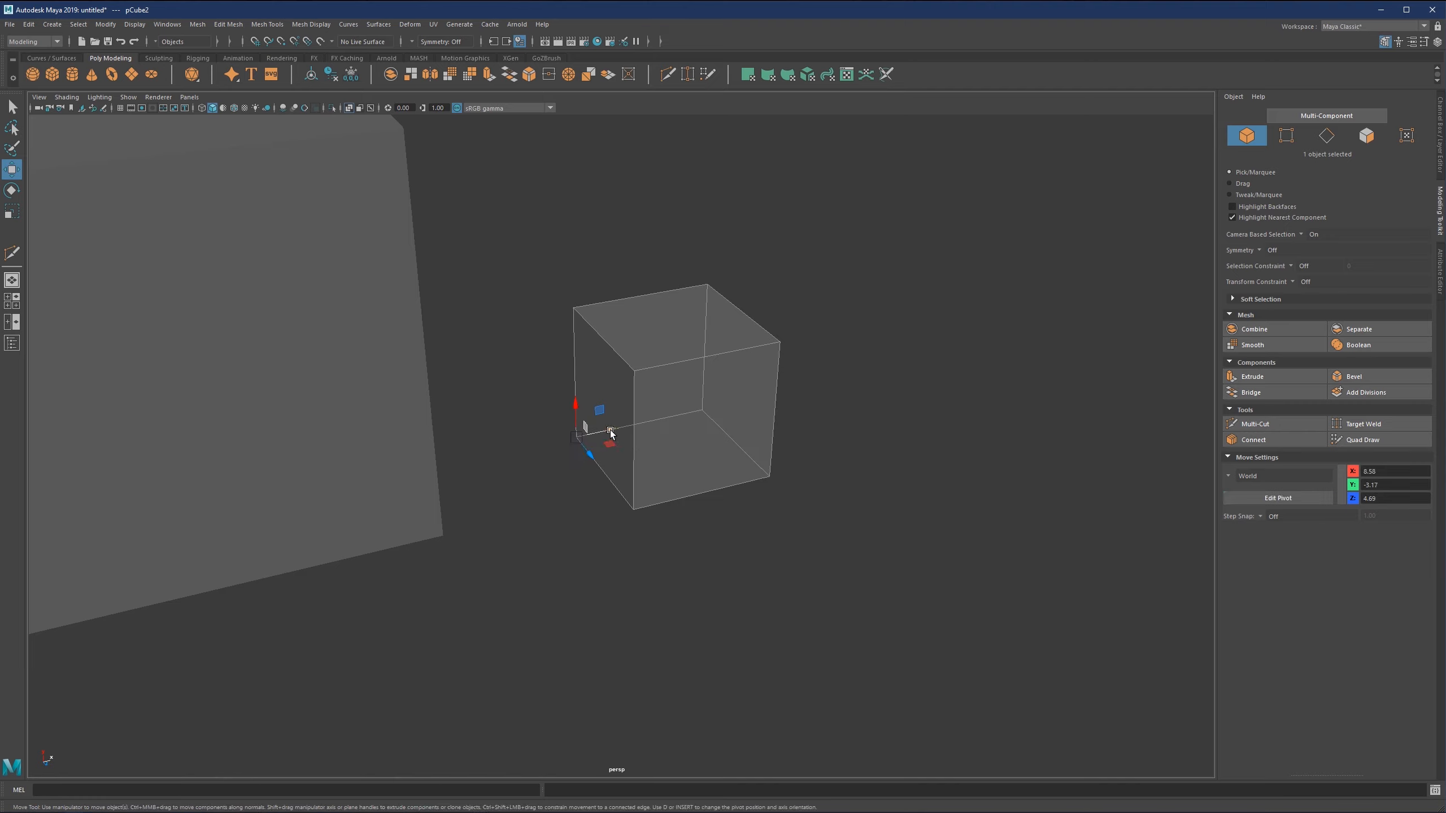
left_click_drag(610, 432, 694, 423)
scroll(724, 445, "up", 3)
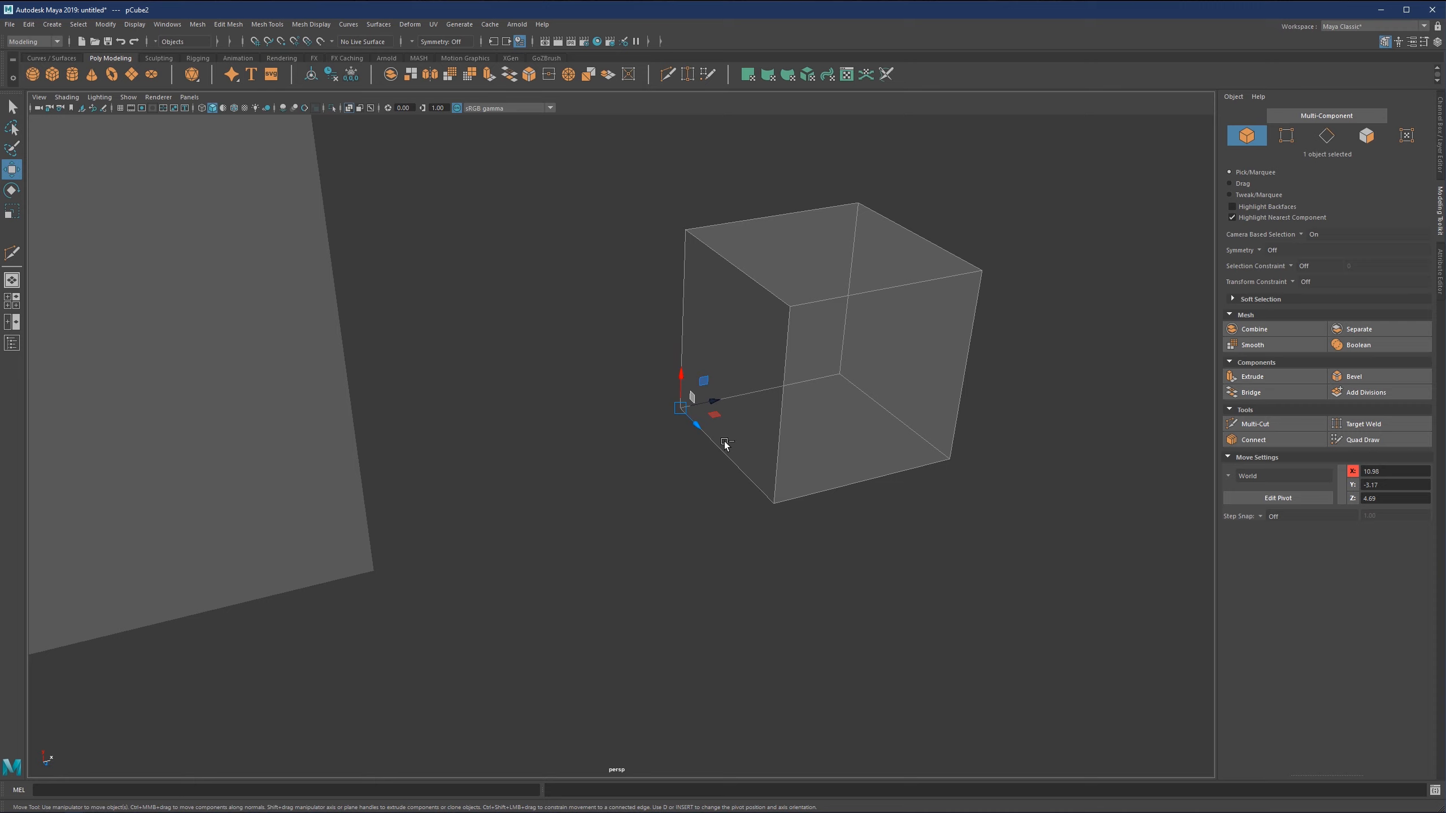
key("ctrl+z")
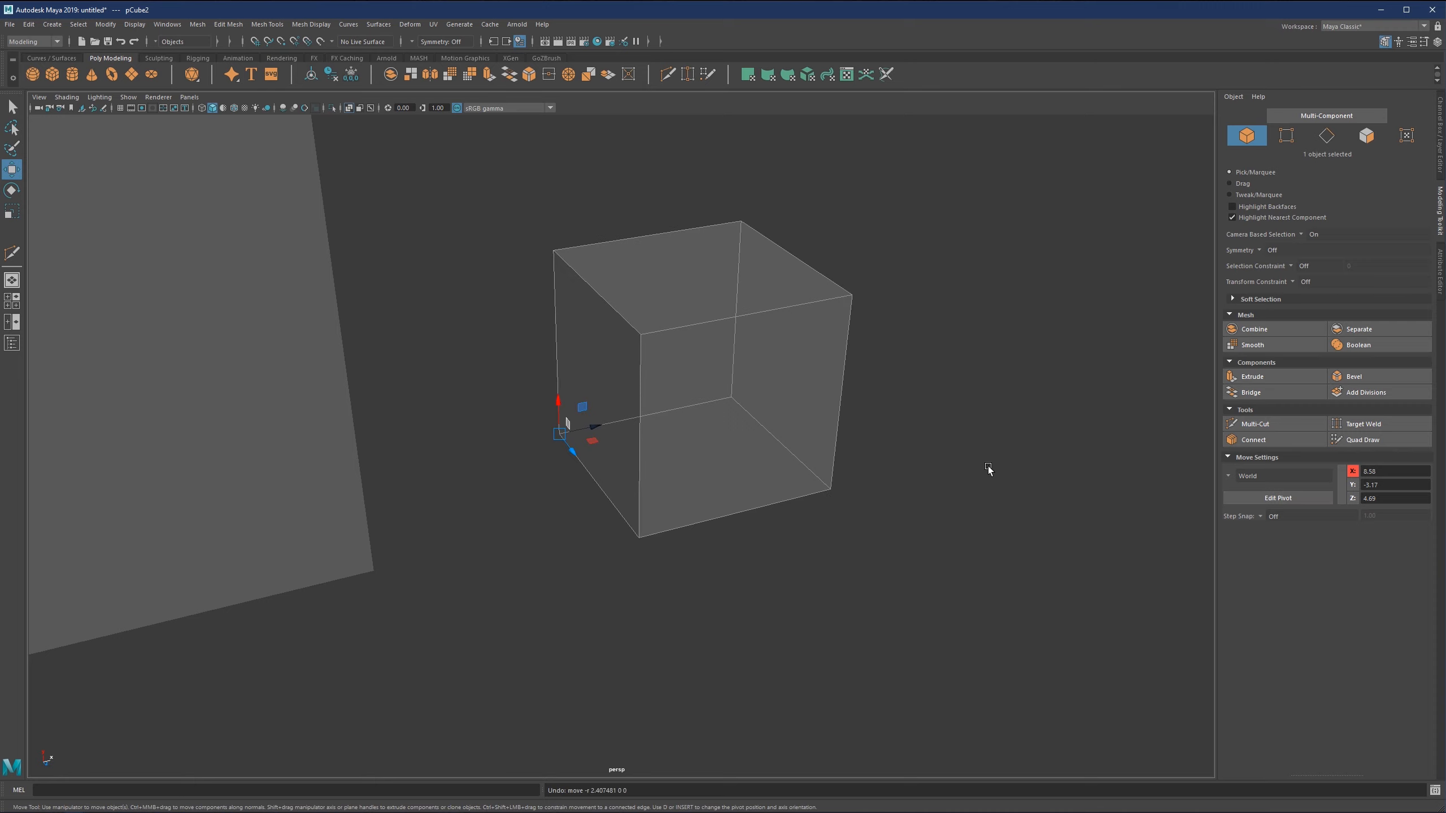
Enter pivot editing on the small cube and reorient its pivot axes to several of the cube's faces in turn.
key("d")
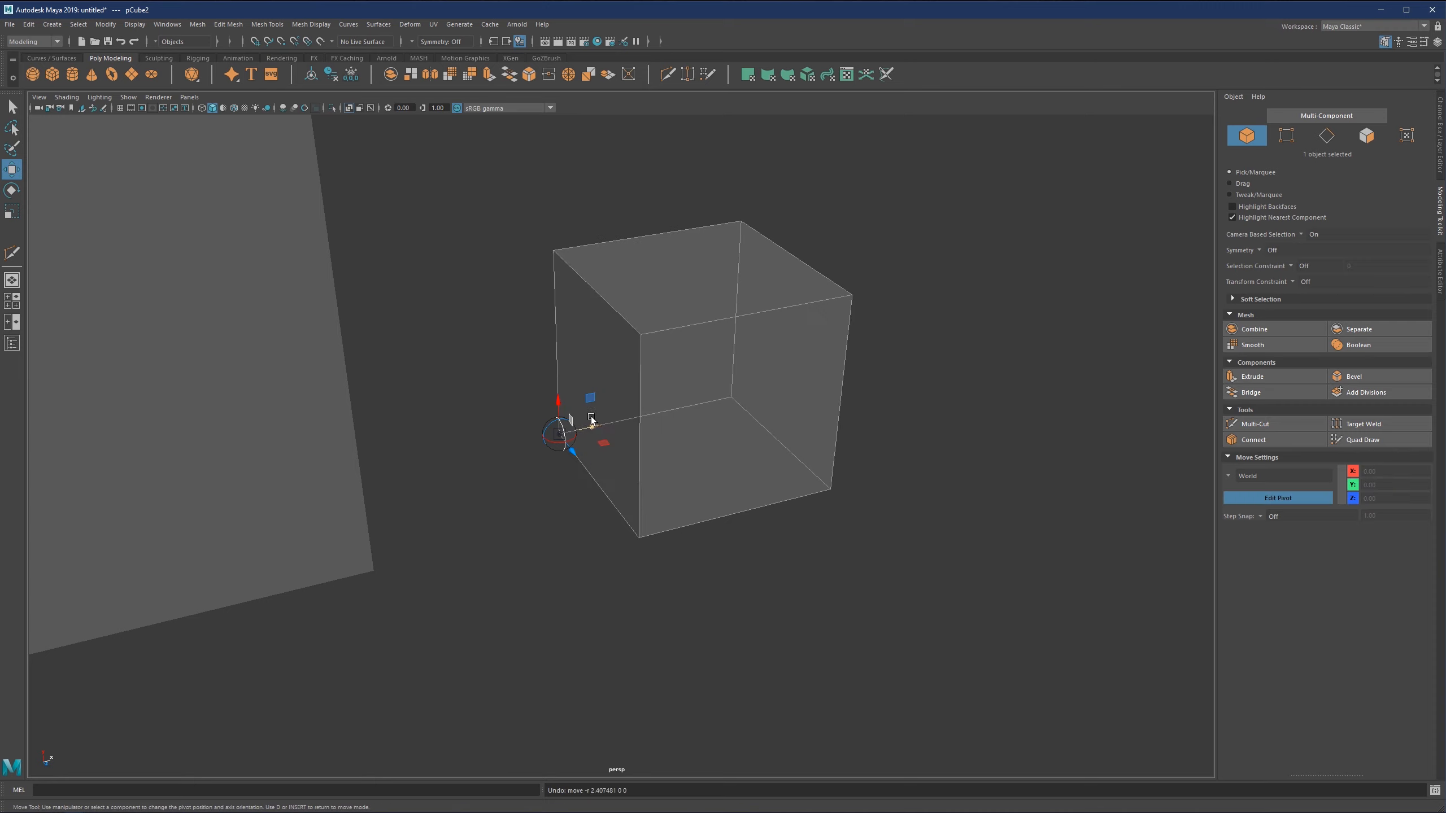
left_click_drag(727, 371, 703, 398, "alt")
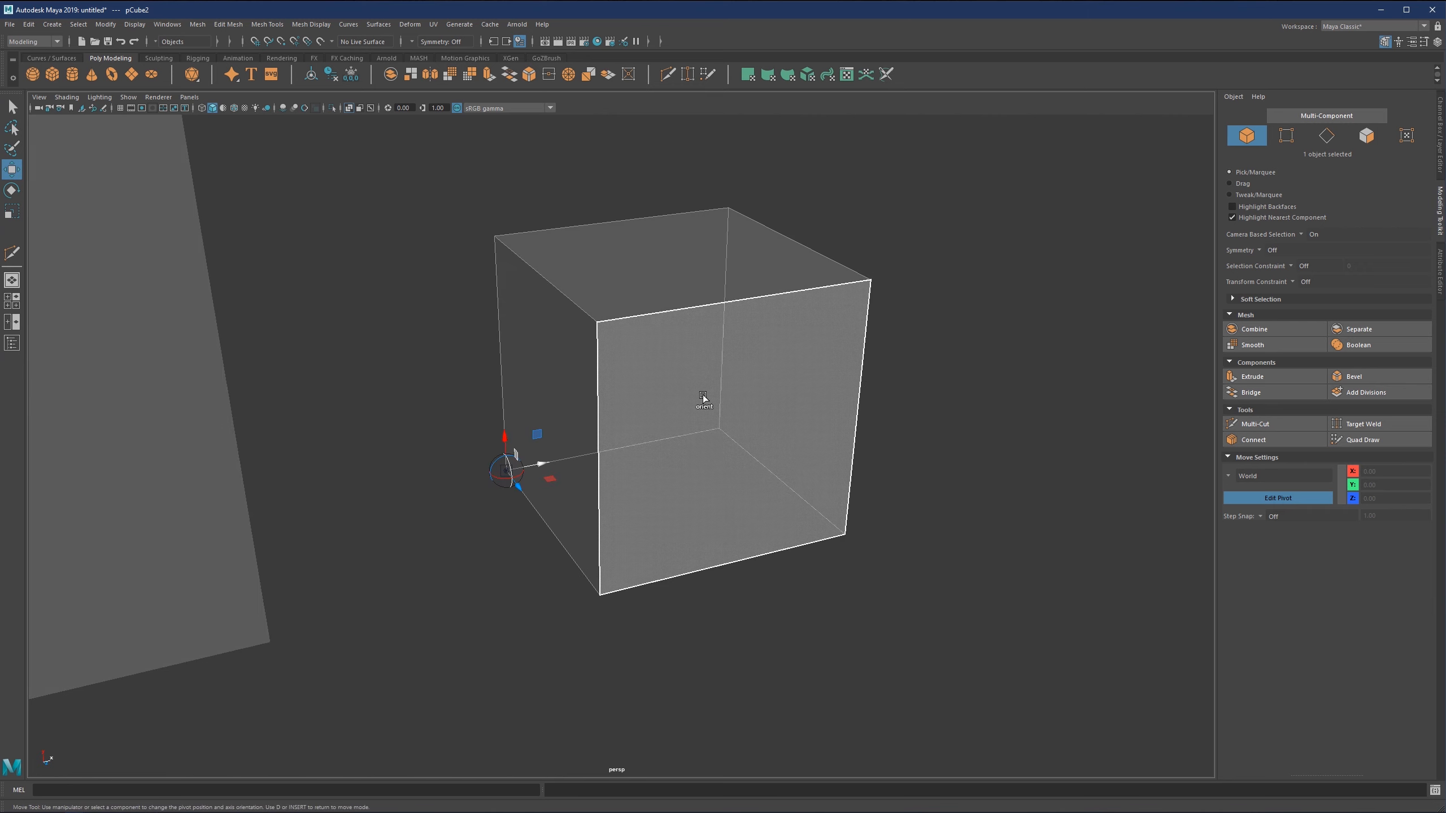
middle_click_drag(700, 386, 699, 414, "alt")
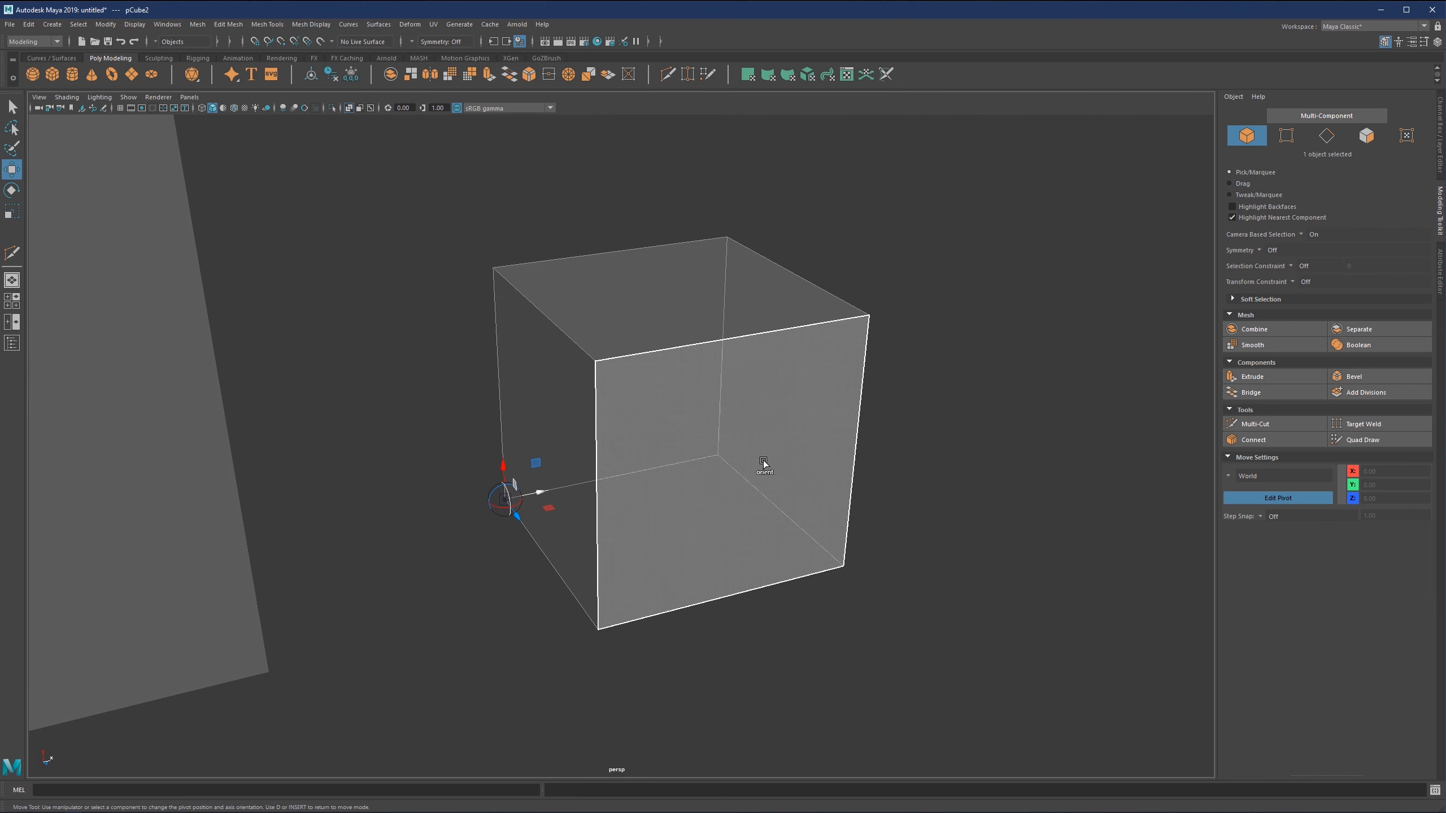
left_click(650, 339, "ctrl")
left_click(695, 430, "ctrl")
left_click(547, 444, "ctrl")
left_click(718, 570, "ctrl")
left_click(578, 563, "ctrl")
left_click(638, 300, "ctrl")
left_click(766, 501, "ctrl")
left_click(648, 317, "ctrl")
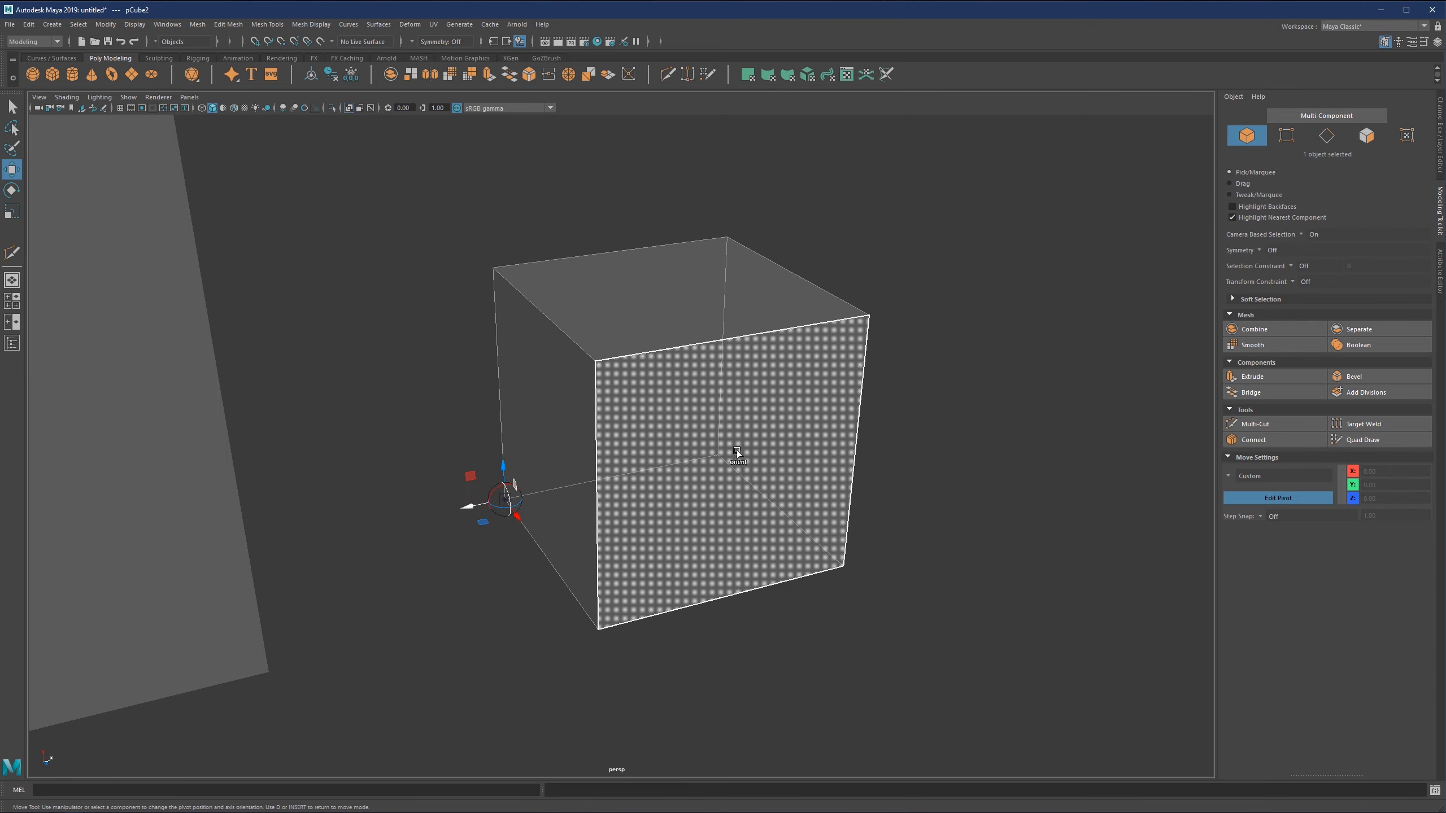
Align the small cube's pivot axes to the upper front edge, the near upper corner vertex, and the front and top faces.
left_click(664, 351, "ctrl")
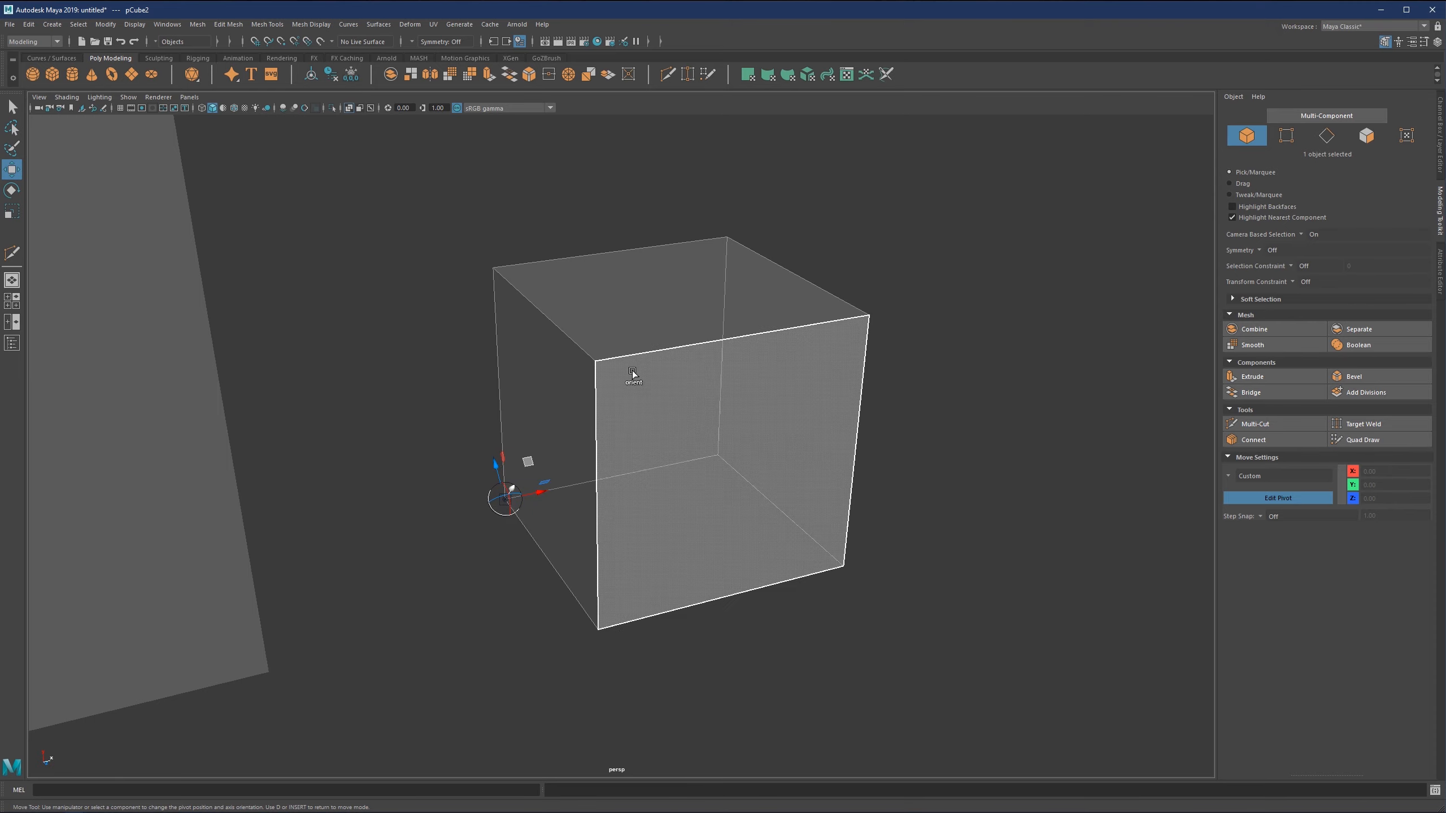
left_click(593, 365, "ctrl")
scroll(603, 425, "down", 2)
left_click(675, 442, "ctrl")
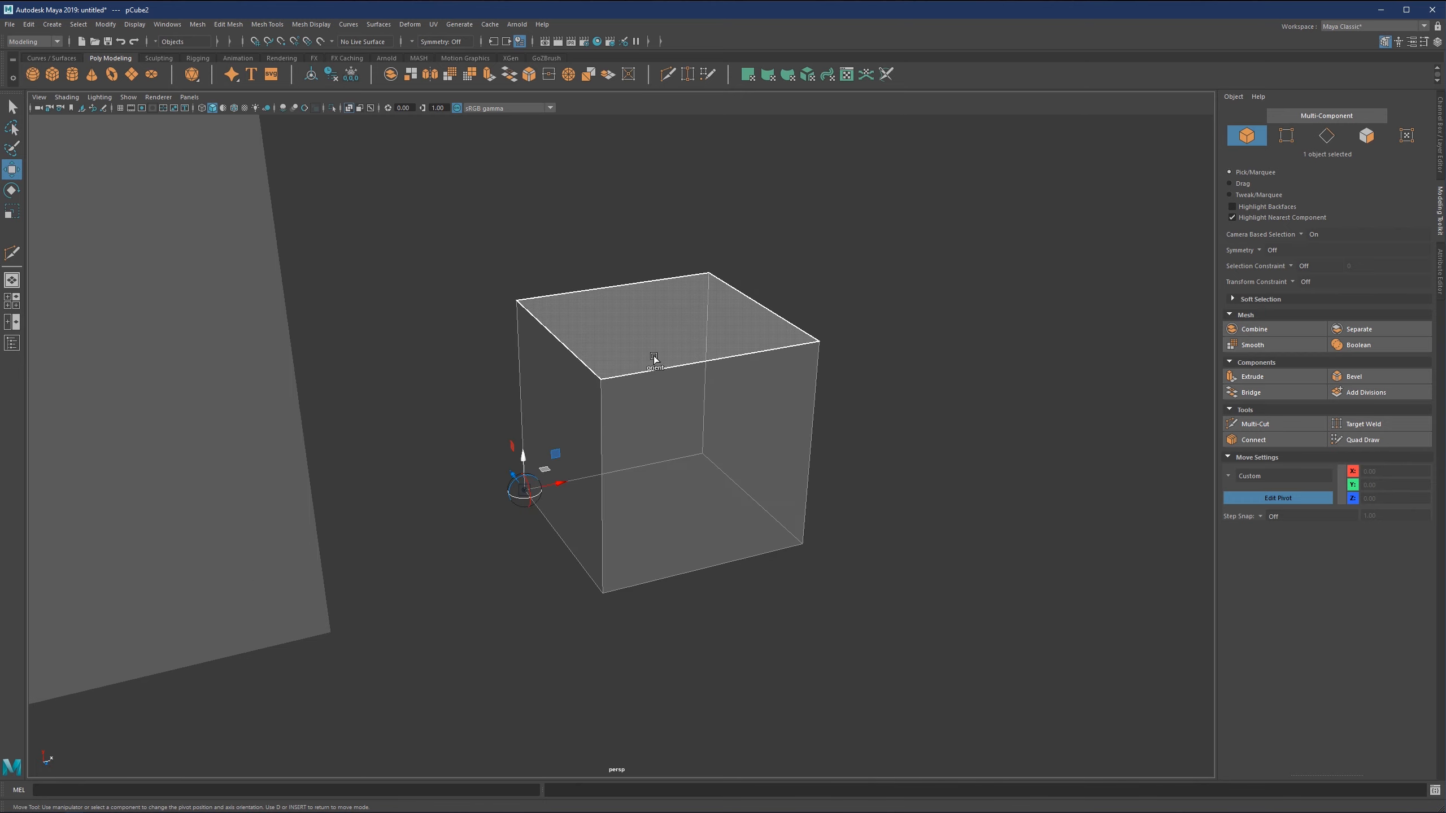
left_click(653, 356, "ctrl")
left_click(688, 435, "ctrl")
scroll(701, 437, "up", 2)
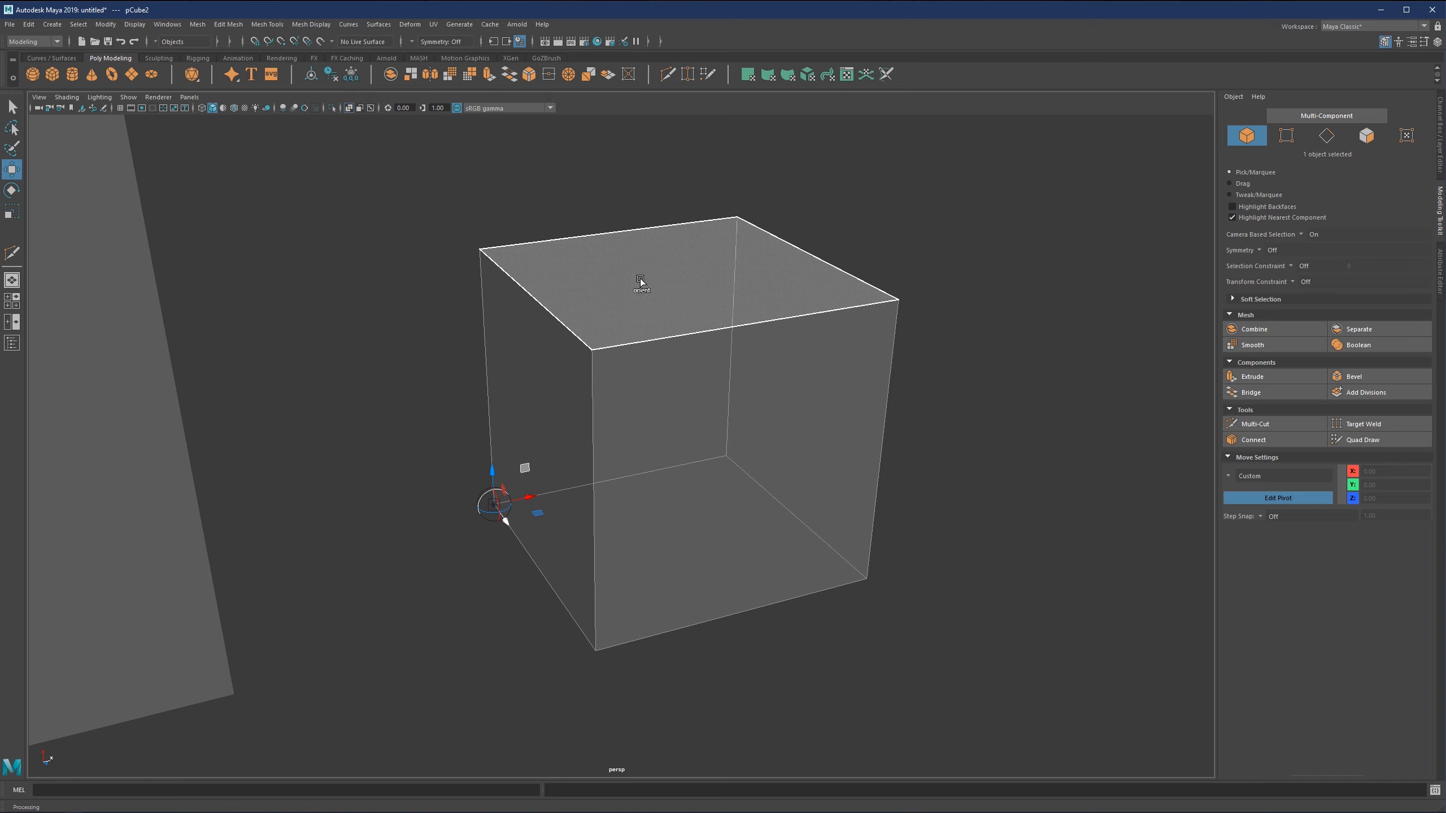
Reposition the pivot, keeping its orientation, to the top face centre, the near vertical edge's midpoint, and that edge's lower vertex.
left_click(704, 432)
left_click(686, 285)
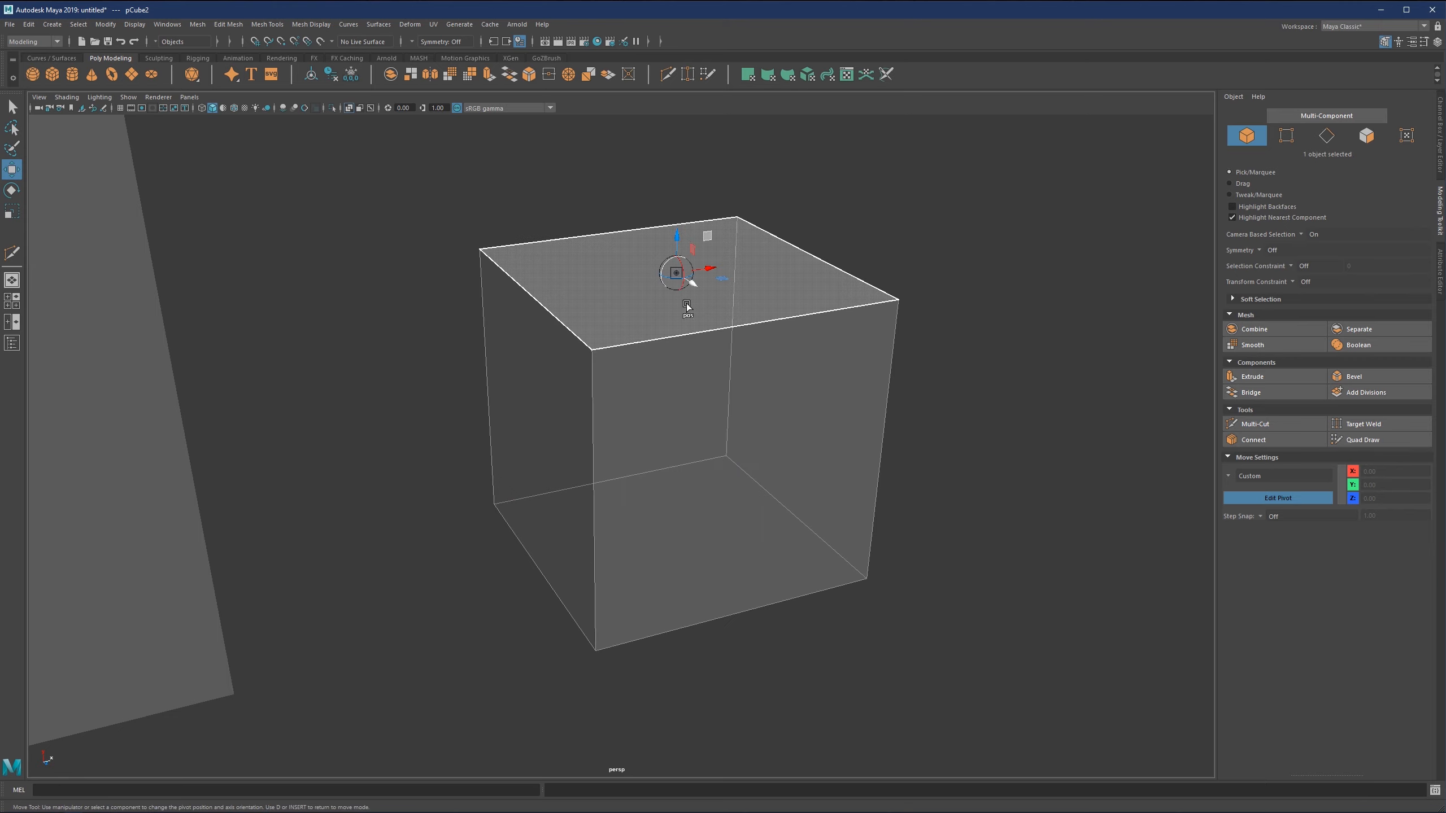
left_click(565, 457)
left_click(600, 629)
left_click(593, 632)
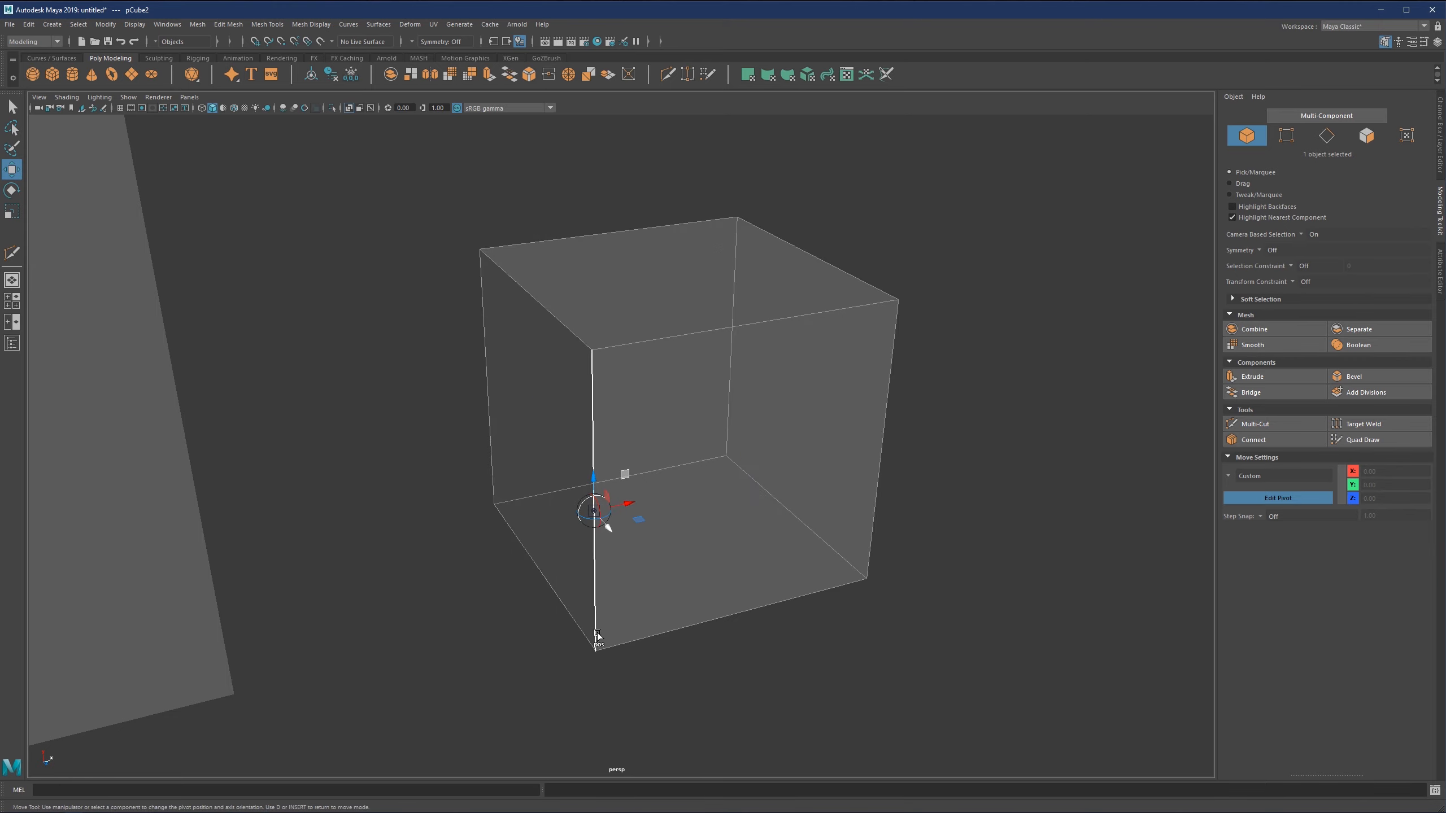
left_click(596, 651)
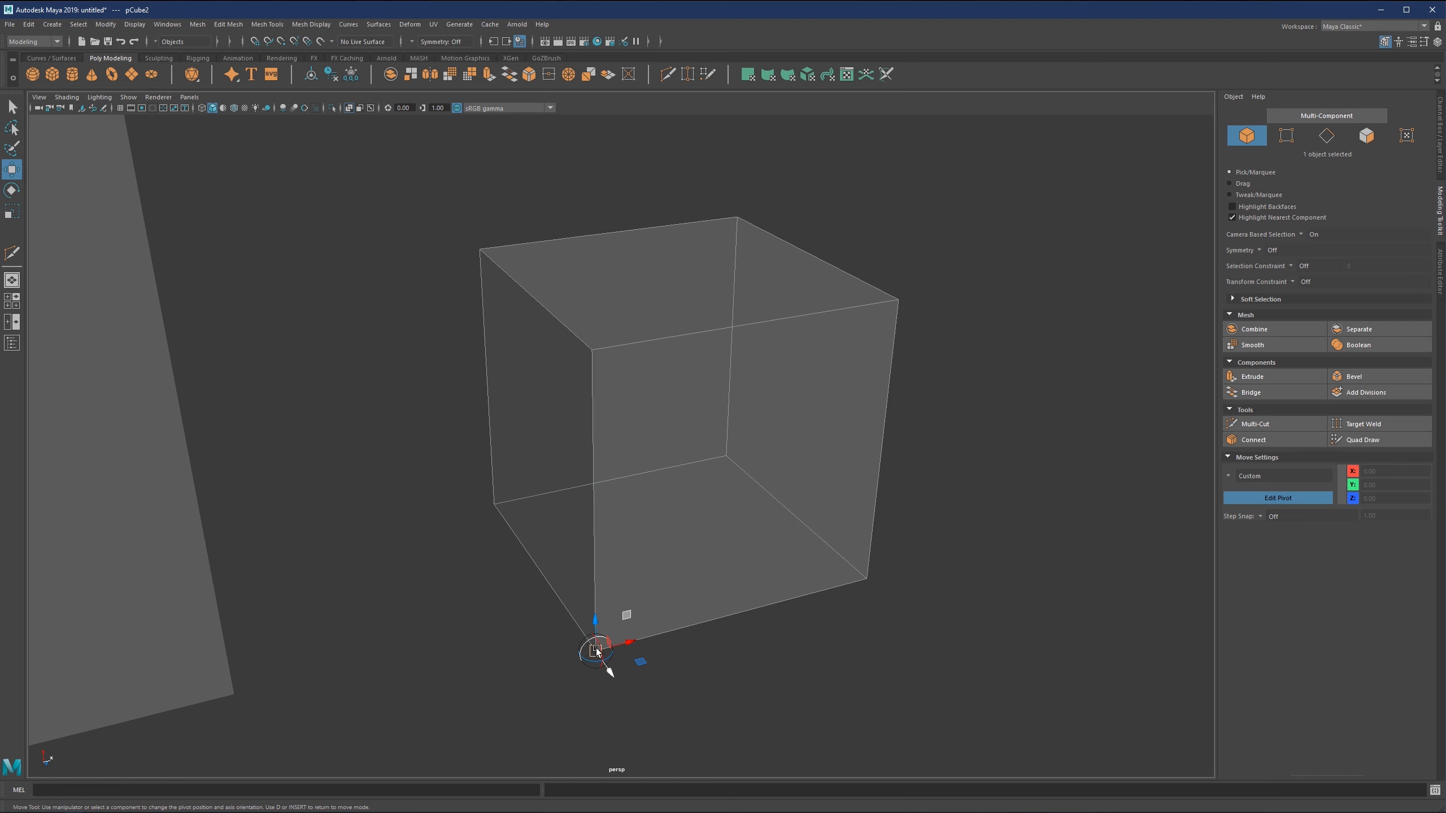
Reposition the pivot along the near vertical edge to its midpoint and upper vertex, ending at the front face's centre.
left_click(594, 351)
left_click(603, 438)
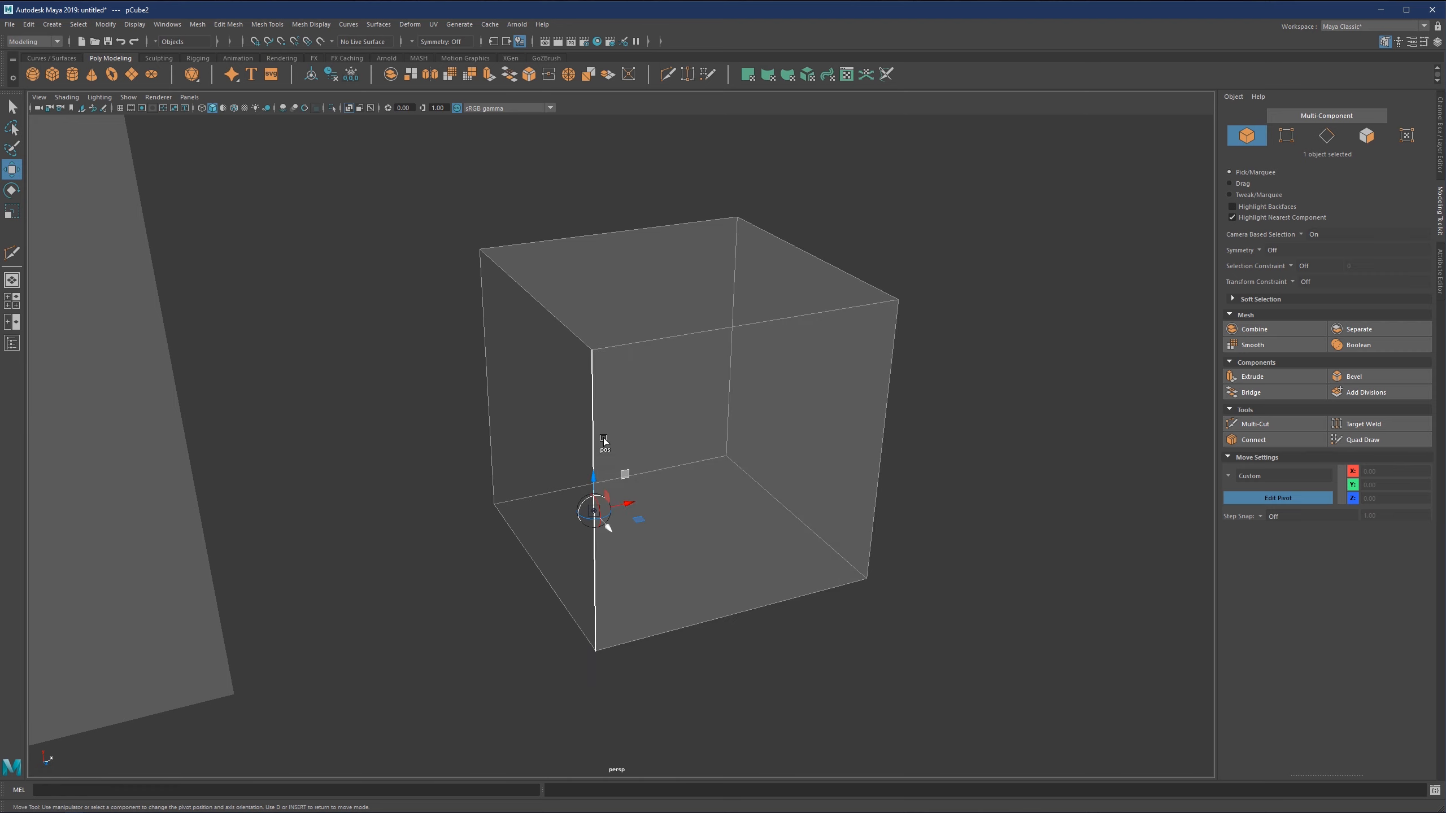
left_click(592, 348)
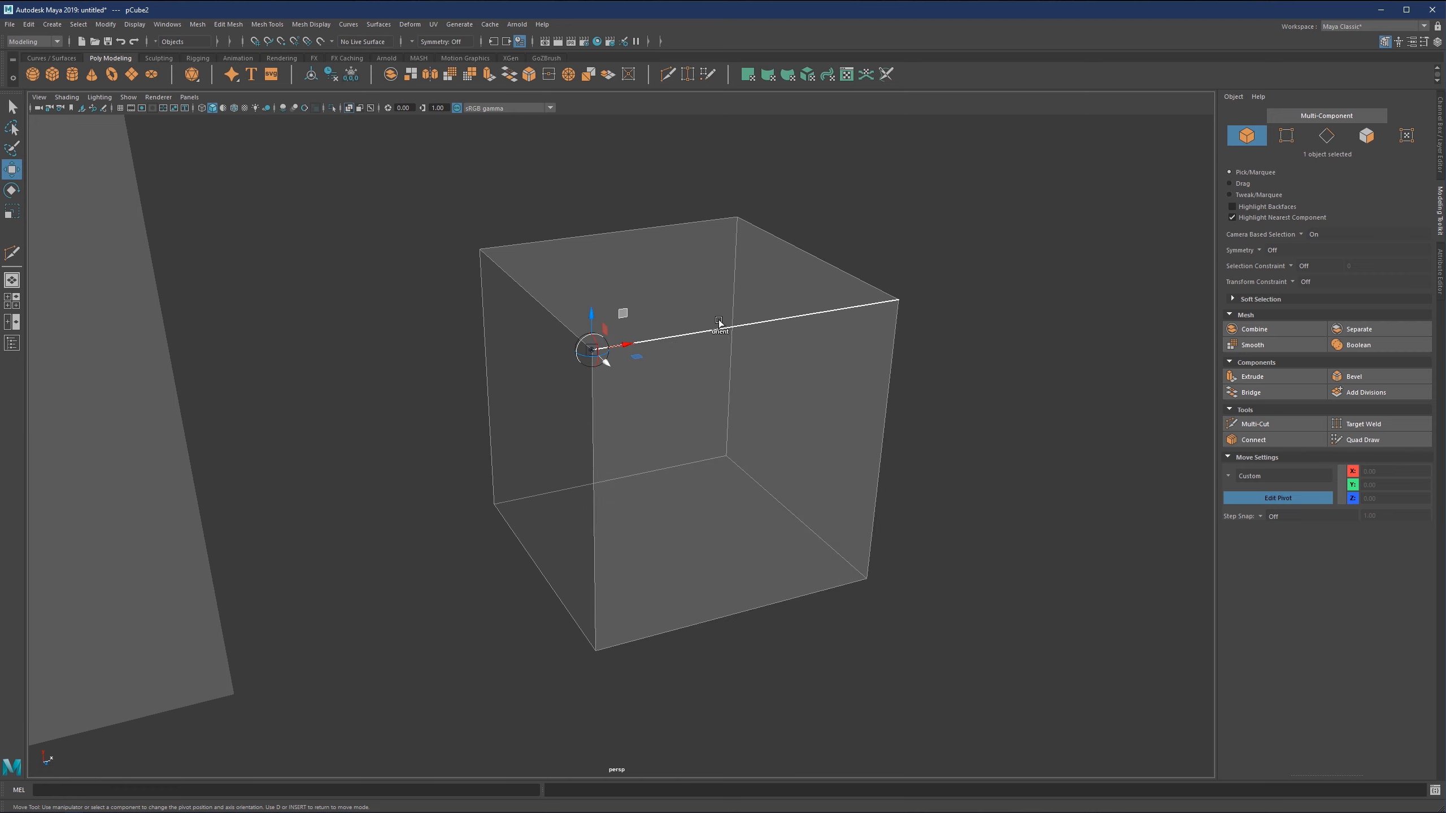
left_click(716, 345)
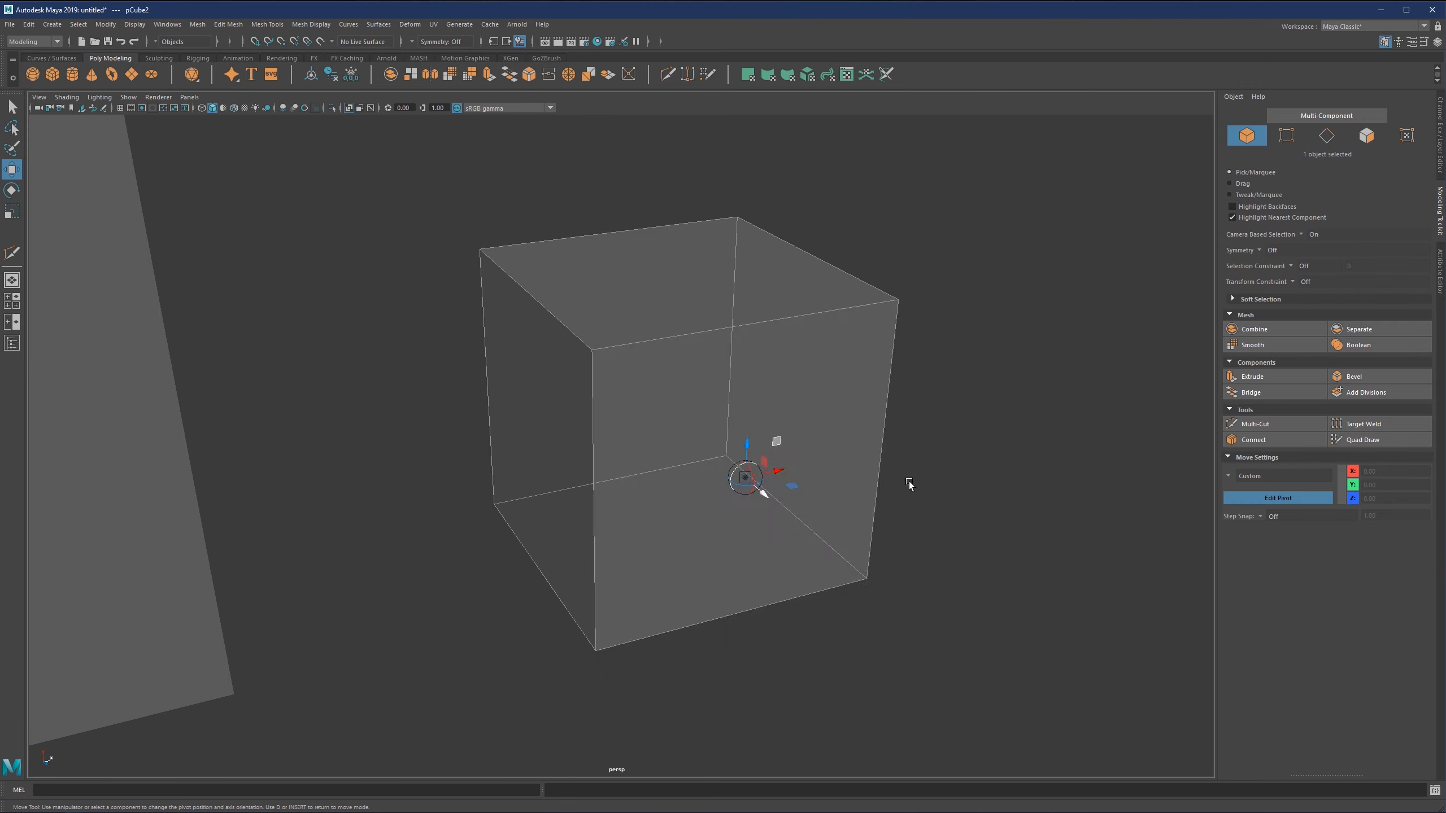
right_click_drag(758, 431, 688, 416, "alt")
middle_click_drag(687, 416, 655, 435, "alt")
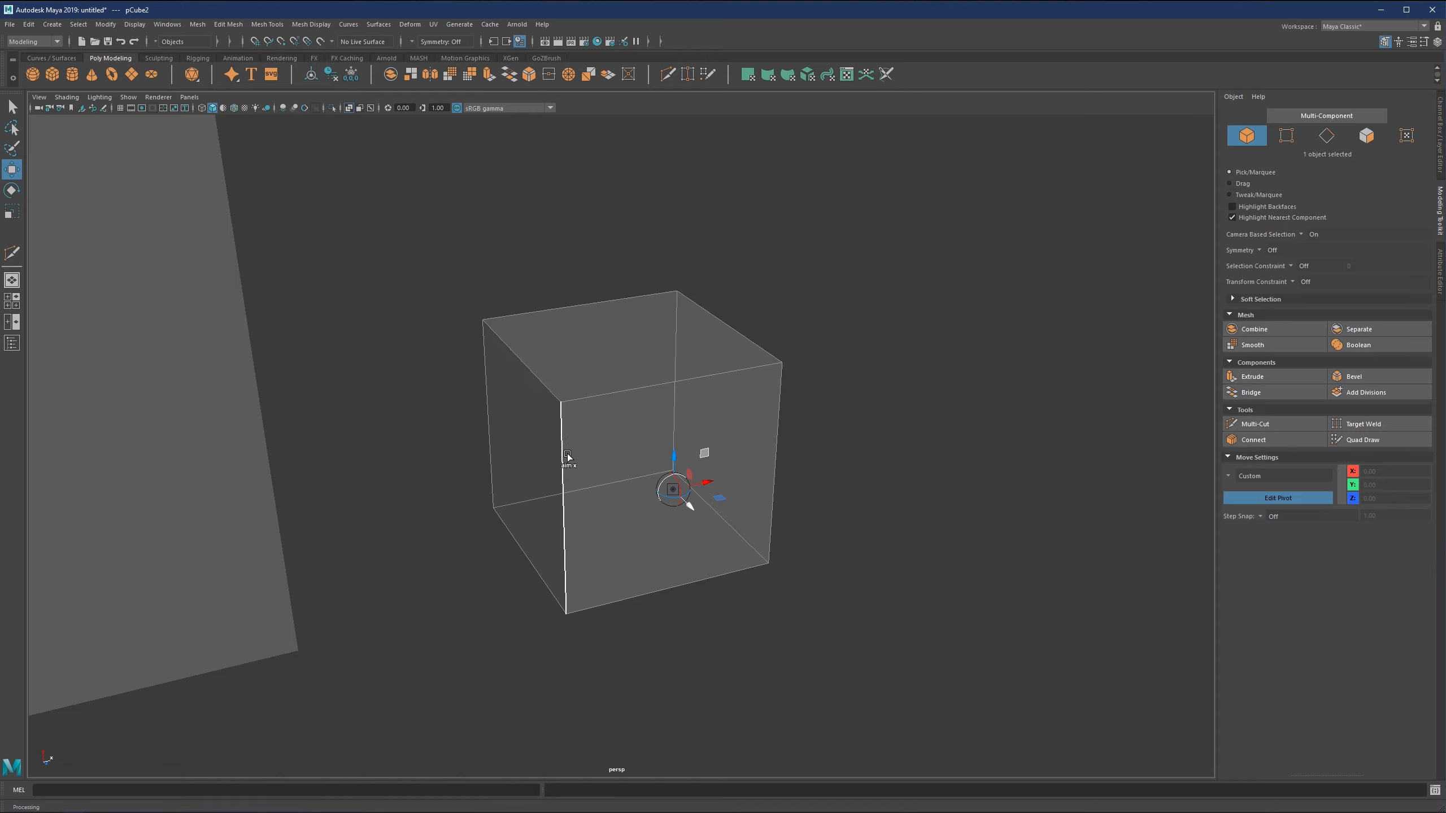
Reorient the pivot axes without moving the pivot, using the near vertical edge, the upper front edge, and the side face toward the large cube.
left_click(563, 471)
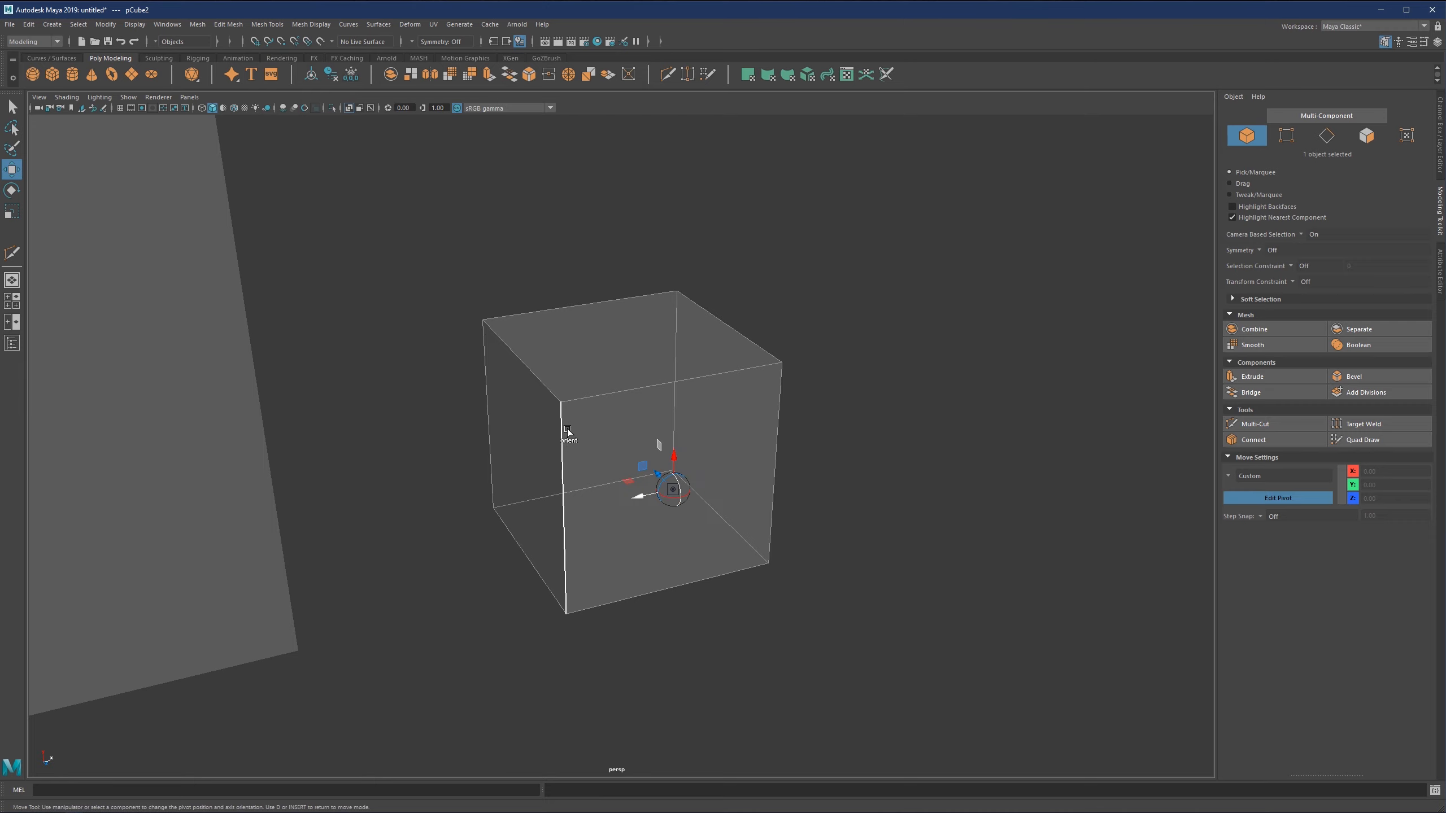
left_click(585, 386, "ctrl+shift")
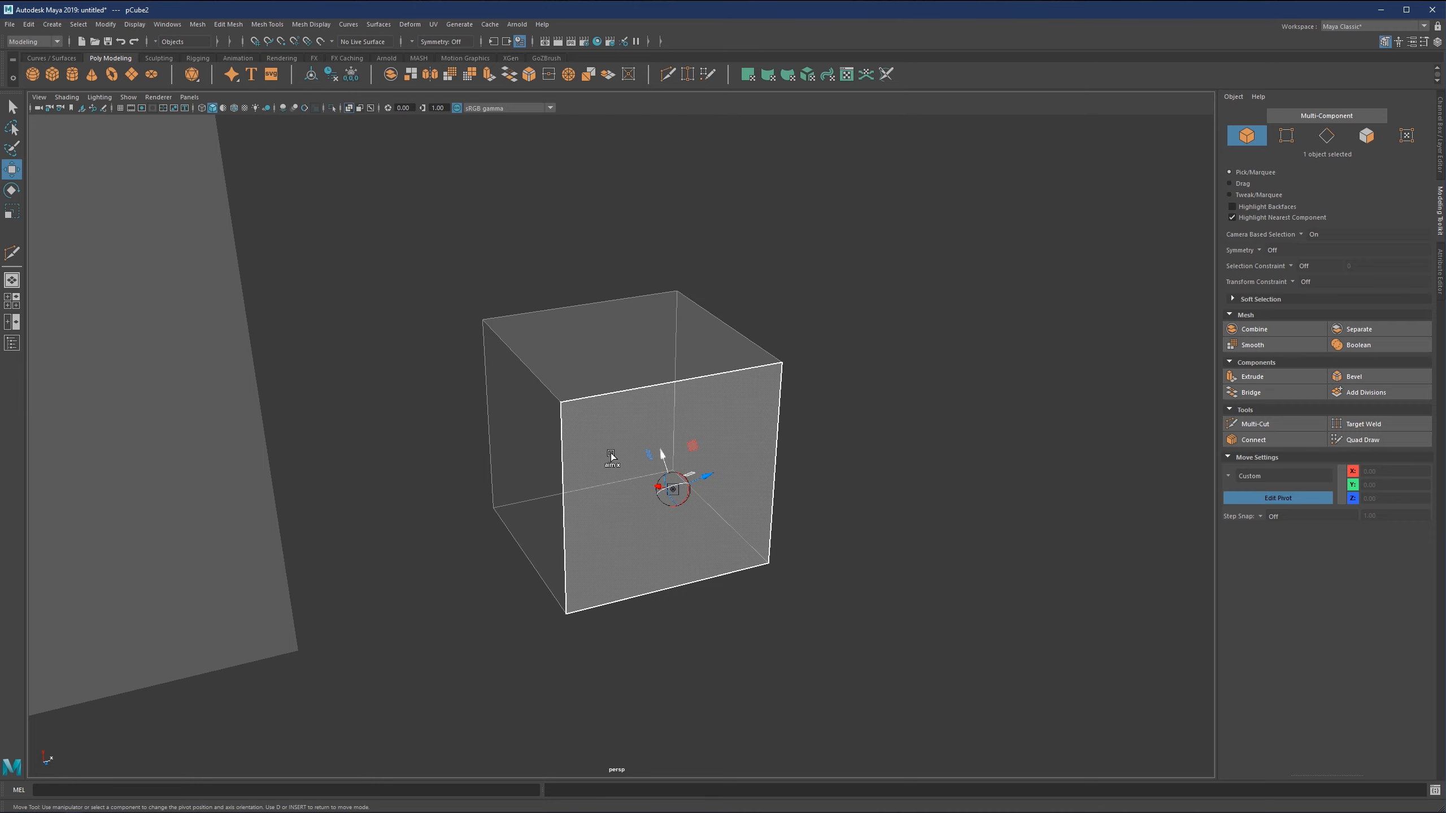
left_click(554, 436, "ctrl+shift")
scroll(668, 579, "up", 2)
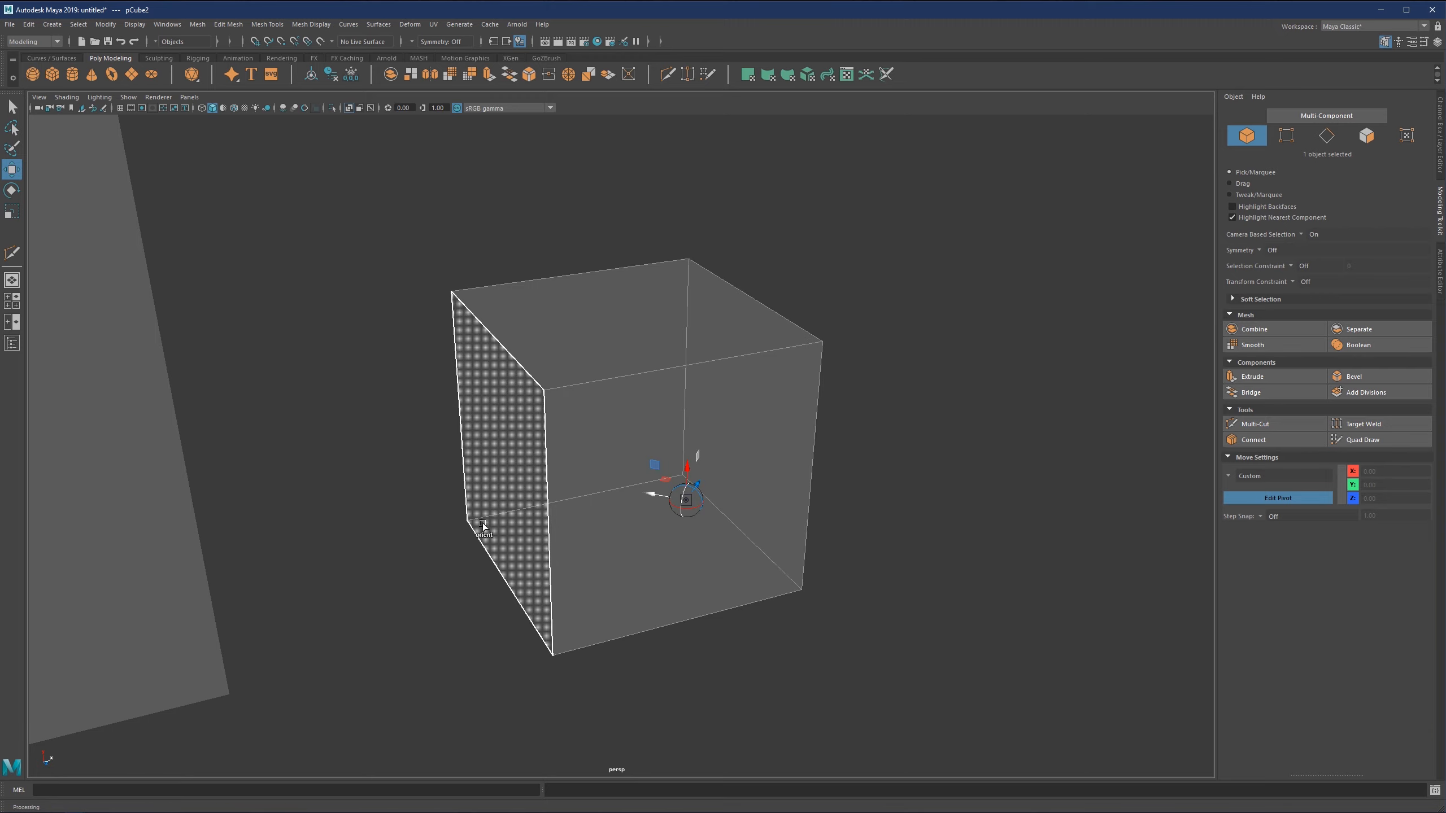
left_click(511, 489, "ctrl")
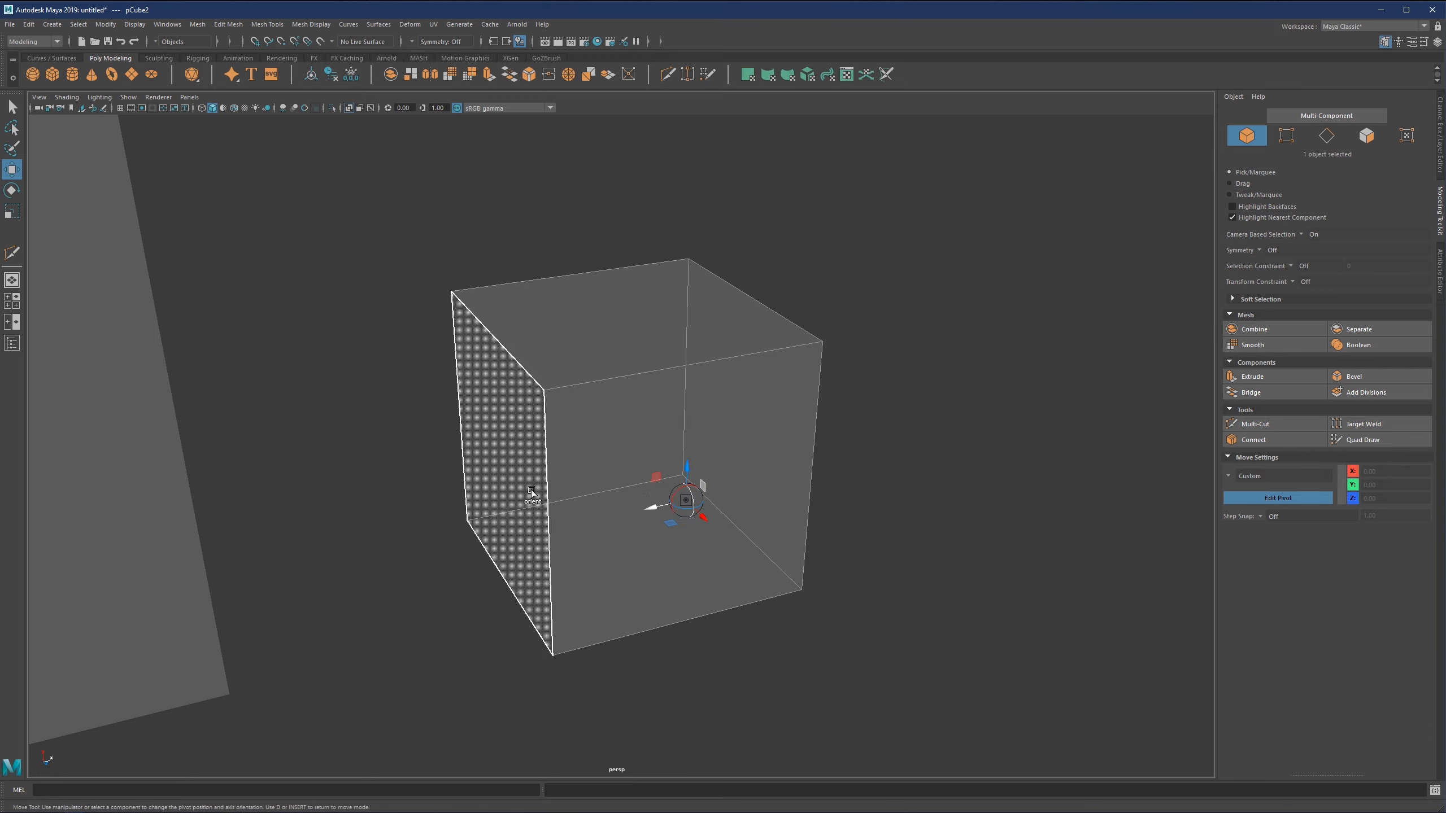
Snap the pivot back onto the small cube's rear lower corner vertex facing the large cube and leave pivot editing.
left_click(467, 522)
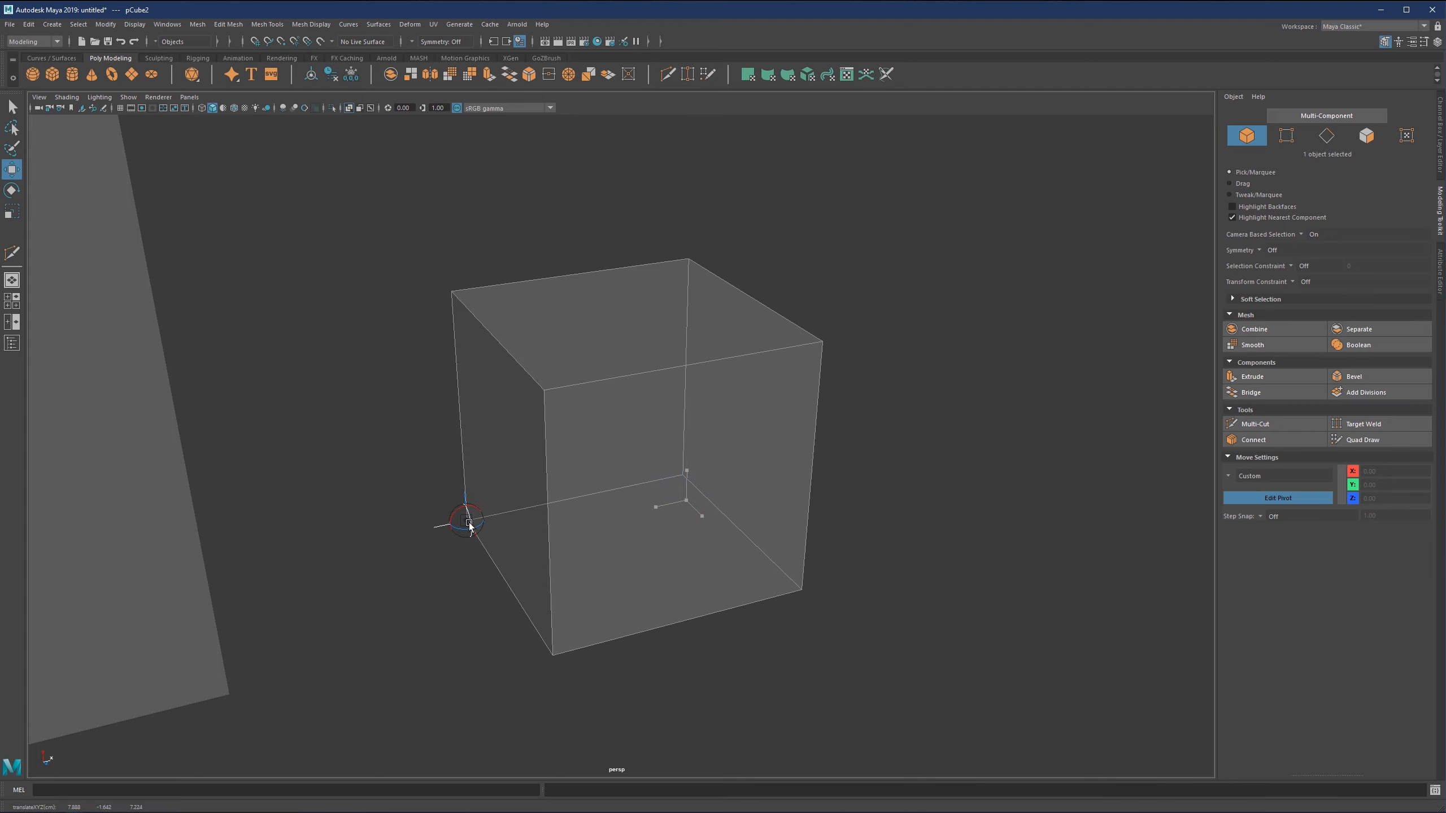
left_click_drag(469, 525, 468, 522)
key("v")
scroll(455, 517, "down", 1)
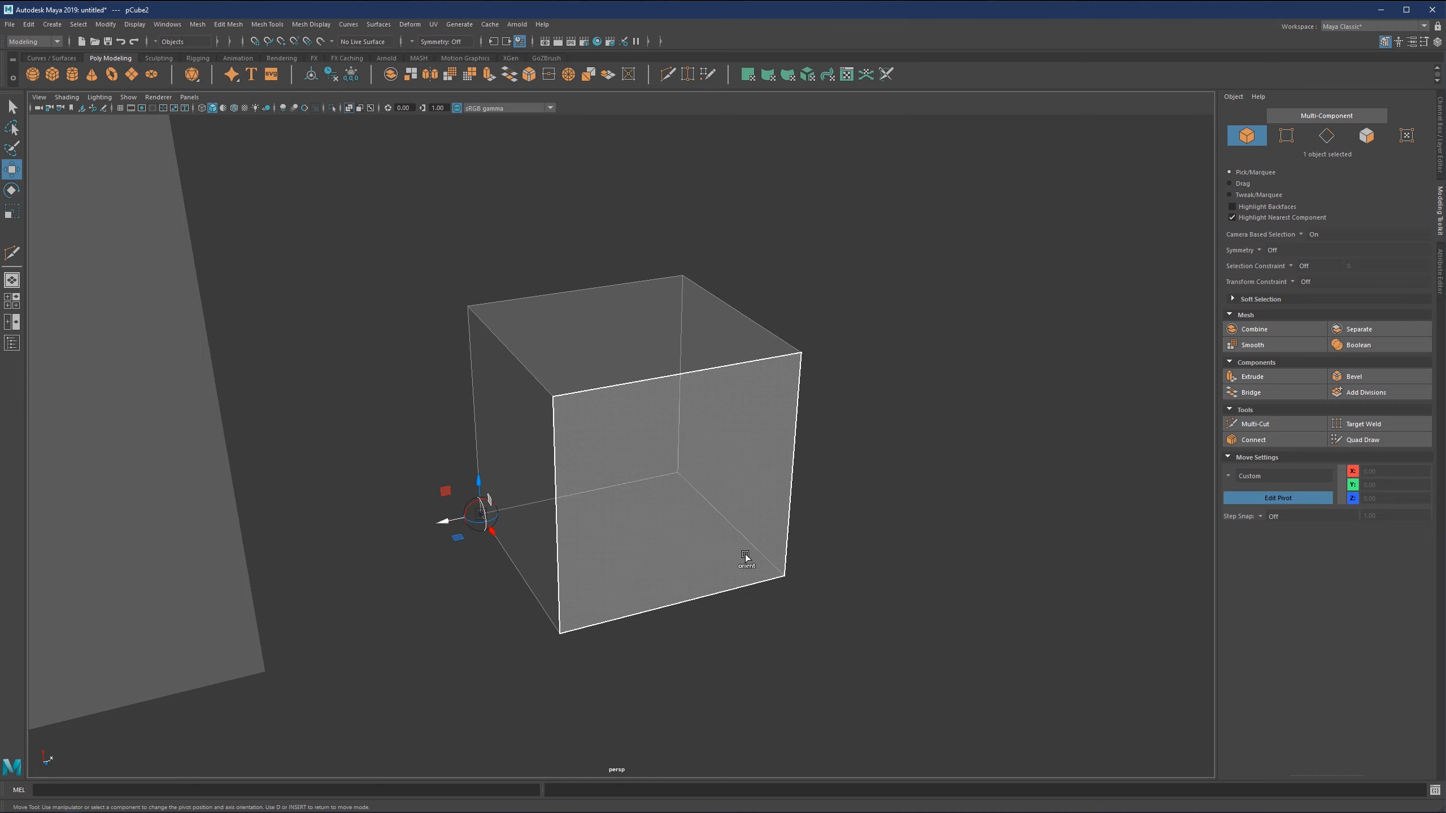
key("d")
Move the small cube along its custom X axis slightly away from the large cube, to about X -9.09.
scroll(740, 501, "down", 3)
left_click_drag(728, 479, 878, 420, "alt")
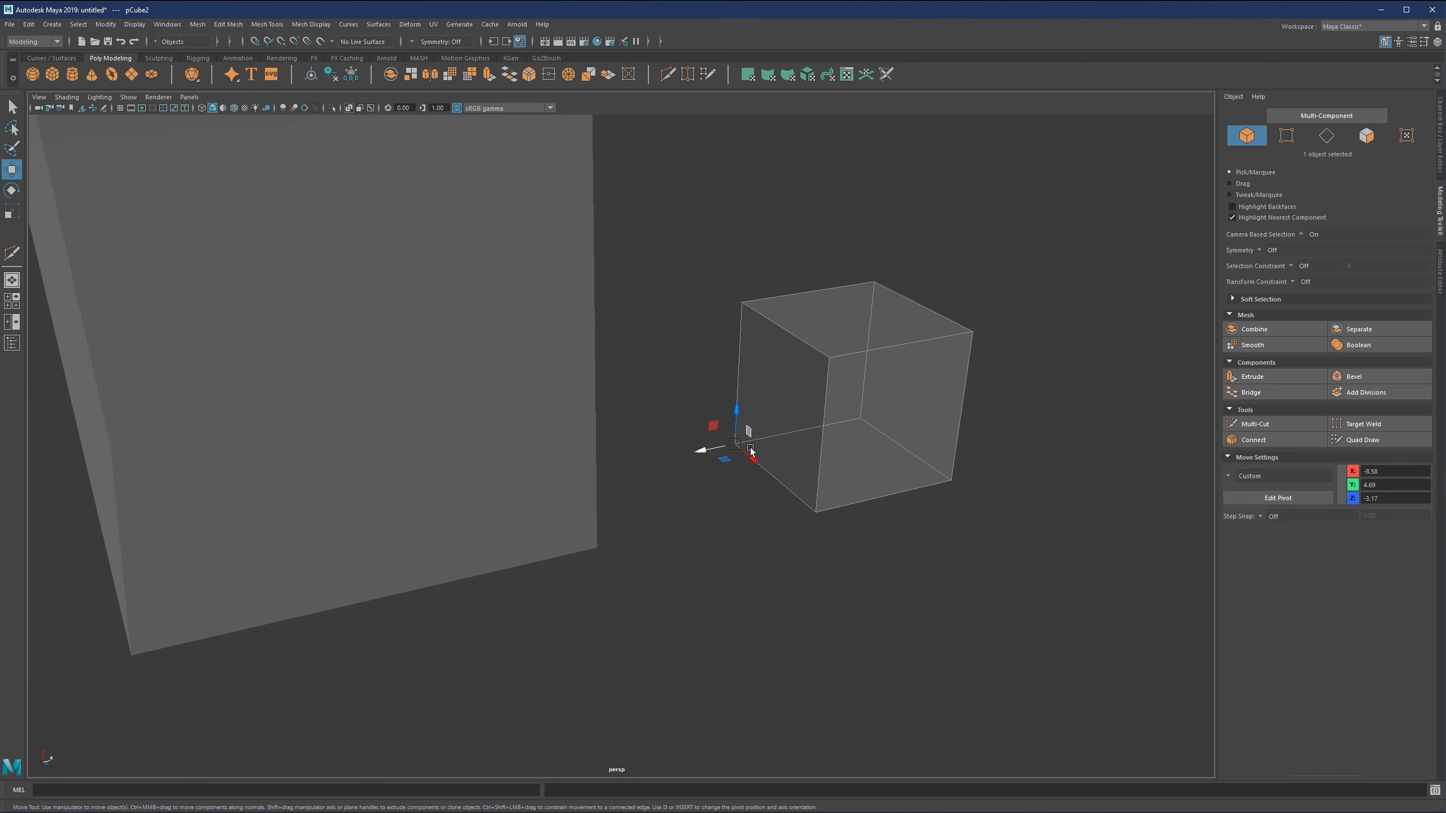
left_click_drag(708, 449, 732, 429)
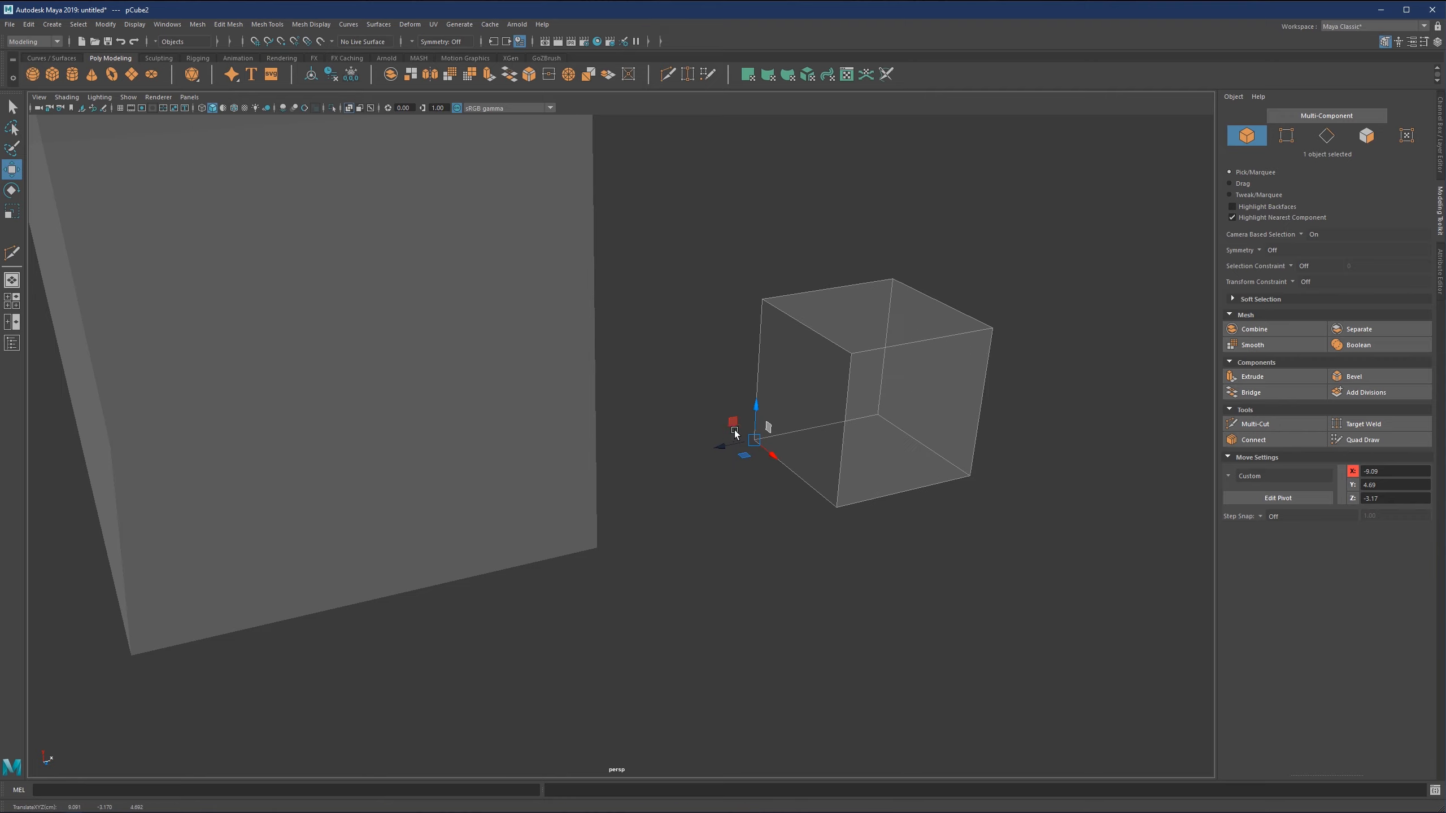
right_click_drag(732, 428, 786, 446, "alt")
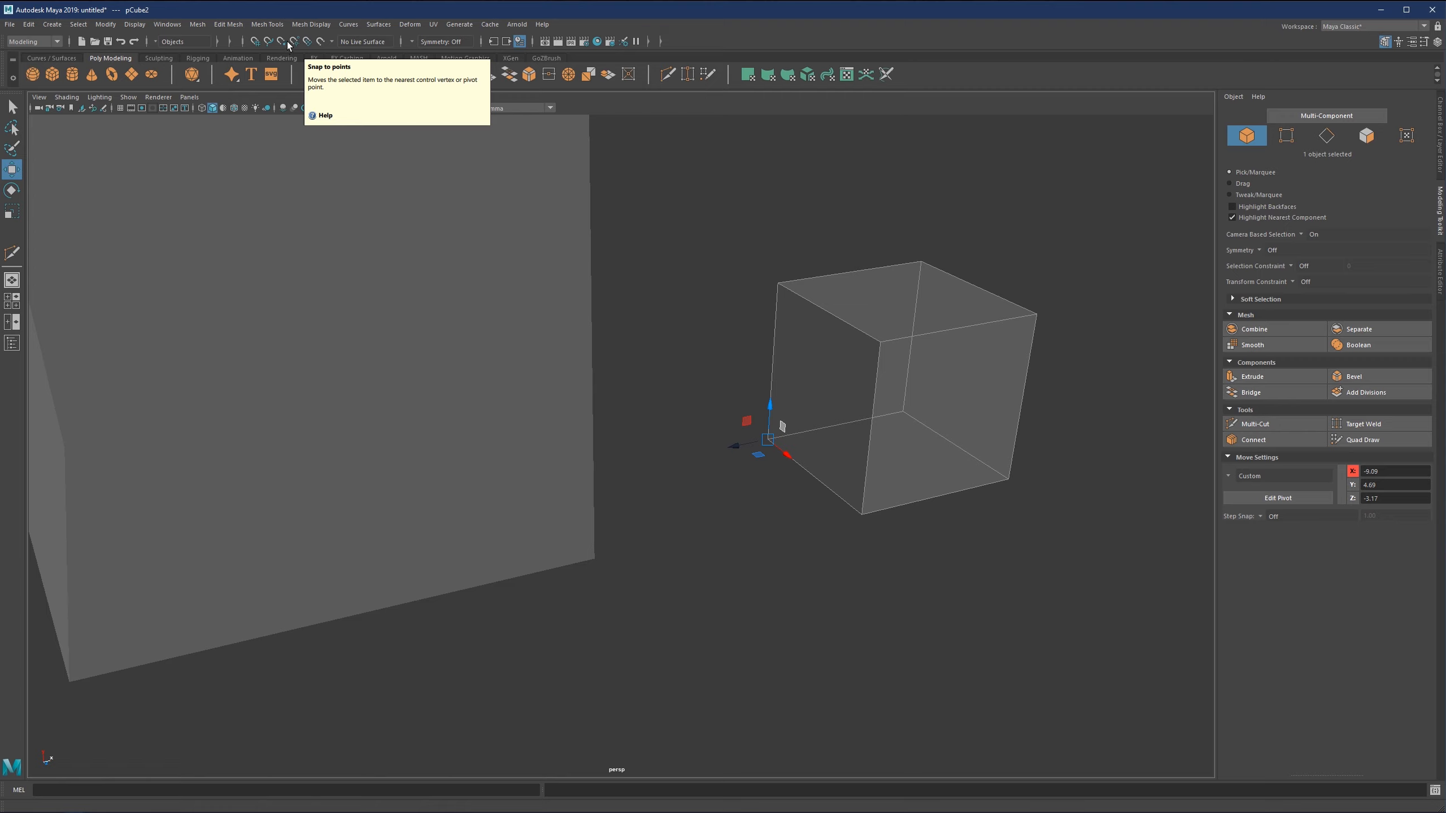
Turn on point snapping and snap the small cube by its pivot corner onto the large cube's nearest lower corner vertex.
left_click(287, 43)
left_click_drag(769, 440, 585, 416)
scroll(642, 436, "down", 5)
Select the large cube and show the viewport grid.
left_click(796, 330)
scroll(628, 452, "down", 2)
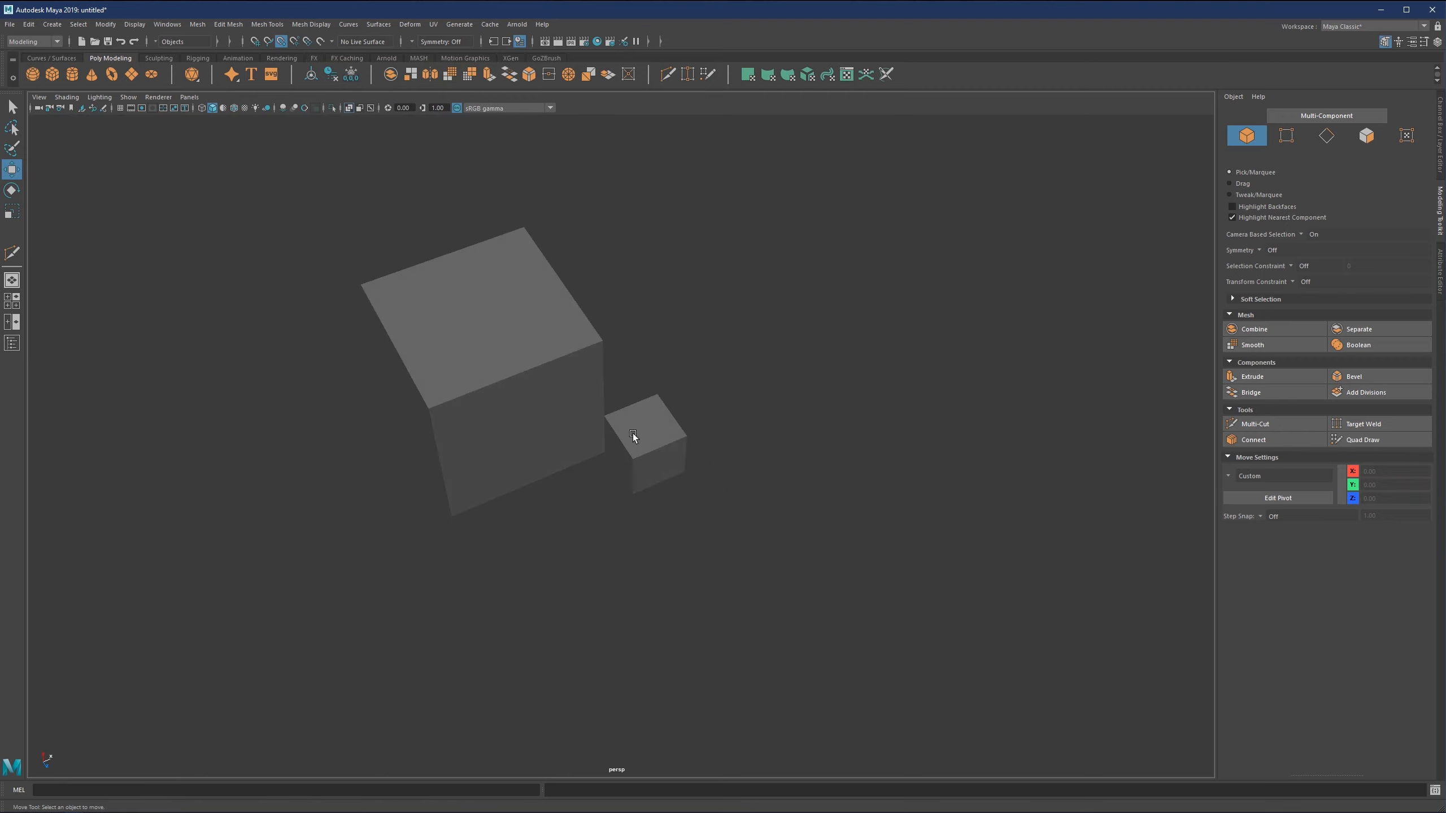
left_click(551, 424)
scroll(624, 402, "up", 5)
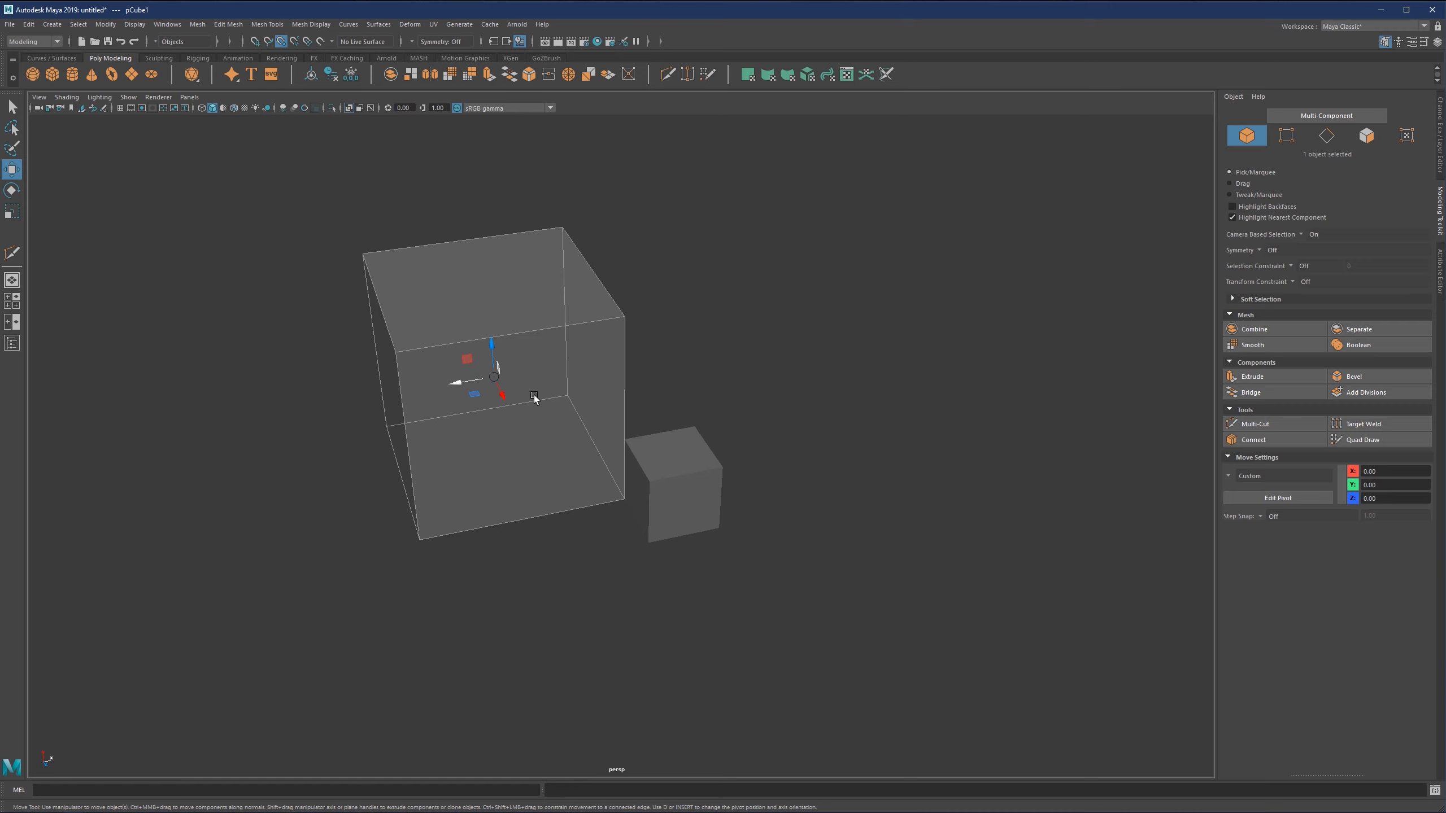
left_click(119, 108)
Move the large cube along X away from the small cube and off the grid, to Translate X about -16.62.
left_click_drag(427, 359, 319, 420, "alt")
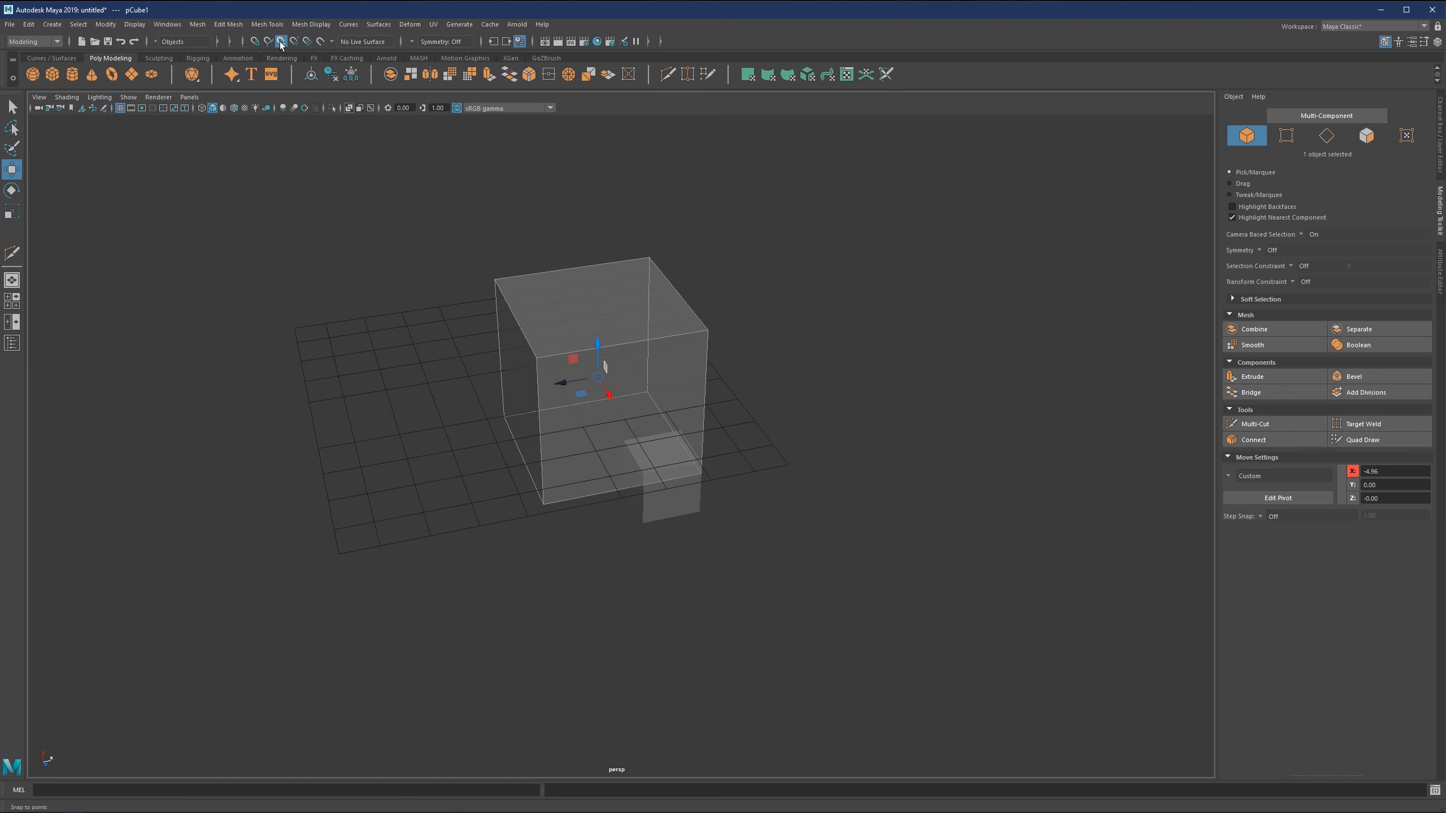
left_click_drag(558, 374, 193, 402)
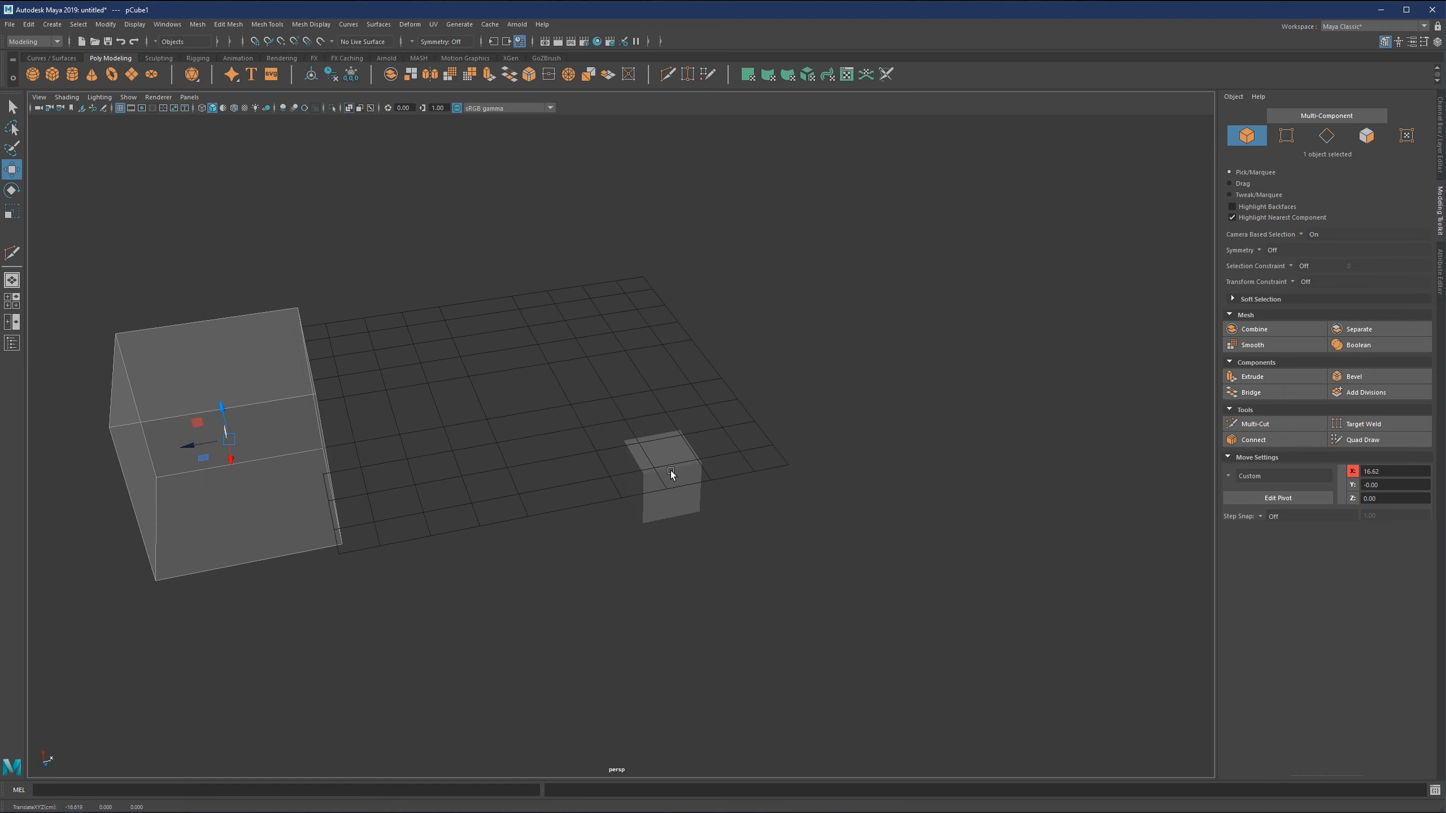
left_click(671, 472)
middle_click_drag(648, 444, 729, 448, "alt")
left_click(367, 442)
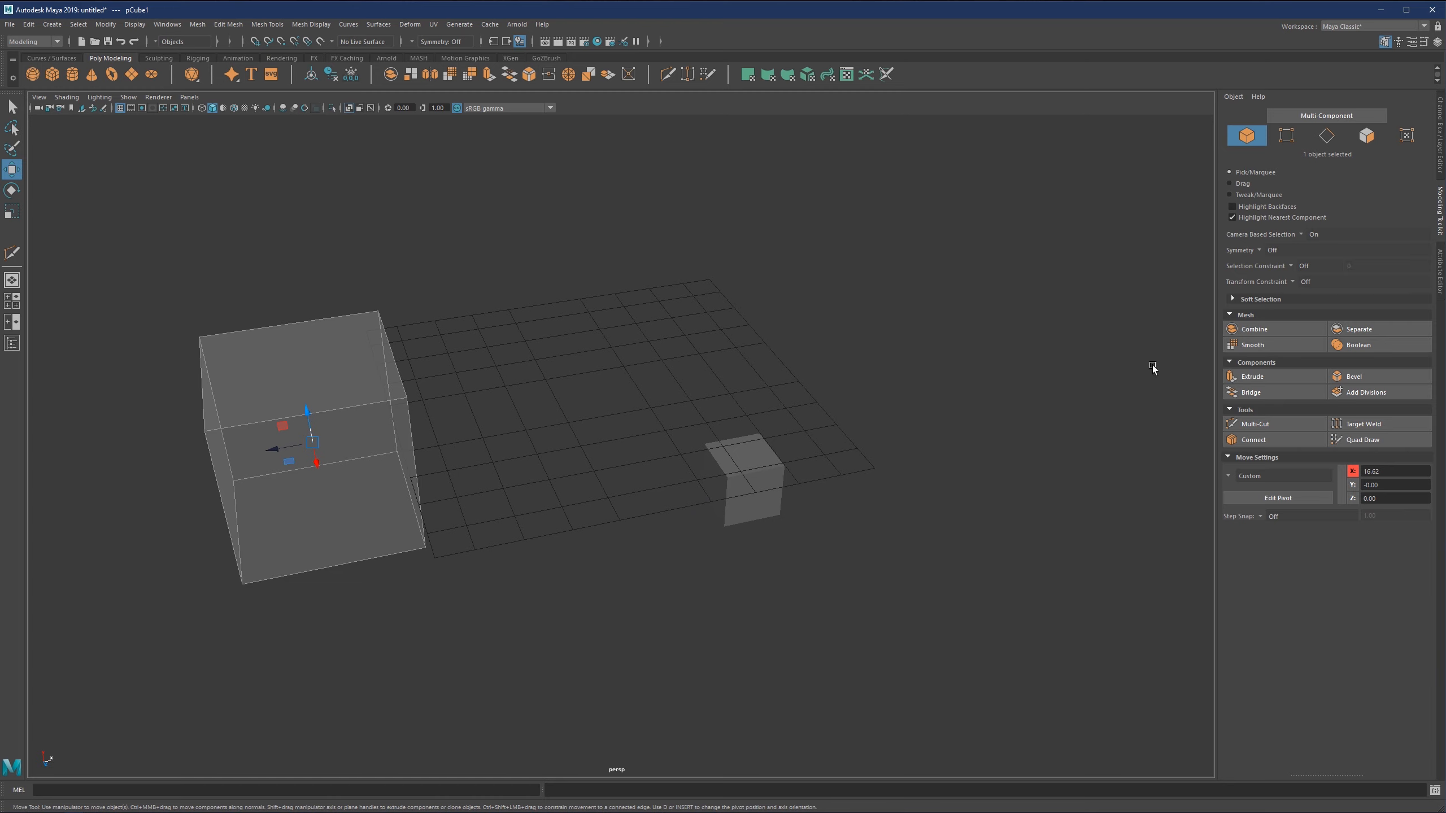
Show the large cube's channel attributes and set its Translate X to 0.
left_click(1441, 112)
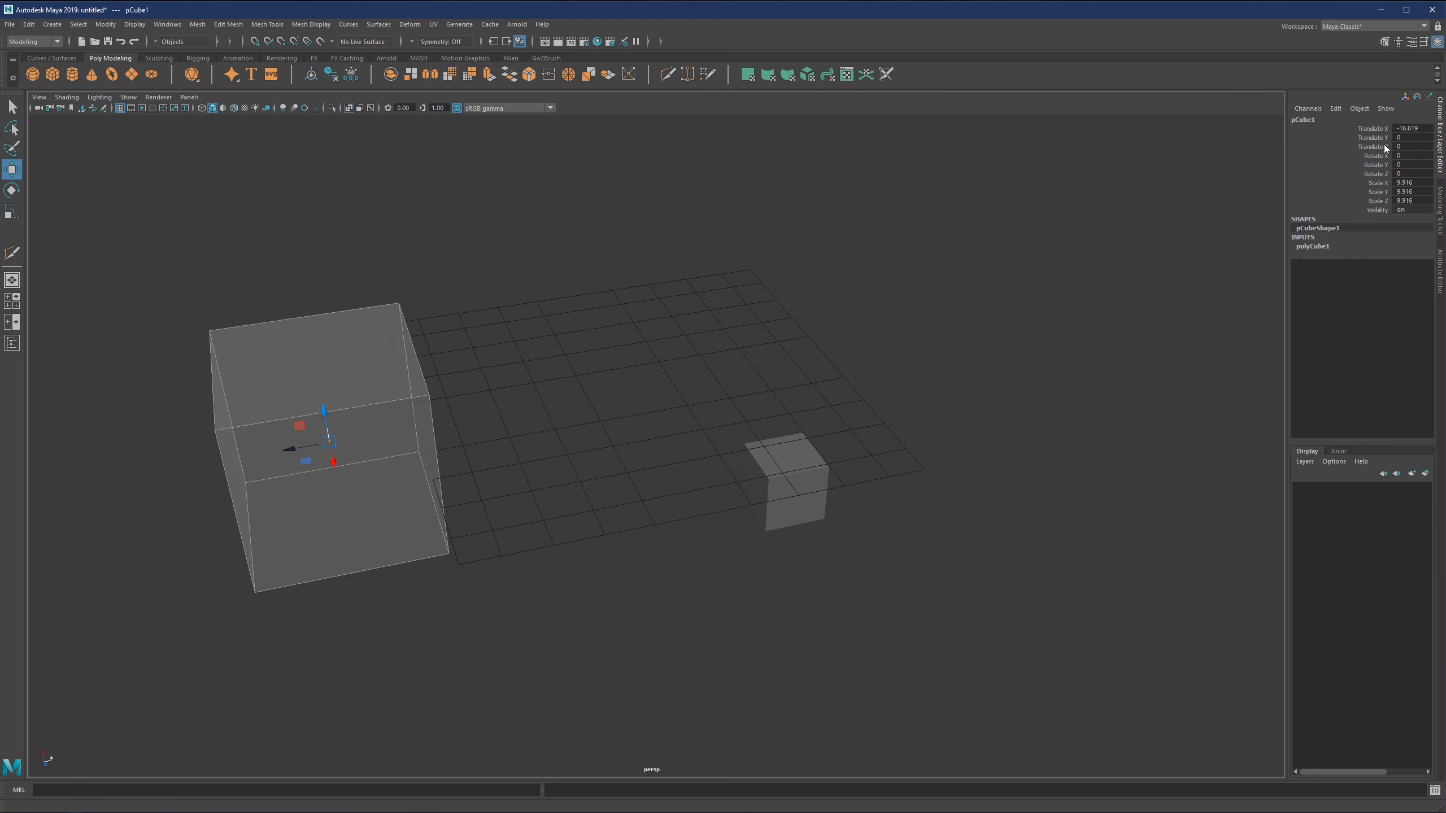
left_click(1420, 128)
type("0")
key("Return")
scroll(595, 331, "up", 4)
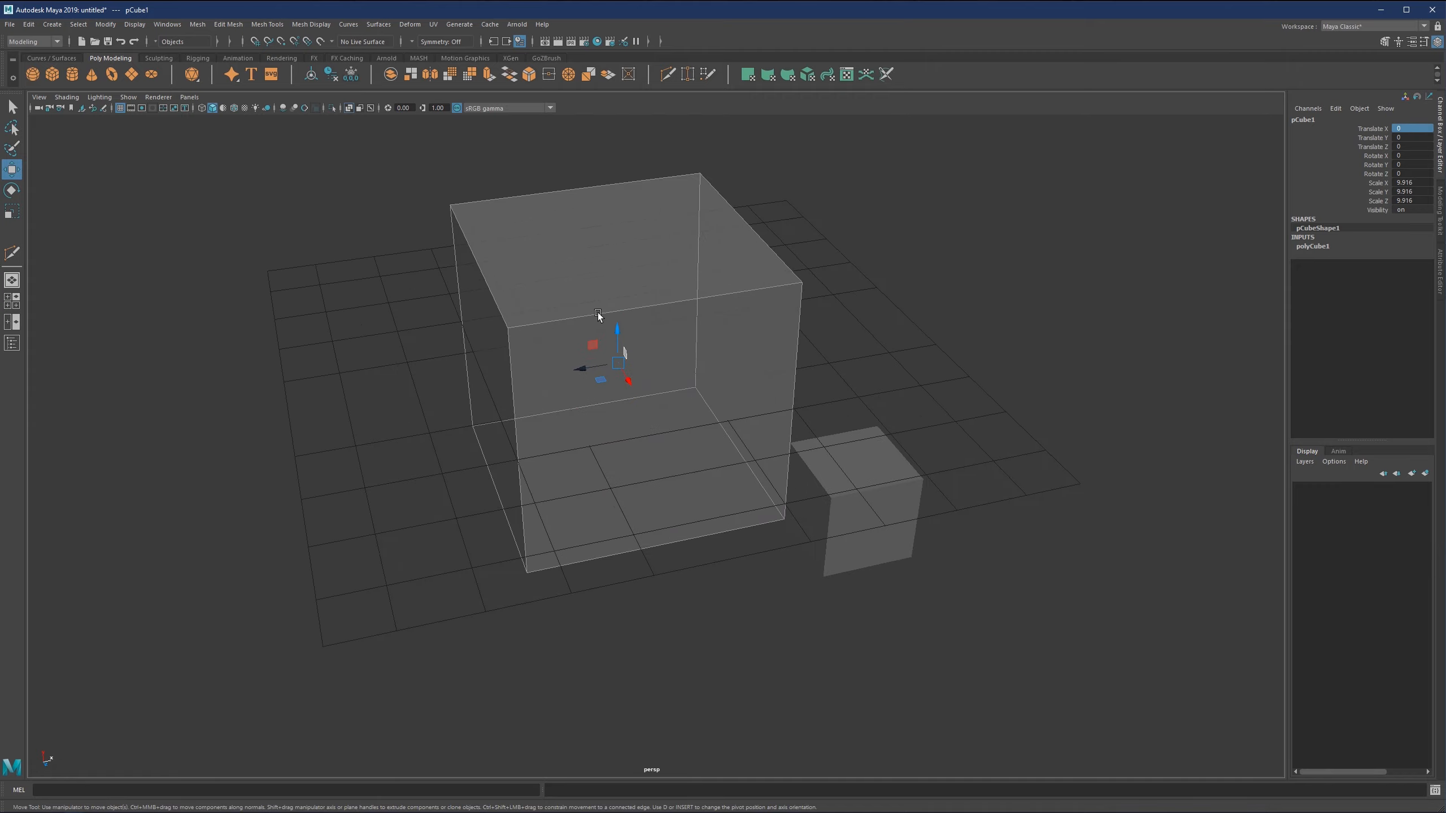
Open the grid options, apply the grid settings with the axes displayed, and close the dialog.
left_click_drag(592, 341, 611, 393, "alt")
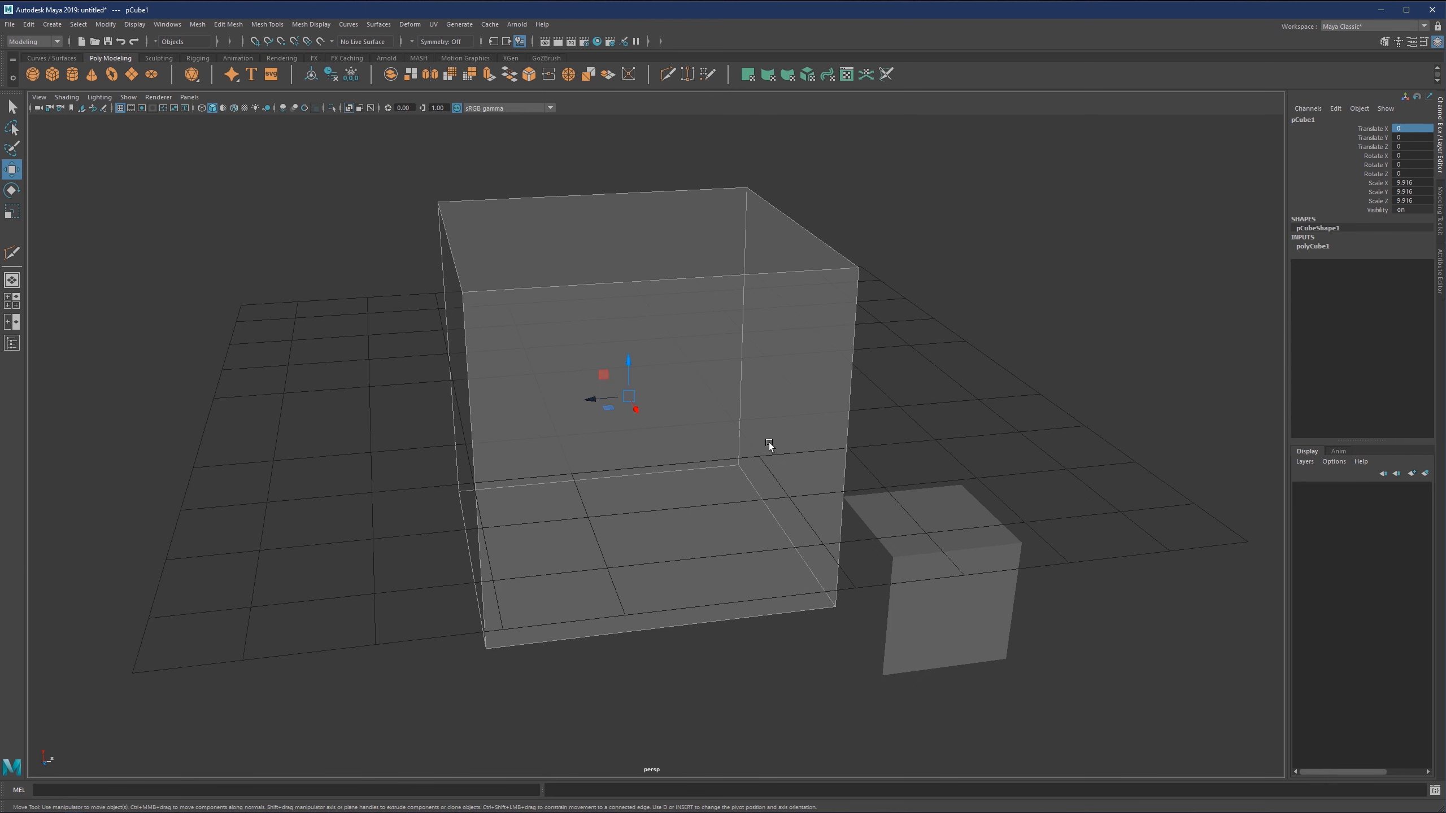
left_click(175, 26)
mouse_move(136, 26)
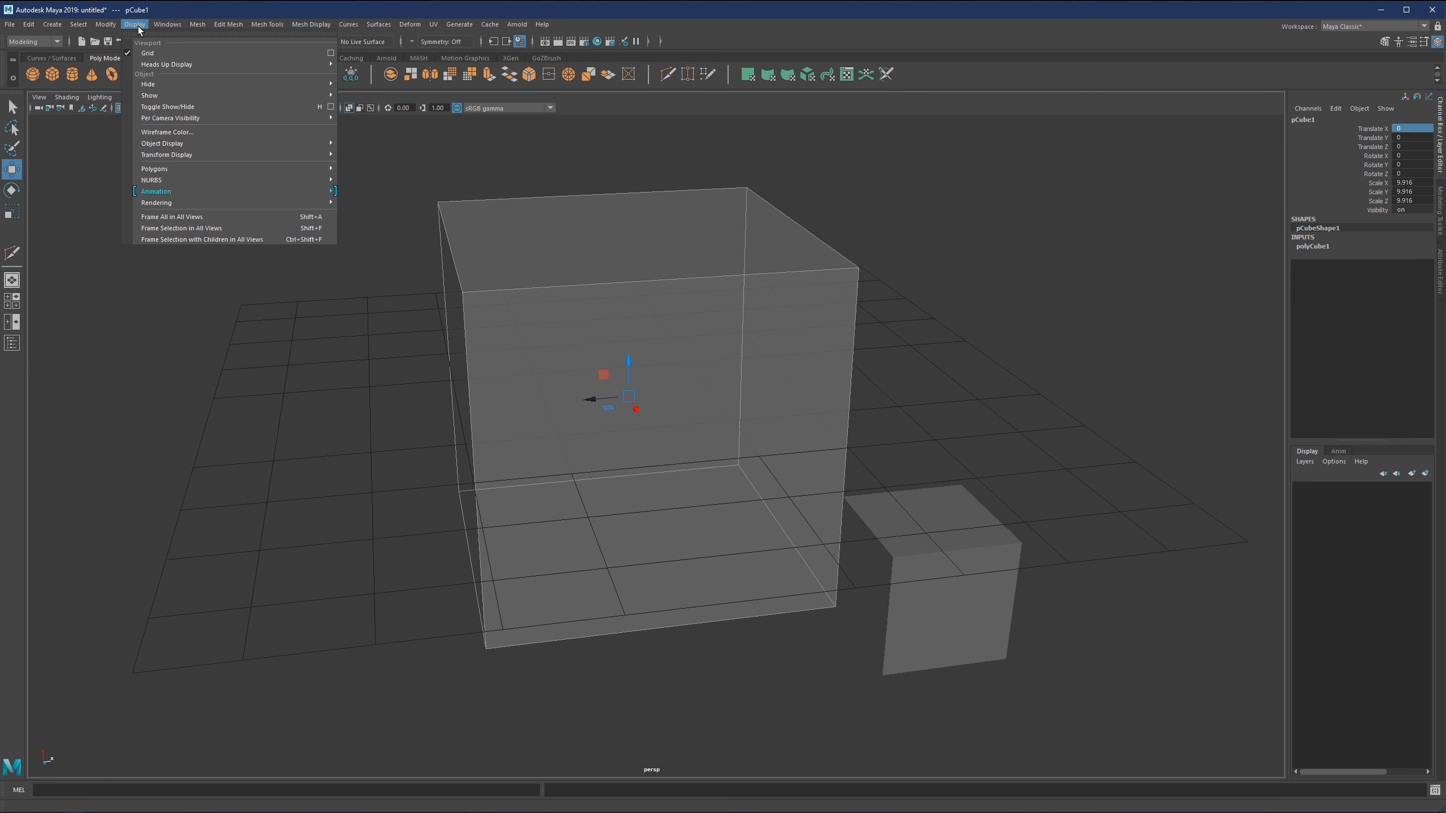
left_click(331, 52)
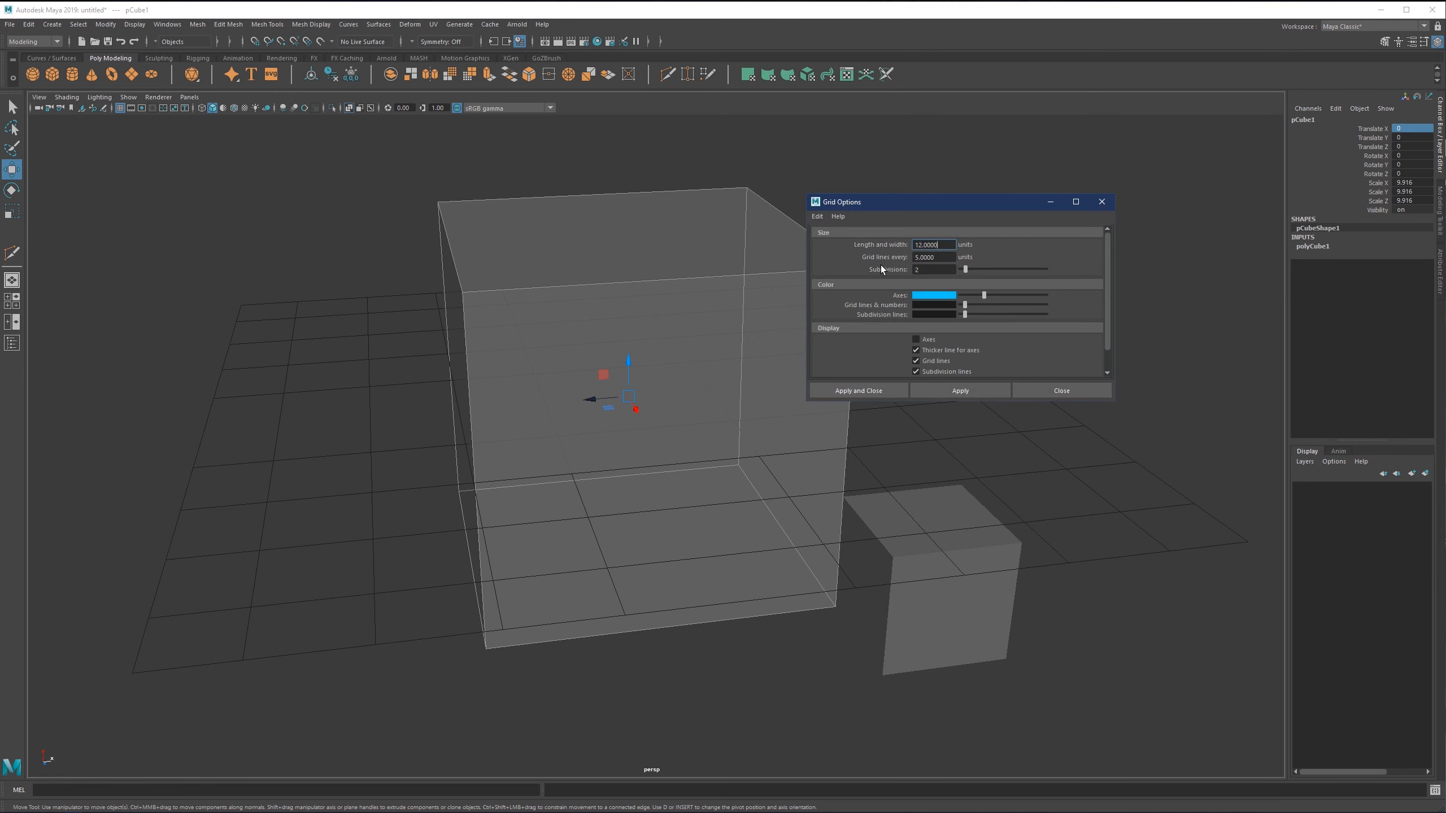
left_click(962, 391)
left_click(1070, 391)
Move the large cube along X off the grid, to Translate X about -13.79.
left_click_drag(626, 394, 594, 298, "alt")
scroll(620, 320, "up", 2)
scroll(595, 301, "down", 5)
middle_click_drag(606, 377, 573, 349, "alt")
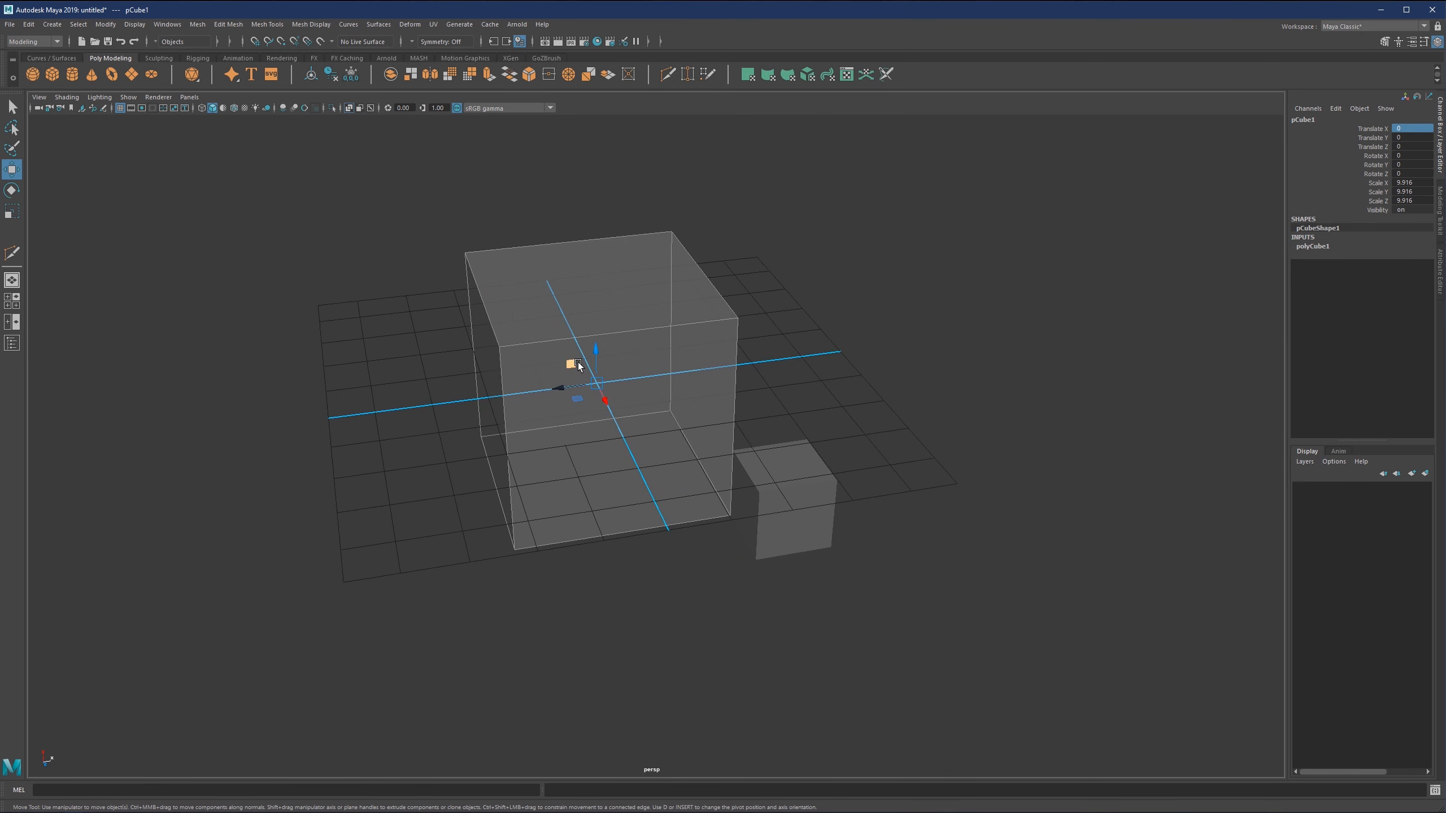
left_click_drag(576, 383, 257, 397)
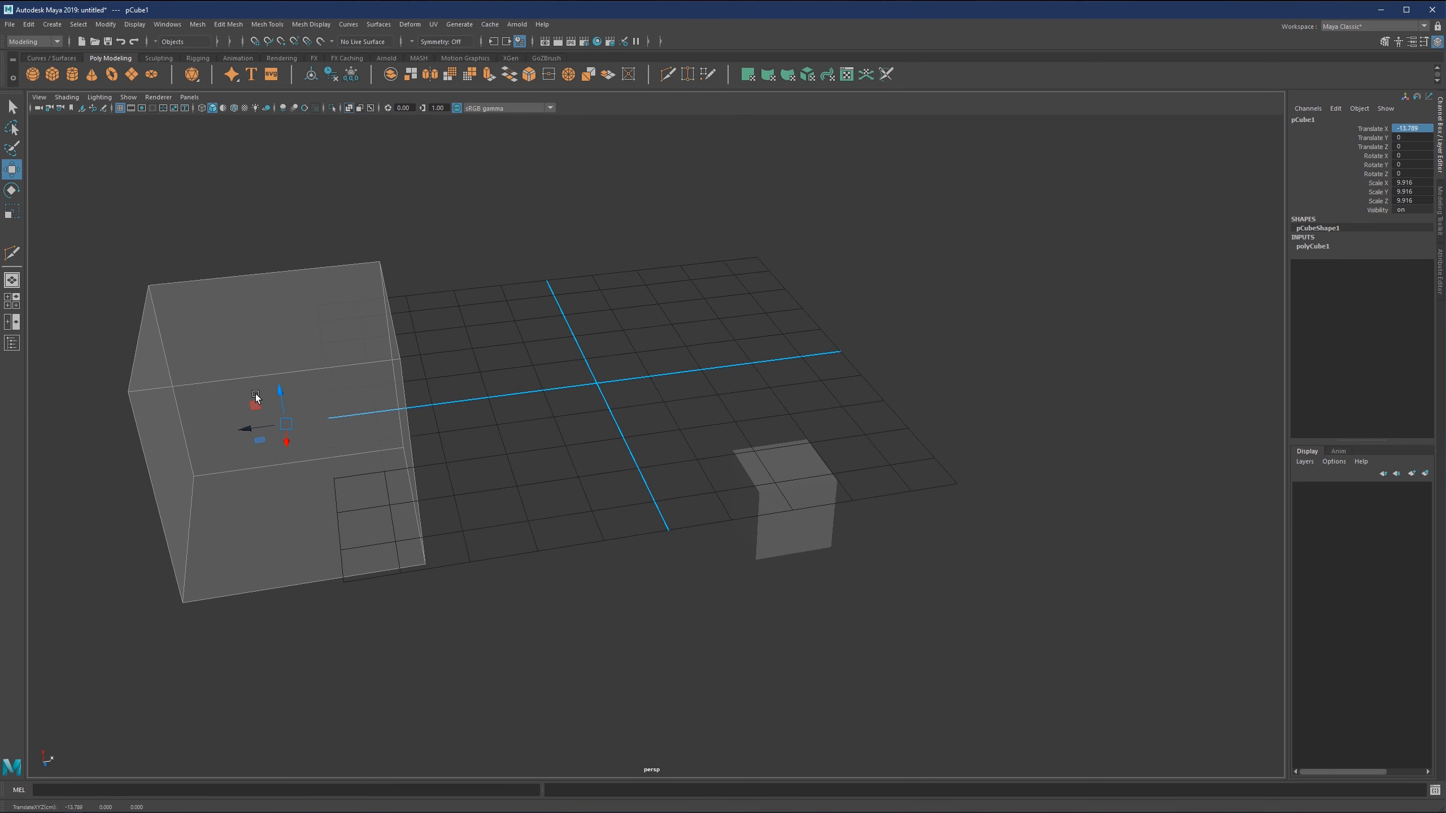
Select the small cube and raise it vertically above the grid, to Translate Y about 5.9.
left_click(837, 496)
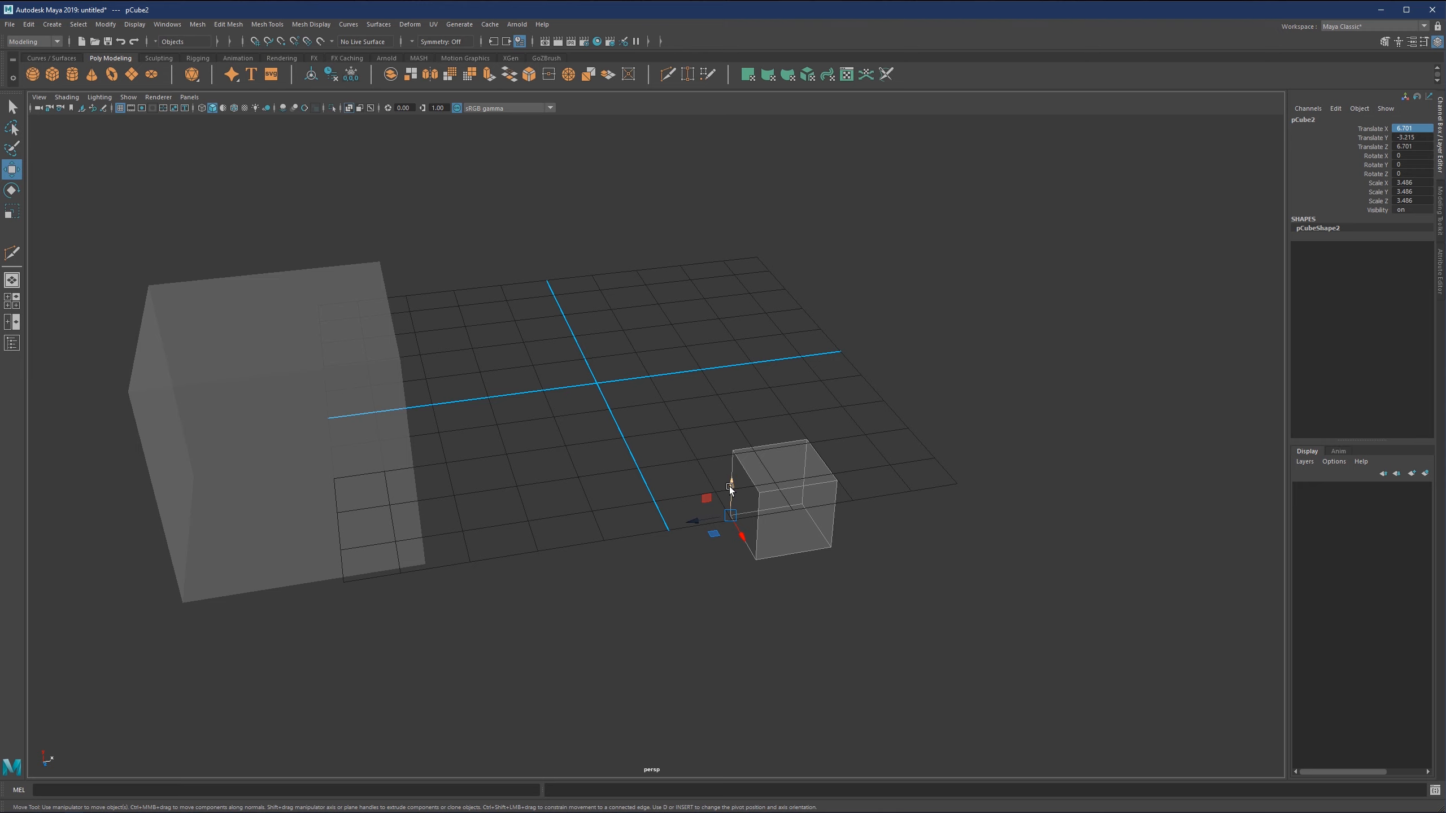
left_click_drag(731, 482, 738, 308)
middle_click_drag(725, 353, 730, 382, "alt")
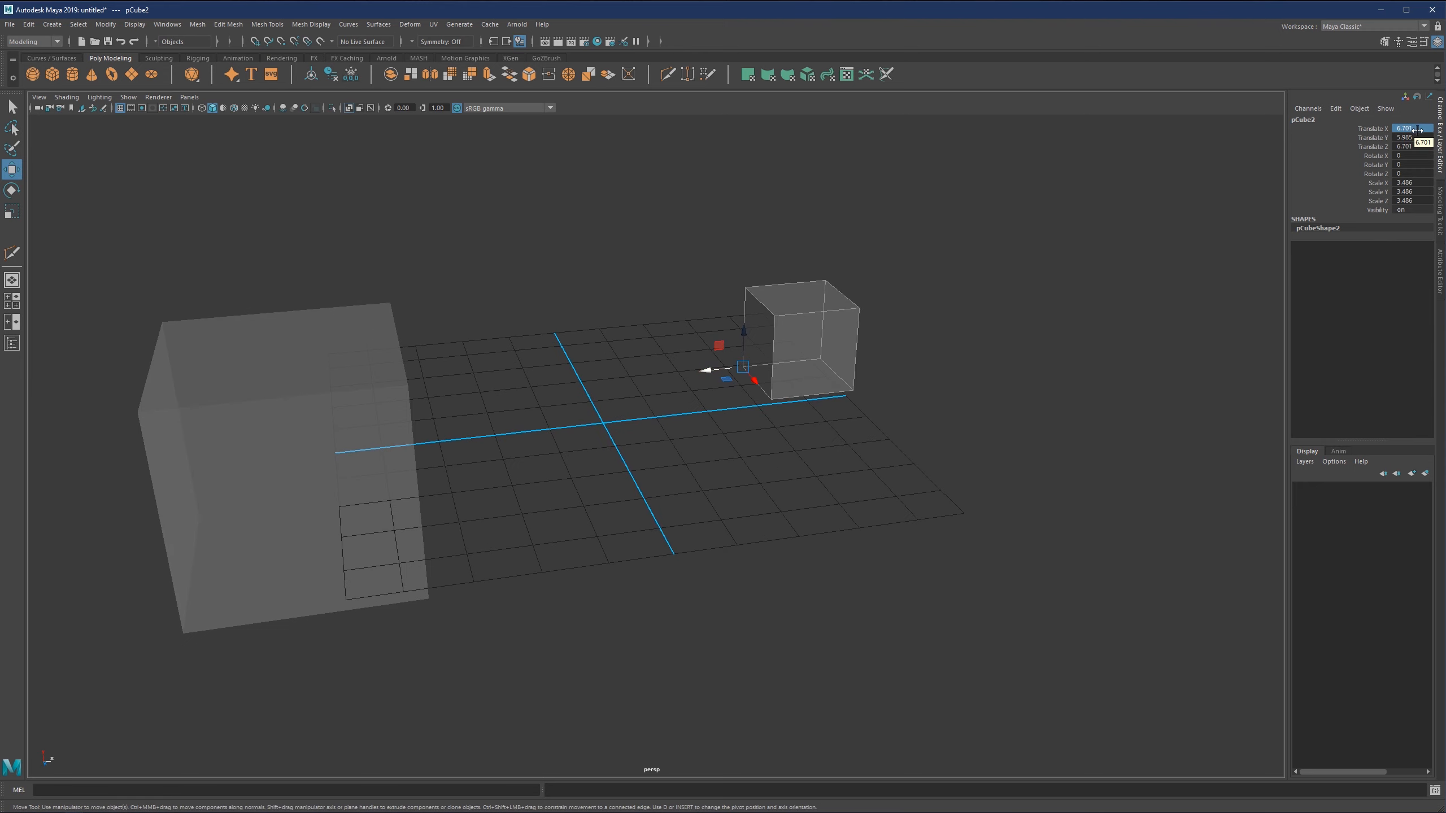
Set the small cube's Translate X, Y and Z to 0.
left_click(1418, 136)
type("0")
left_click(1418, 129)
type("0")
left_click(1415, 147)
type("0")
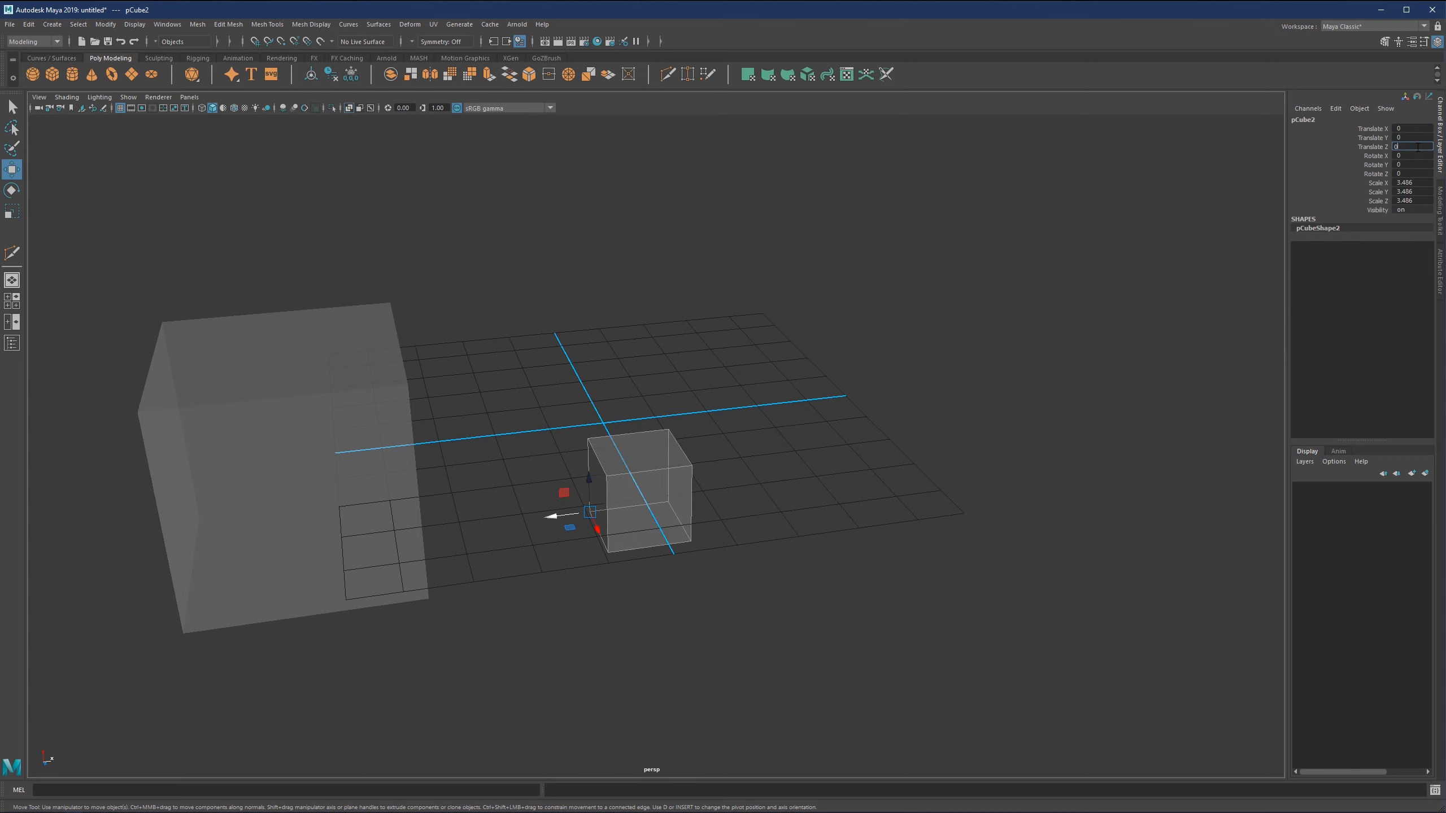
key("Return")
Turn on grid snapping and snap the small cube by its pivot corner onto the grid origin.
left_click_drag(683, 456, 596, 436, "alt")
middle_click_drag(554, 473, 609, 426, "alt")
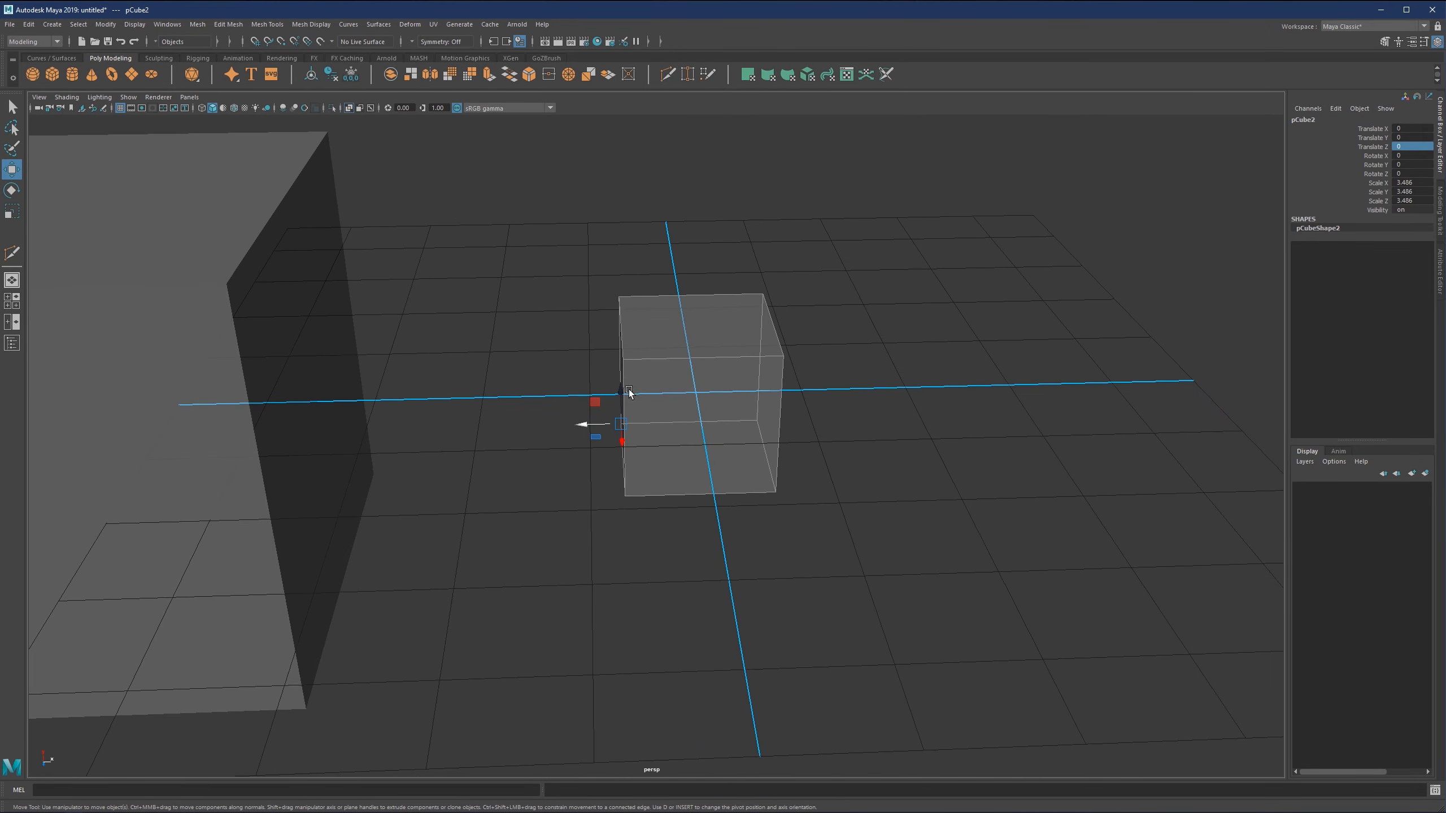
left_click_drag(610, 426, 706, 392)
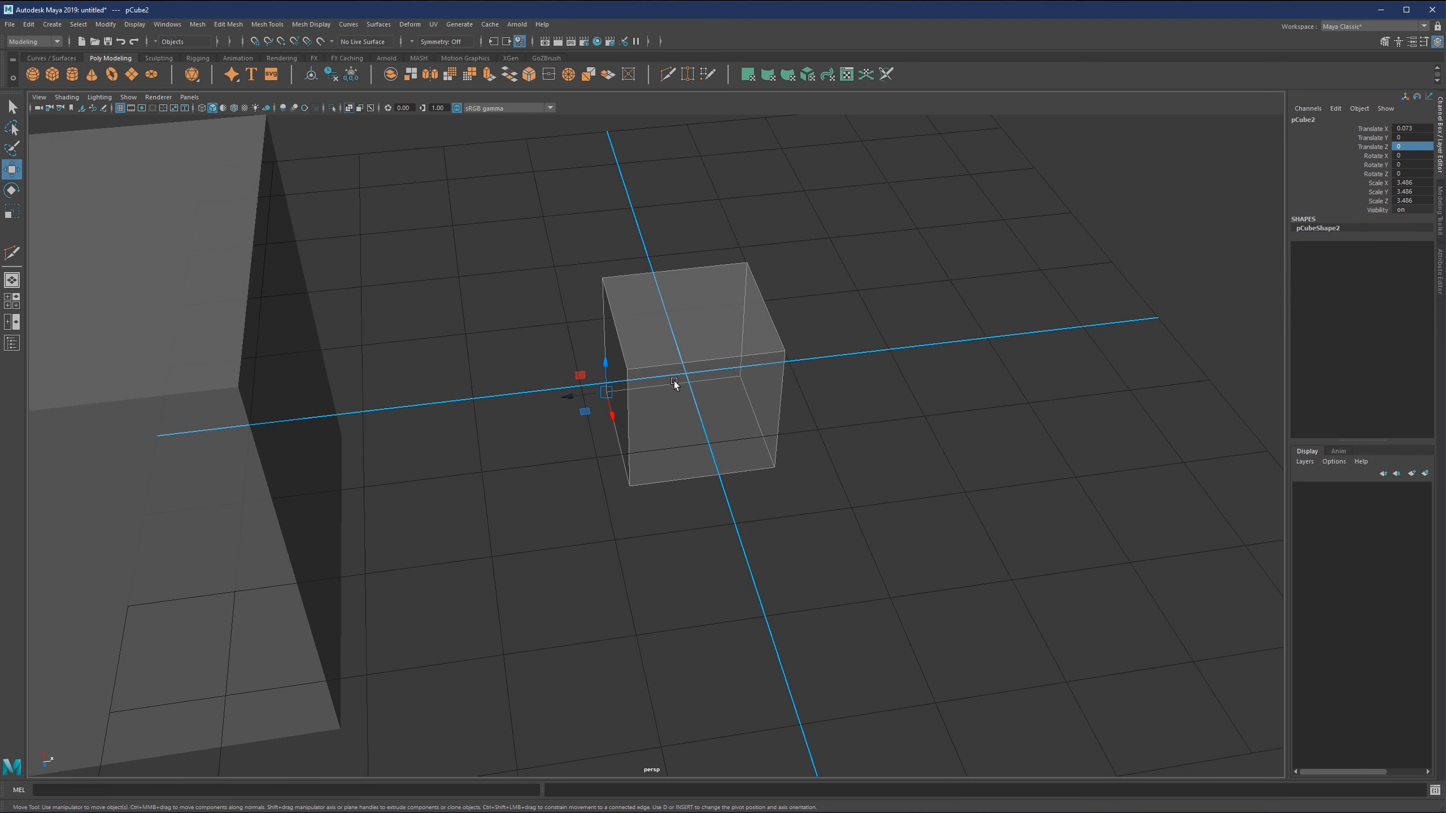
left_click_drag(604, 394, 720, 386)
left_click(255, 43)
scroll(714, 344, "up", 1)
scroll(718, 385, "down", 1)
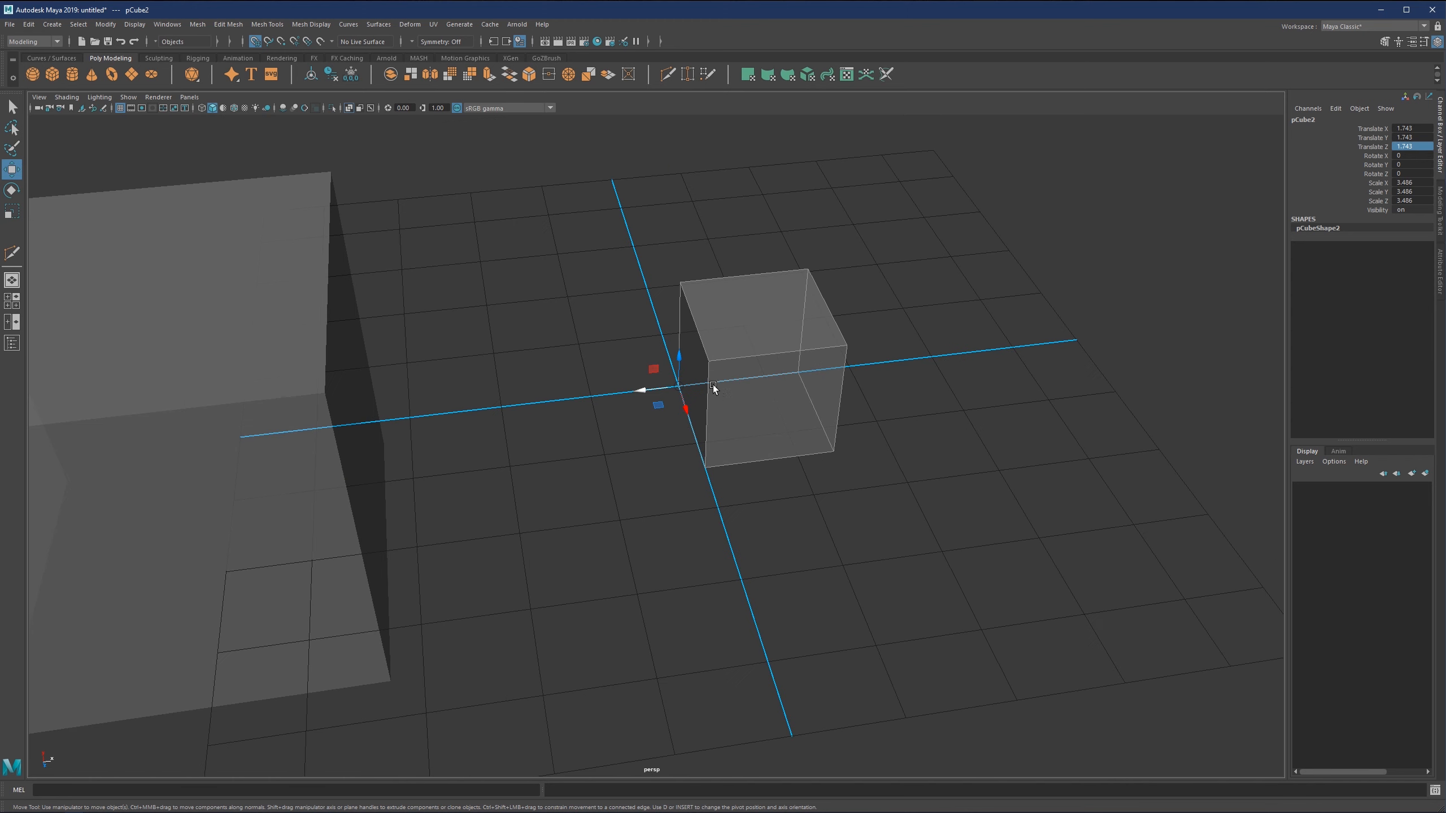
scroll(738, 402, "down", 1)
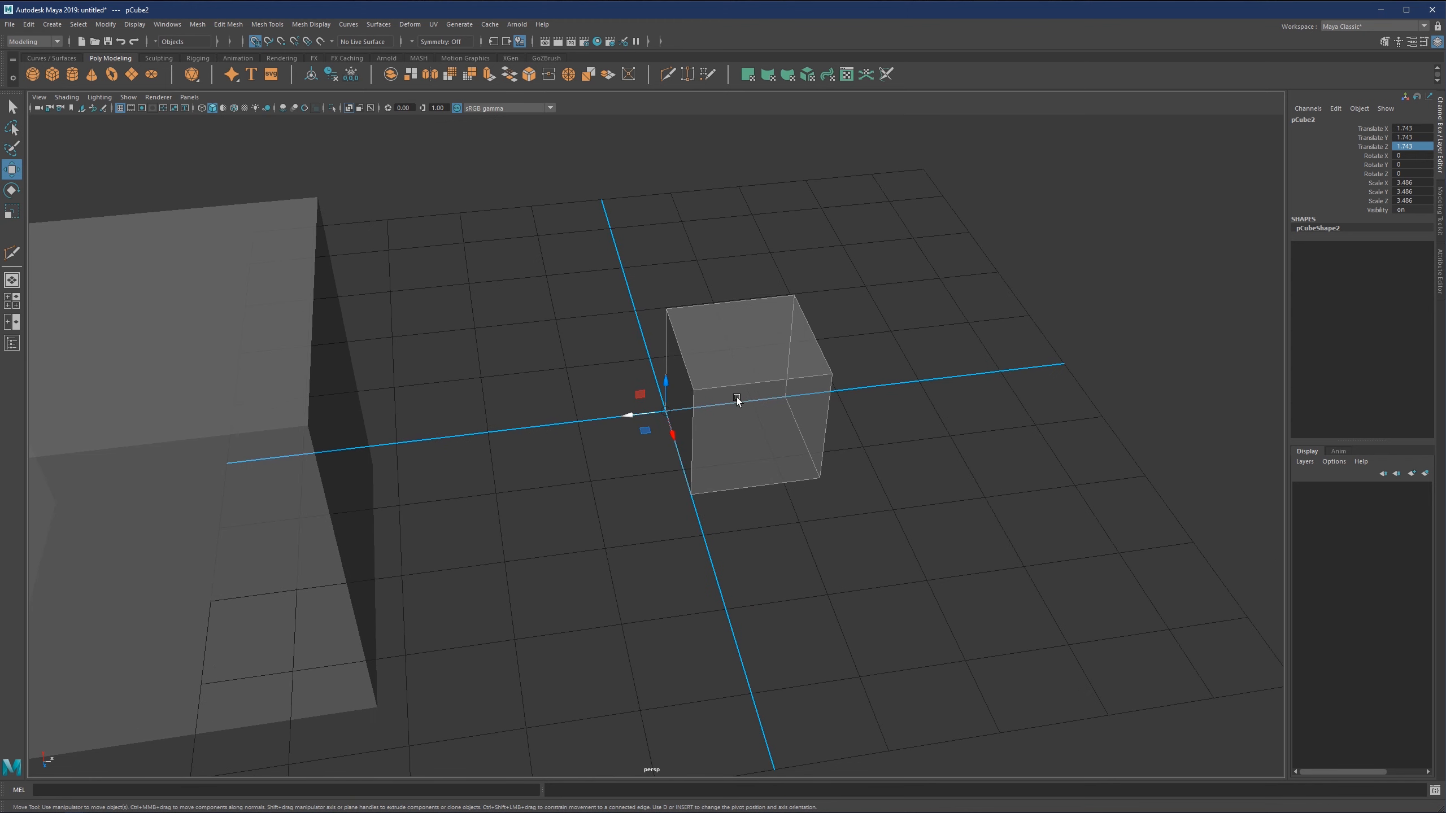
Reset the small cube's Translate X, Y and Z to 0.
left_click_drag(737, 403, 724, 394, "alt")
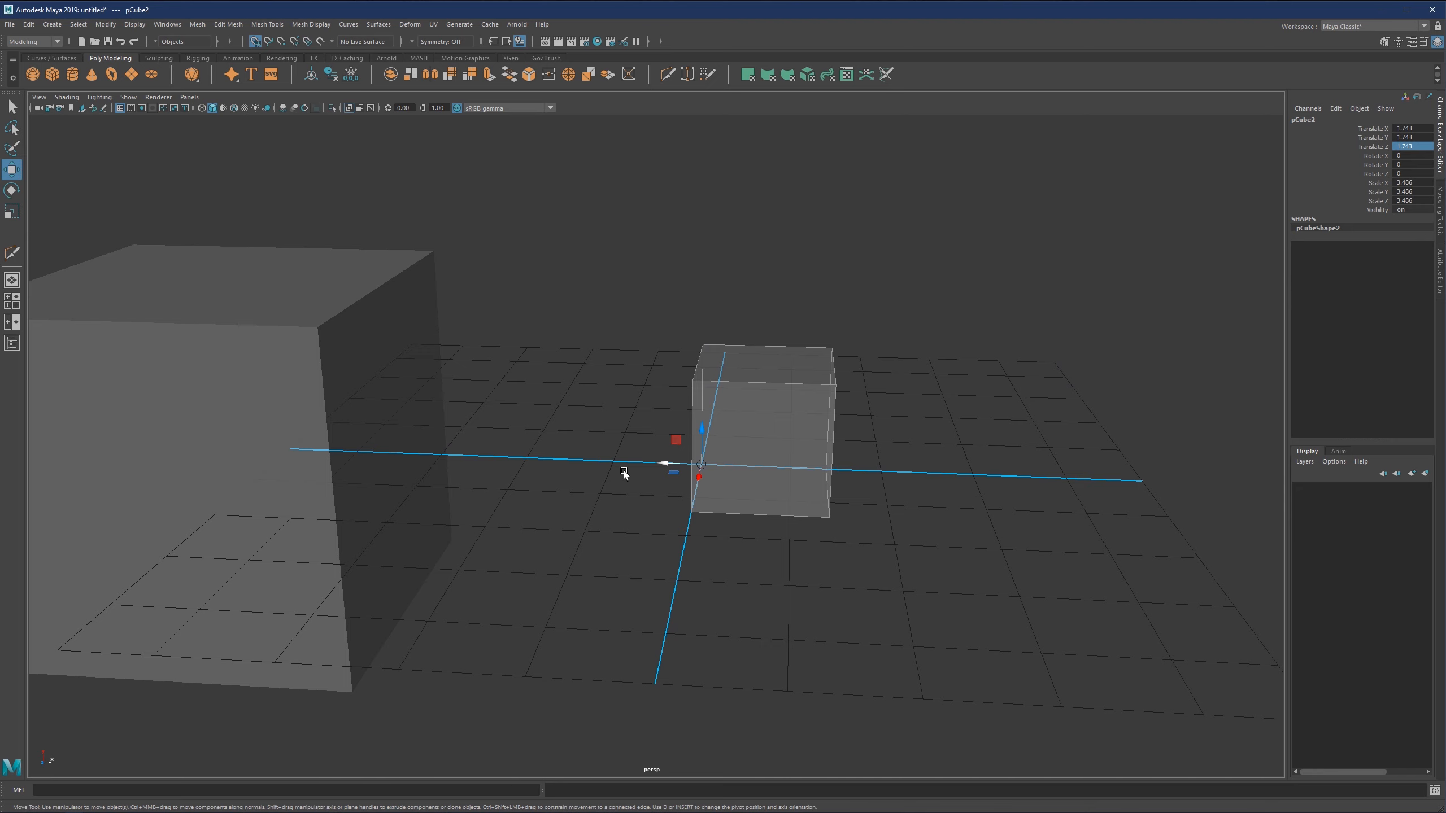
left_click_drag(624, 472, 901, 347, "alt")
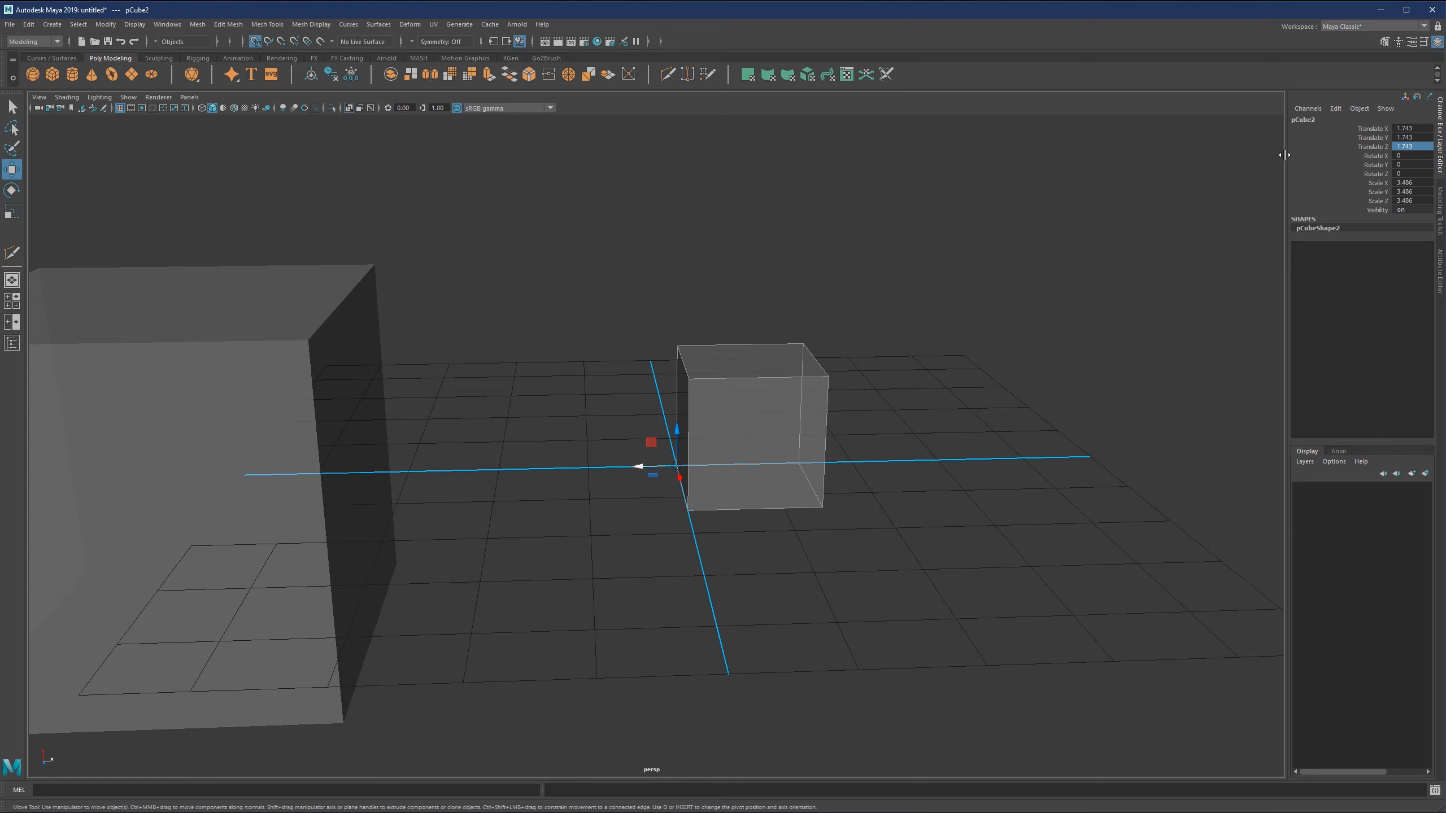
left_click(1406, 129)
left_click(1420, 144)
type("0")
left_click(1424, 137)
type("0")
key("Return")
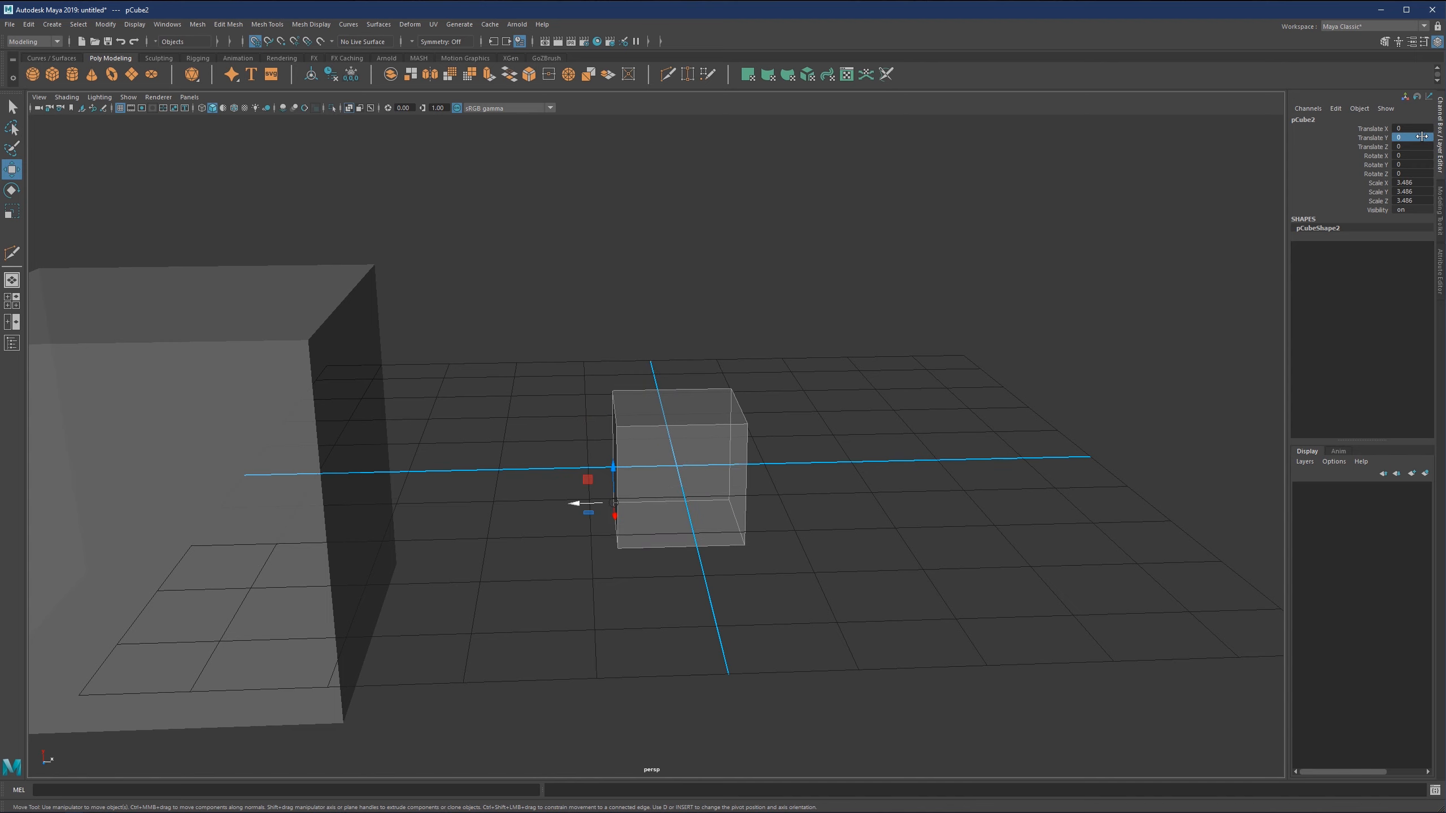
Move the small cube along X with grid snapping, to Translate X 11.743.
scroll(684, 475, "up", 5)
left_click_drag(649, 401, 538, 448, "alt")
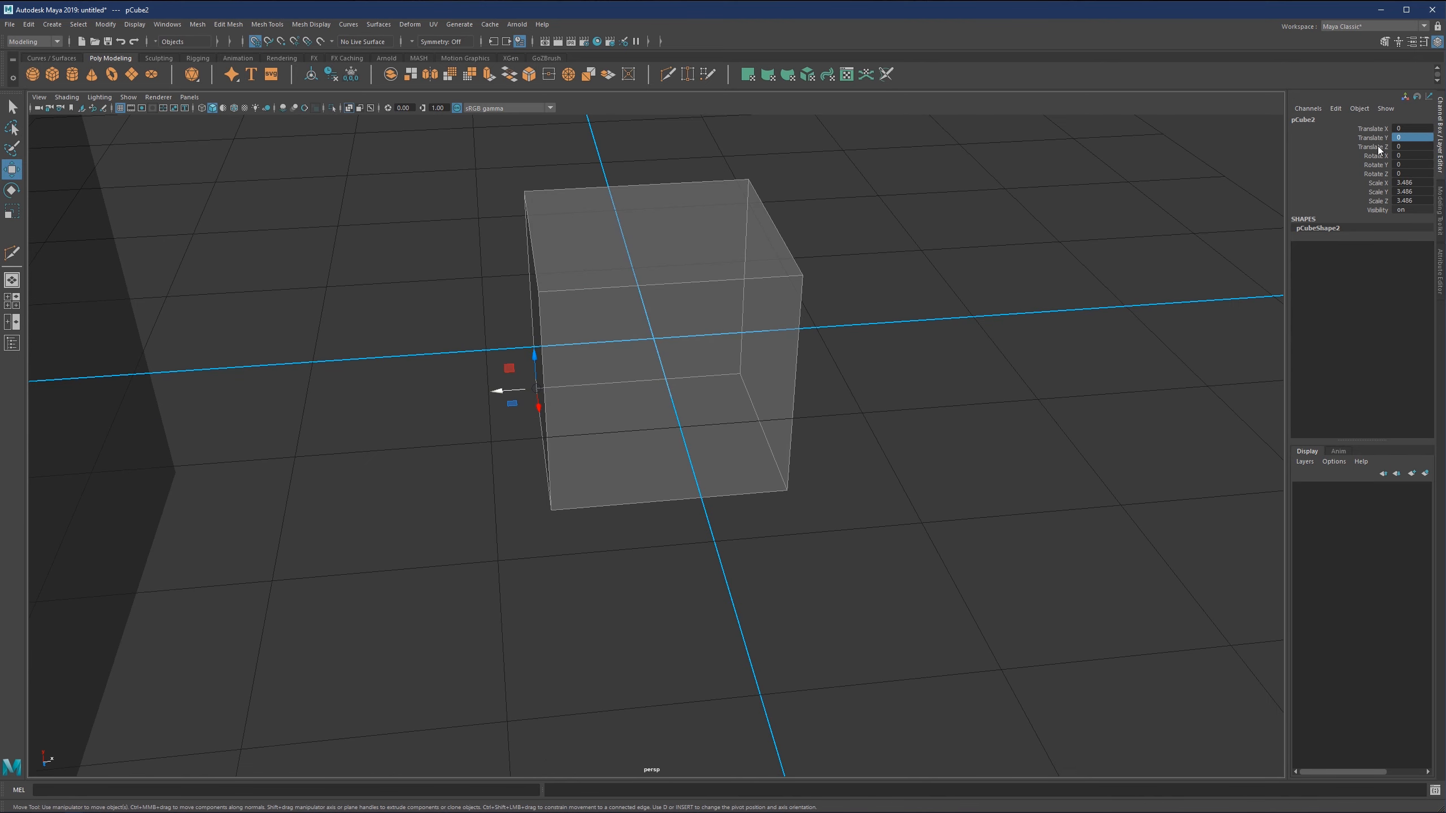
scroll(655, 378, "down", 5)
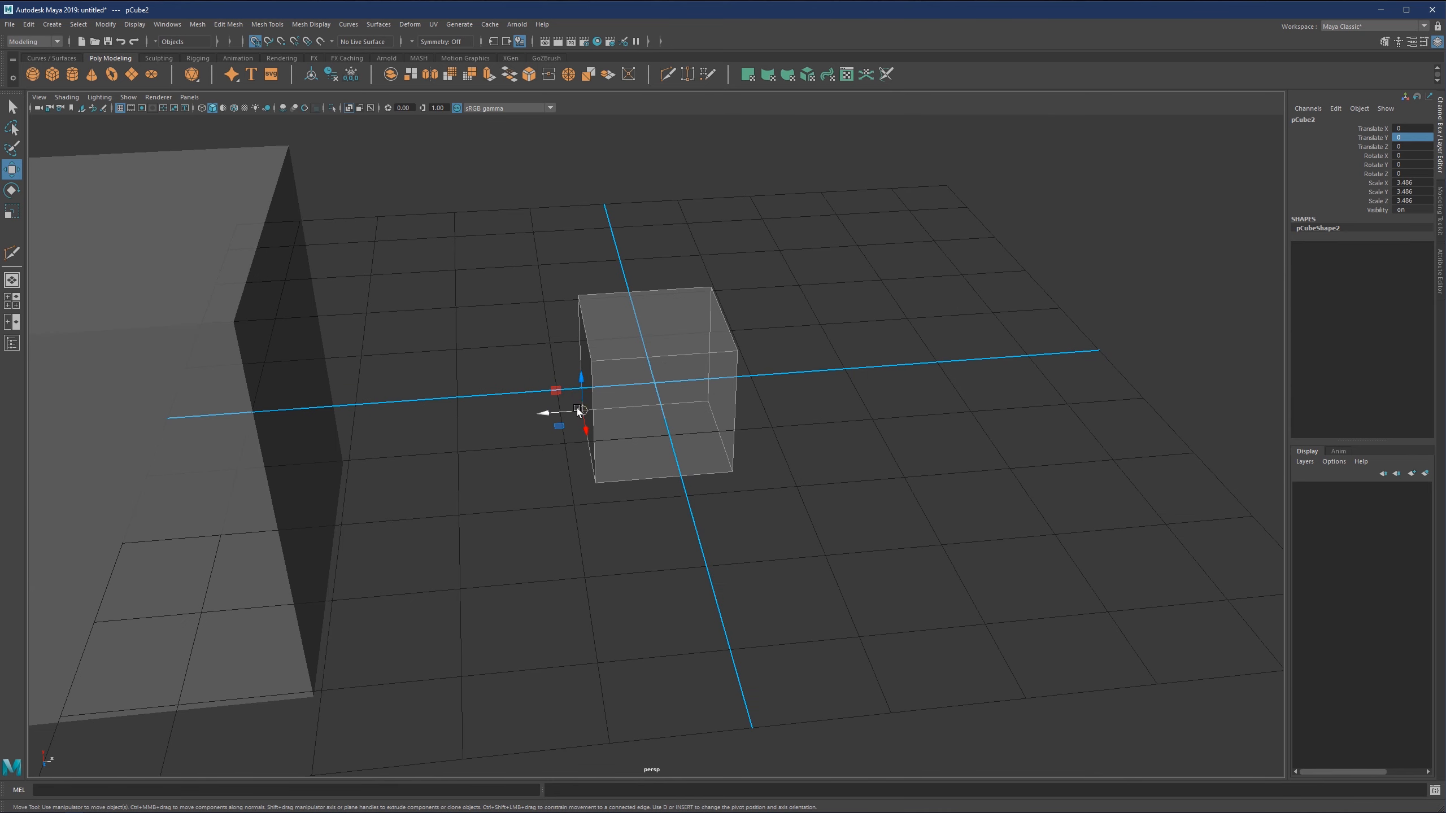
scroll(669, 364, "down", 3)
left_click_drag(571, 420, 888, 399)
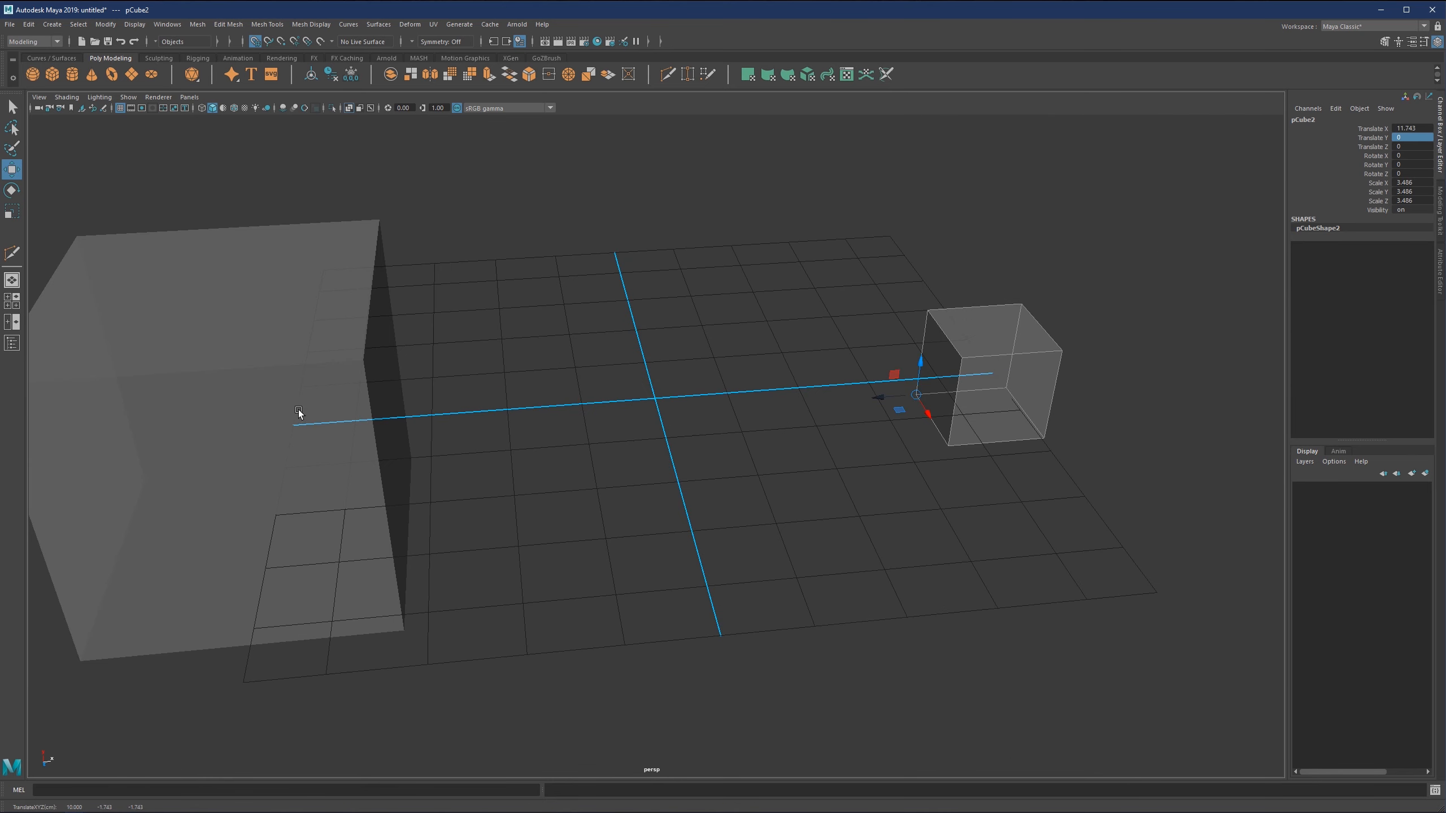
Select the large cube and set its Translate X to 0.
left_click(298, 407)
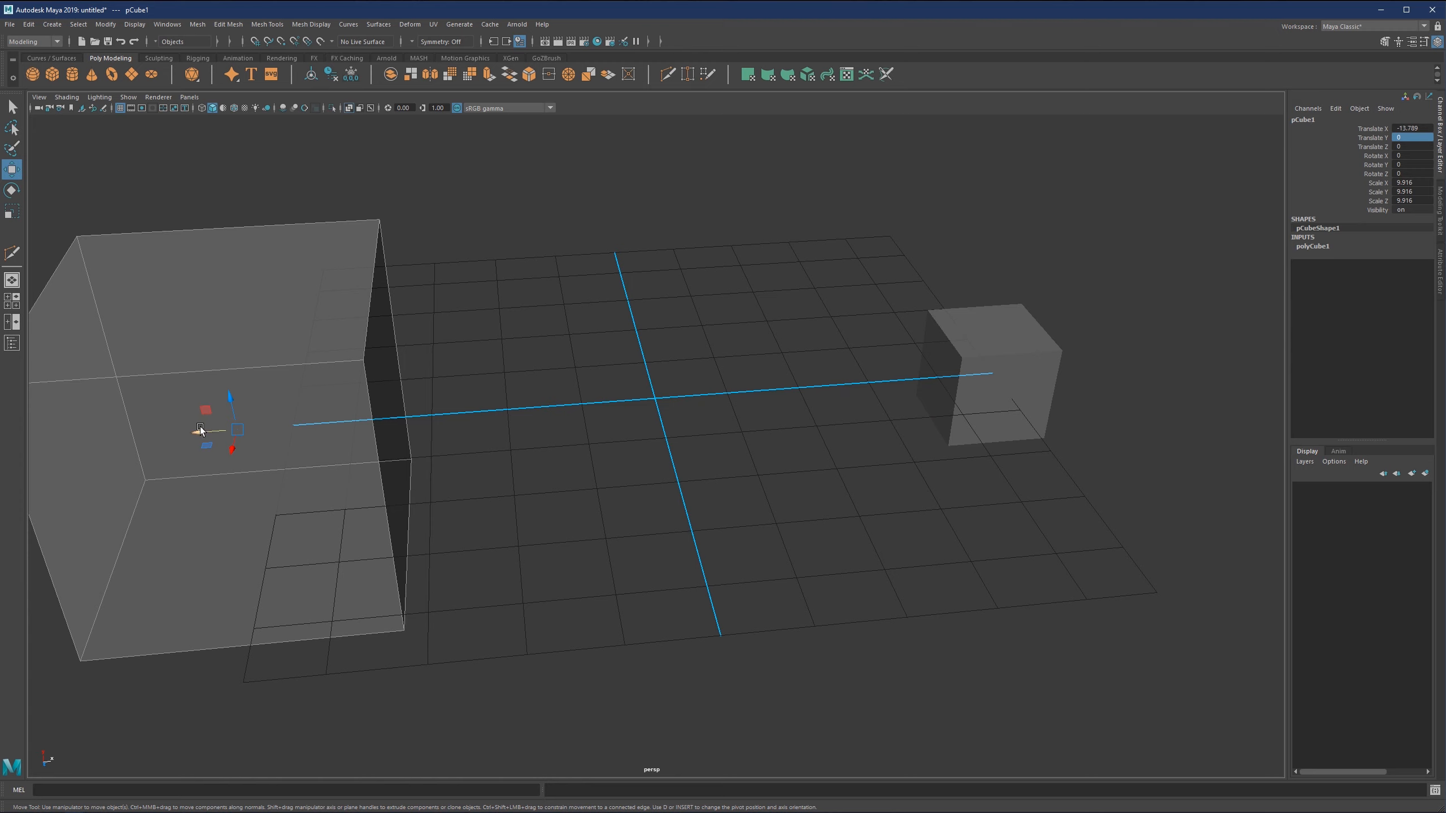
double_click(1422, 129)
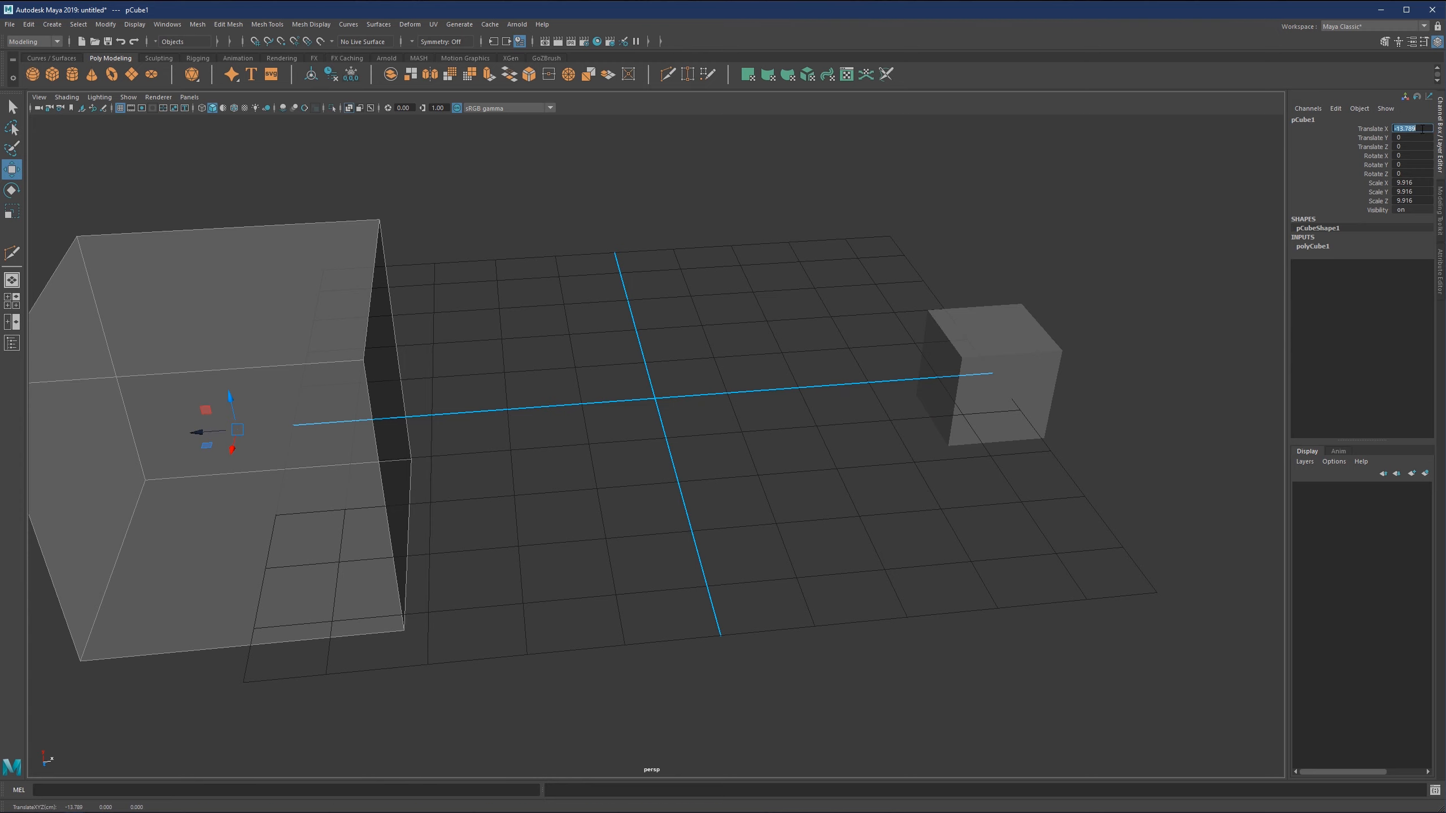
type("0")
key("Return")
Move the large cube along X away from the origin until it is off the grid.
scroll(659, 451, "up", 3)
left_click_drag(659, 452, 511, 320, "alt")
middle_click_drag(511, 319, 508, 314, "alt")
left_click_drag(507, 314, 666, 415, "alt")
scroll(701, 439, "down", 4)
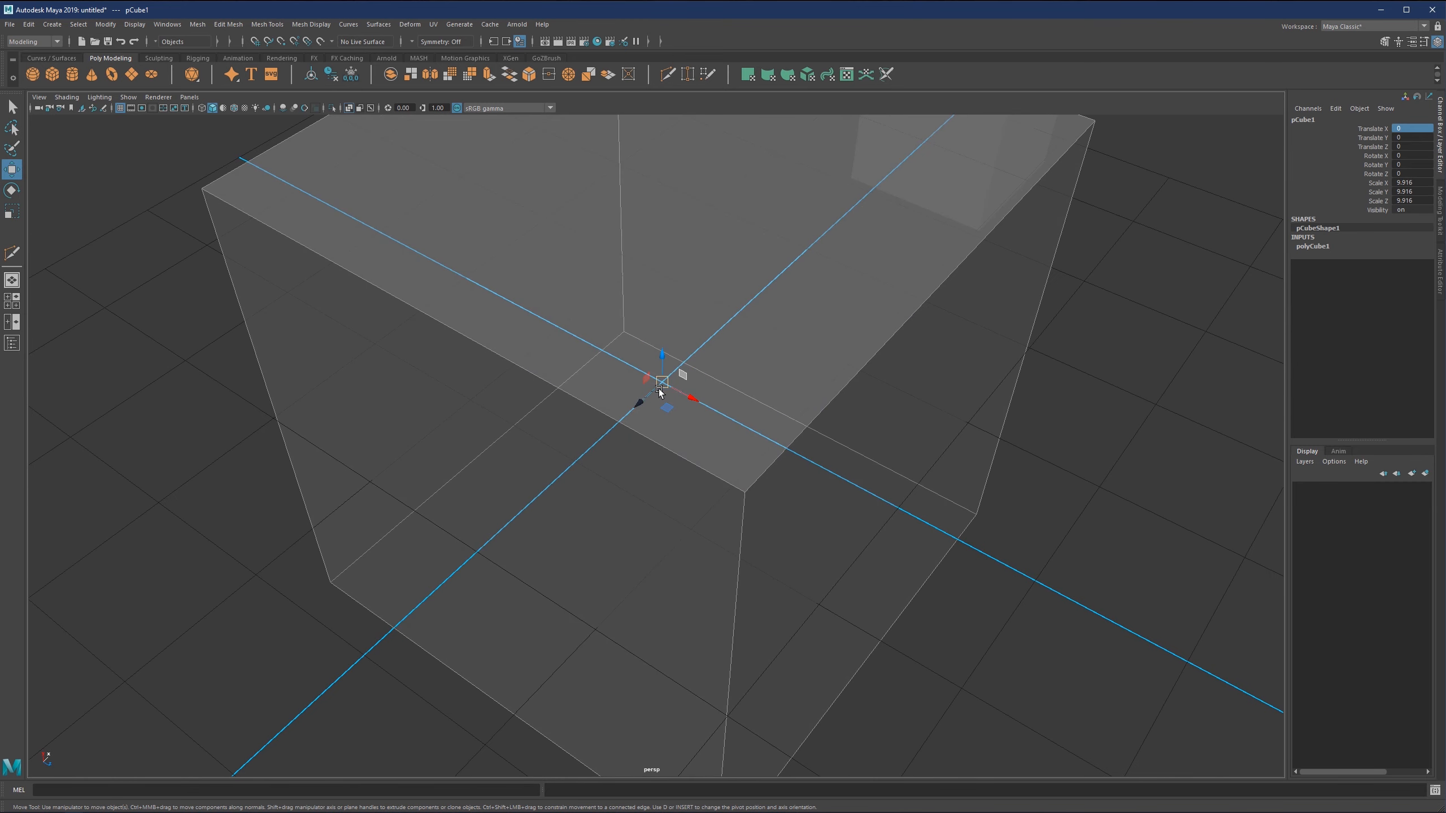
scroll(668, 393, "down", 1)
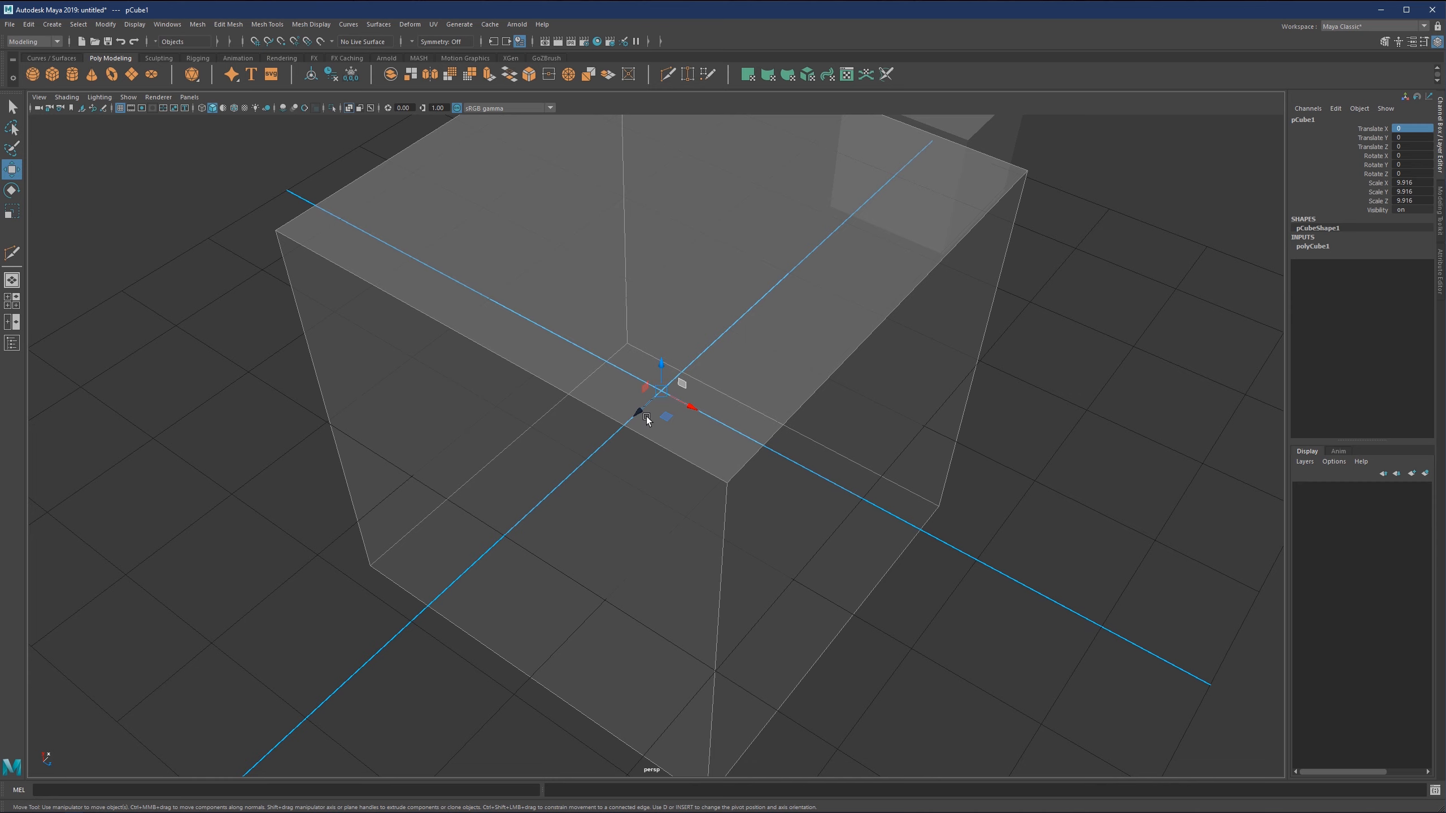
left_click_drag(638, 412, 358, 668)
scroll(671, 368, "down", 5)
left_click_drag(620, 500, 490, 470, "alt")
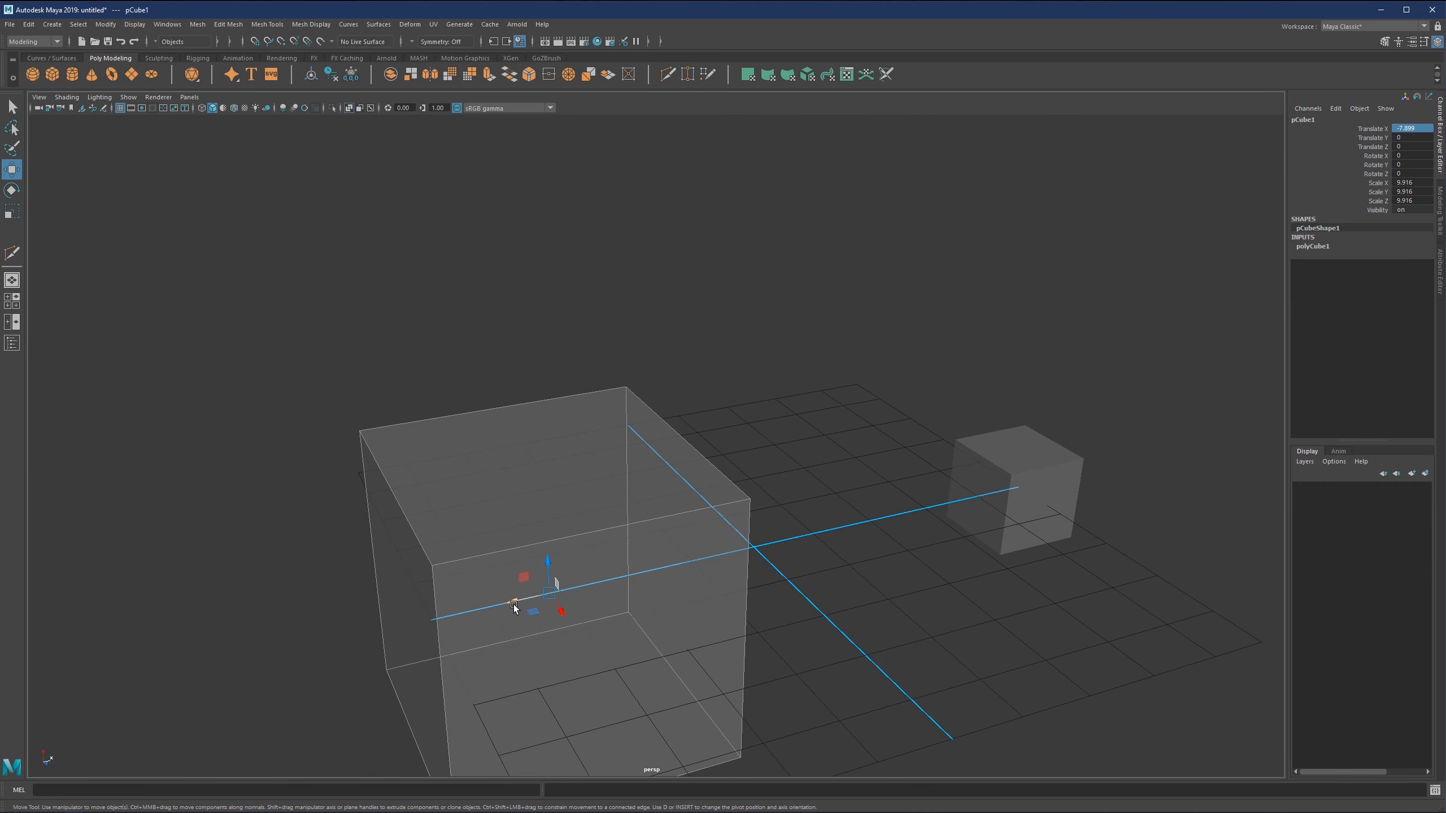
left_click_drag(512, 605, 671, 358, "alt")
Select the small cube and set its Translate X to 0.
left_click(744, 403)
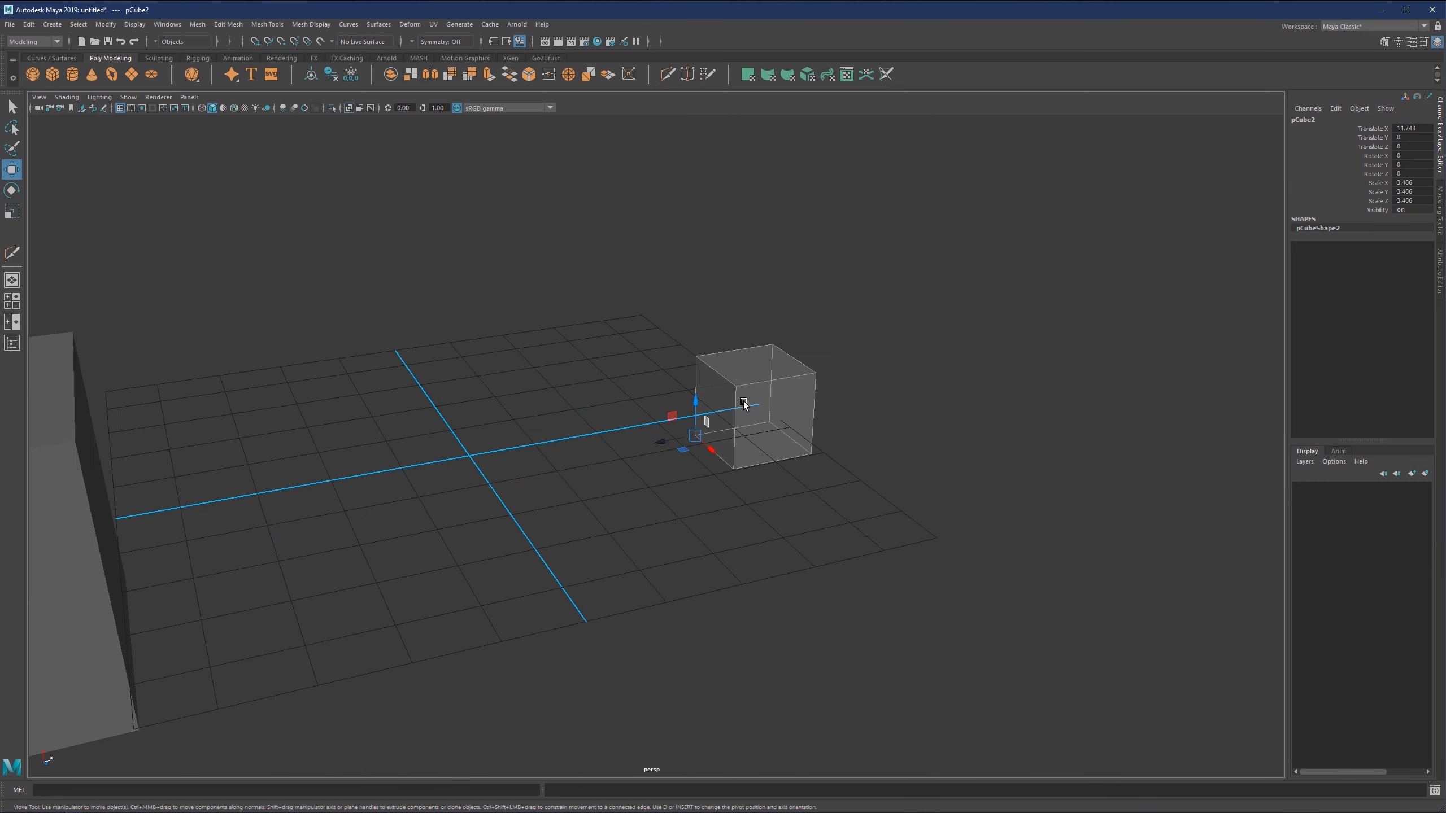
left_click(1411, 130)
type("0")
key("Return")
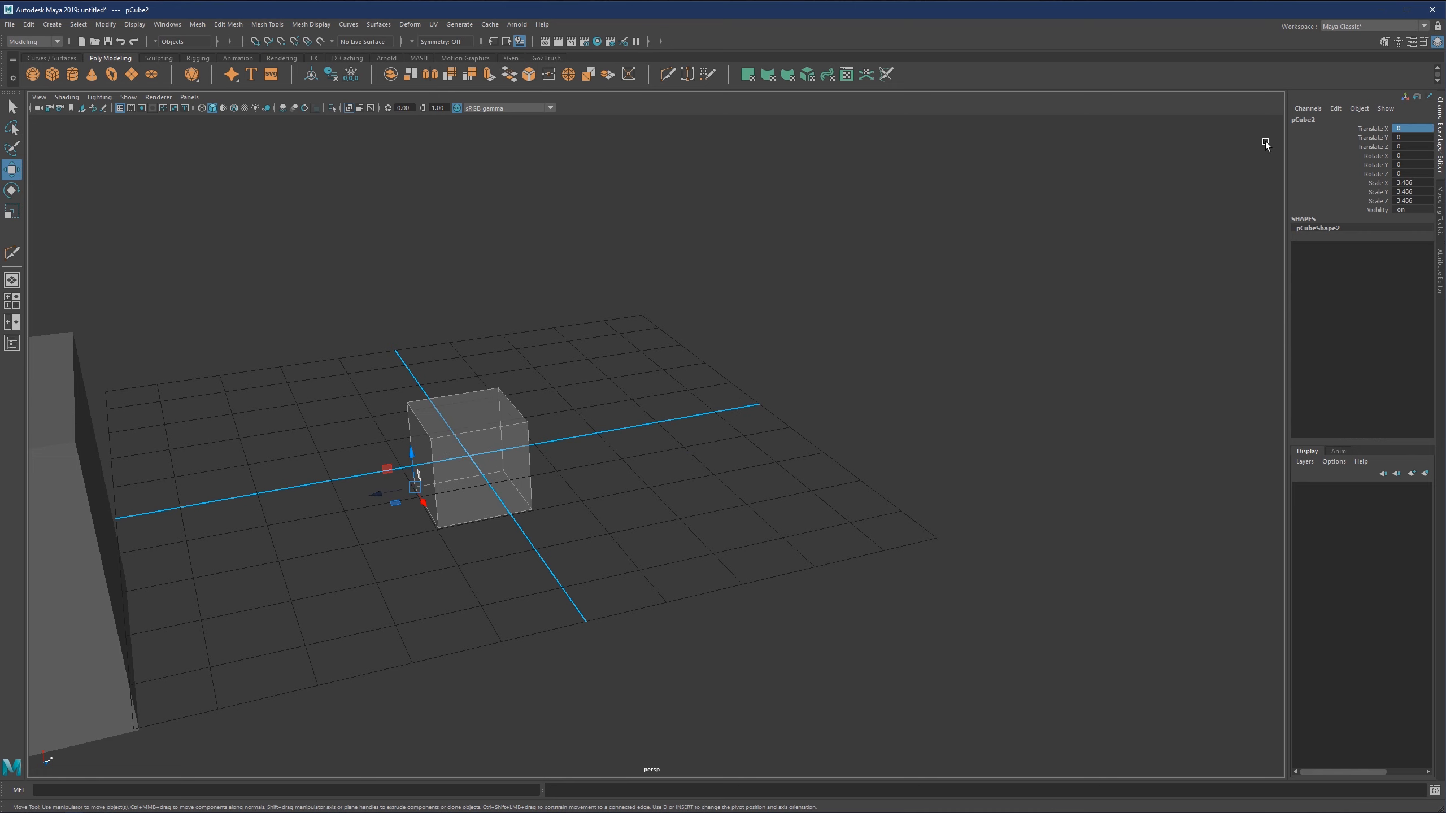
Use grid snapping to place the small cube's pivot corner exactly on the crossing of the grid axes.
scroll(508, 485, "up", 3)
scroll(509, 485, "up", 3)
middle_click_drag(416, 481, 720, 407, "alt")
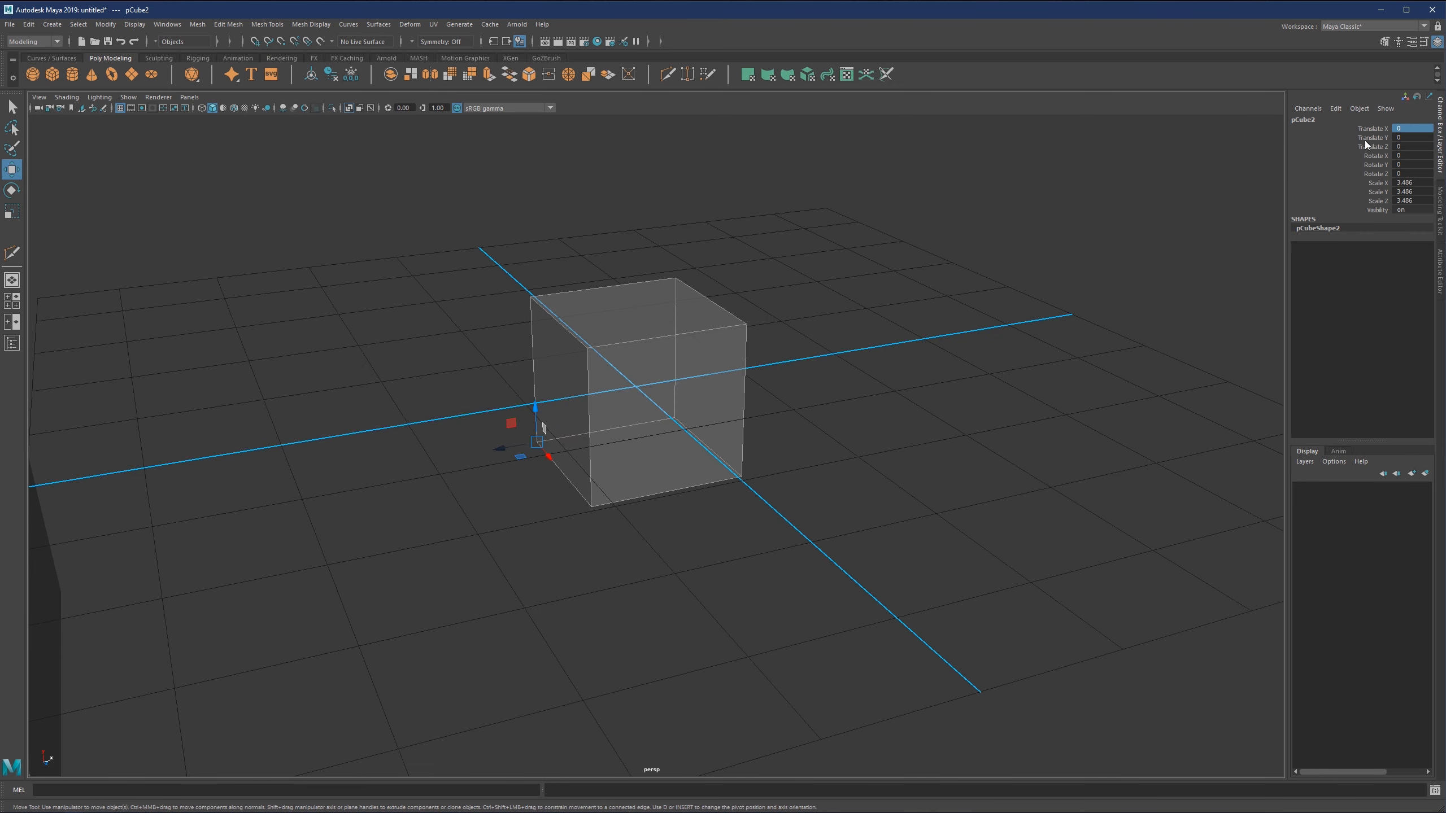
left_click_drag(526, 430, 504, 439, "alt")
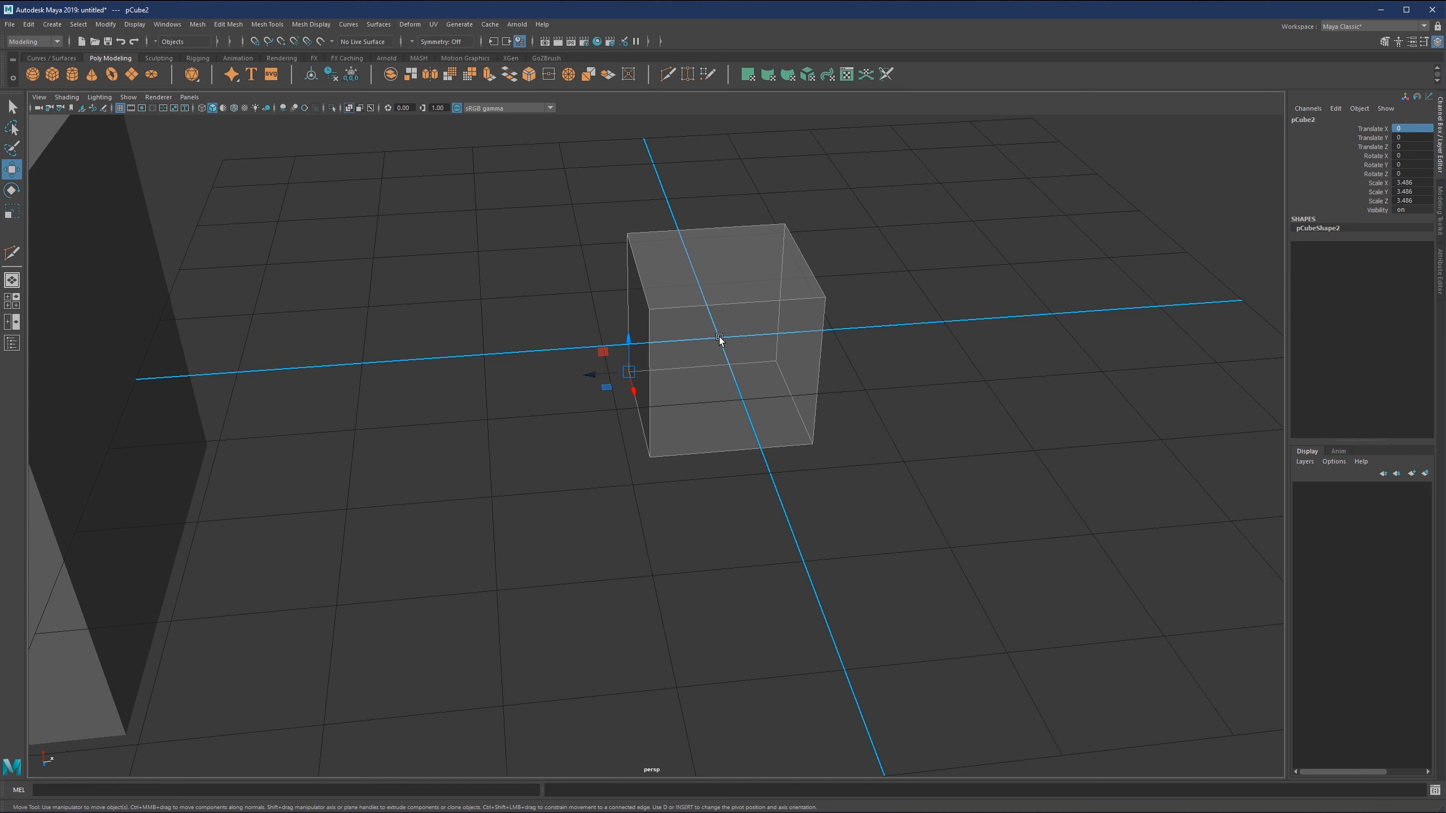
middle_click_drag(661, 382, 623, 420, "alt")
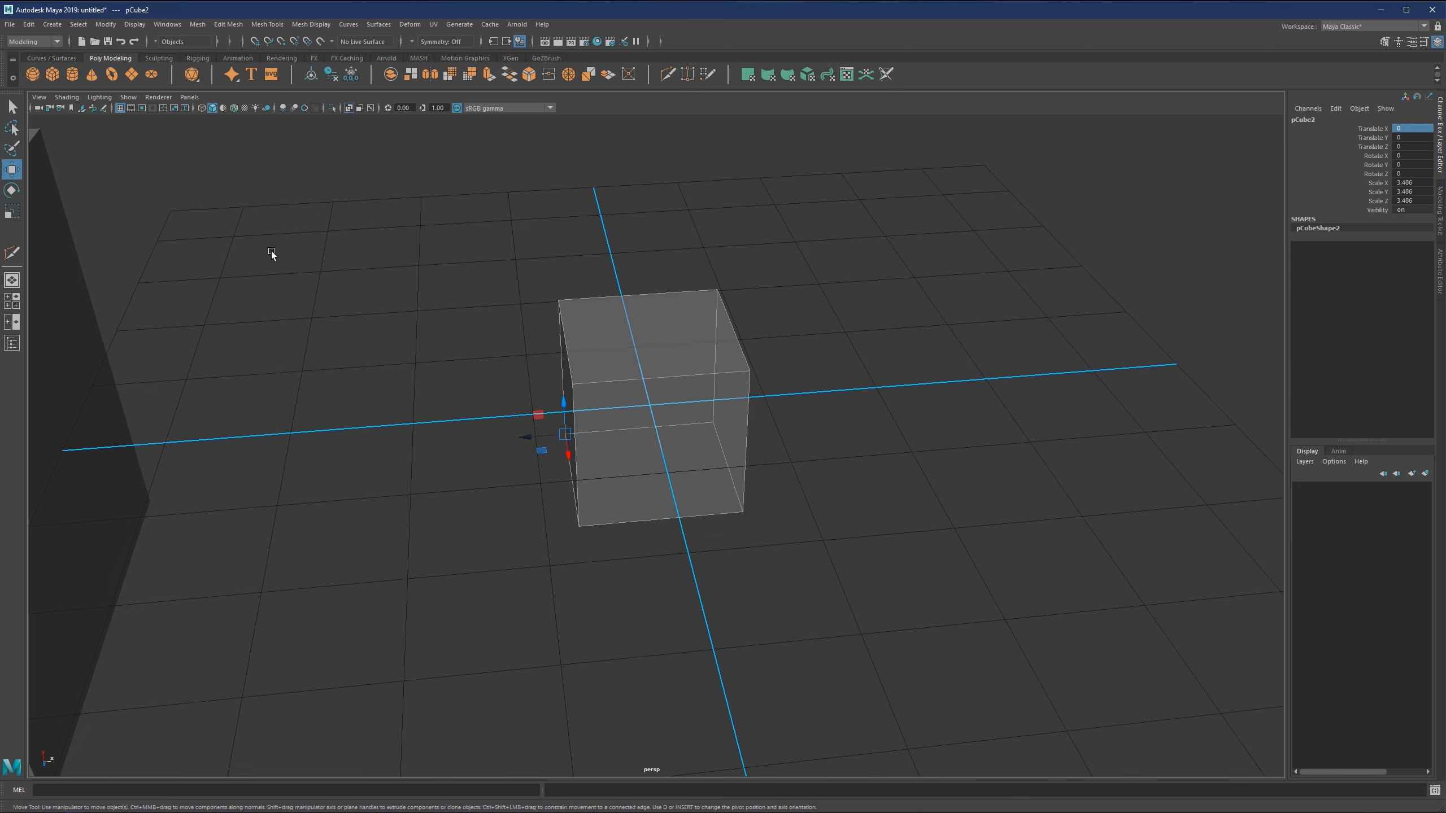
left_click(257, 43)
left_click_drag(564, 433, 648, 409)
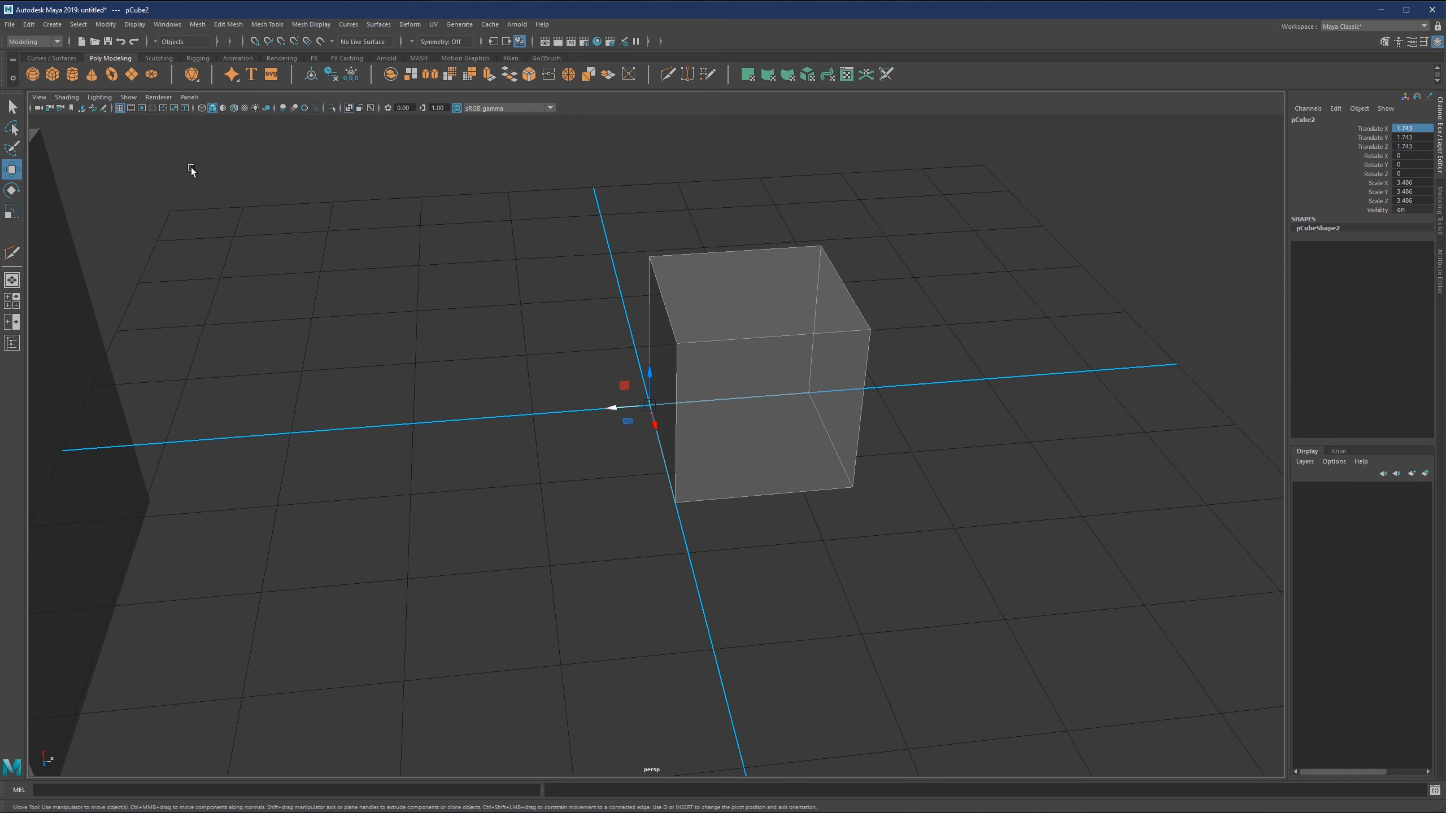
Freeze the small cube's transformations at its snapped position on the grid origin.
left_click(99, 25)
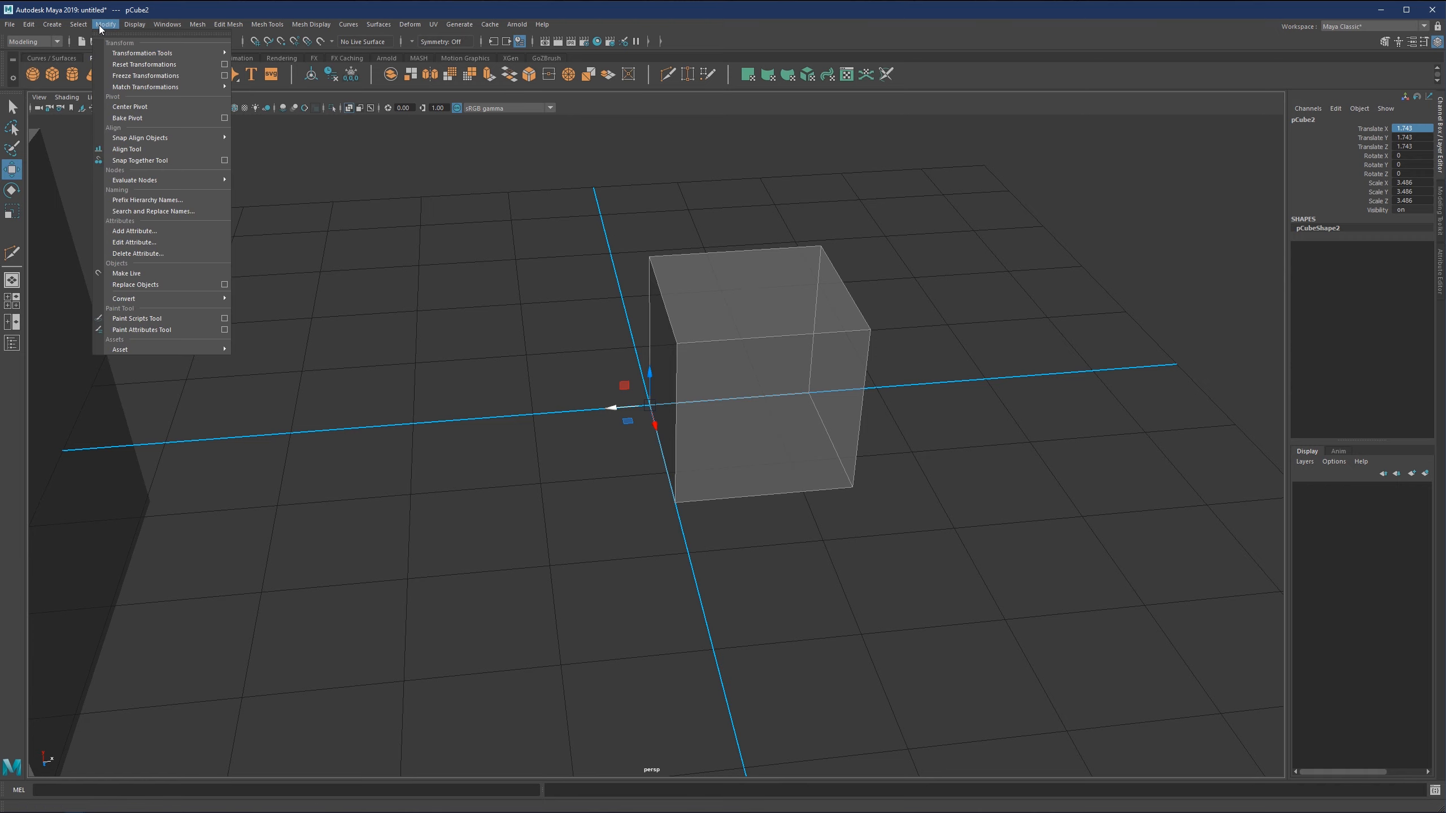
left_click(127, 76)
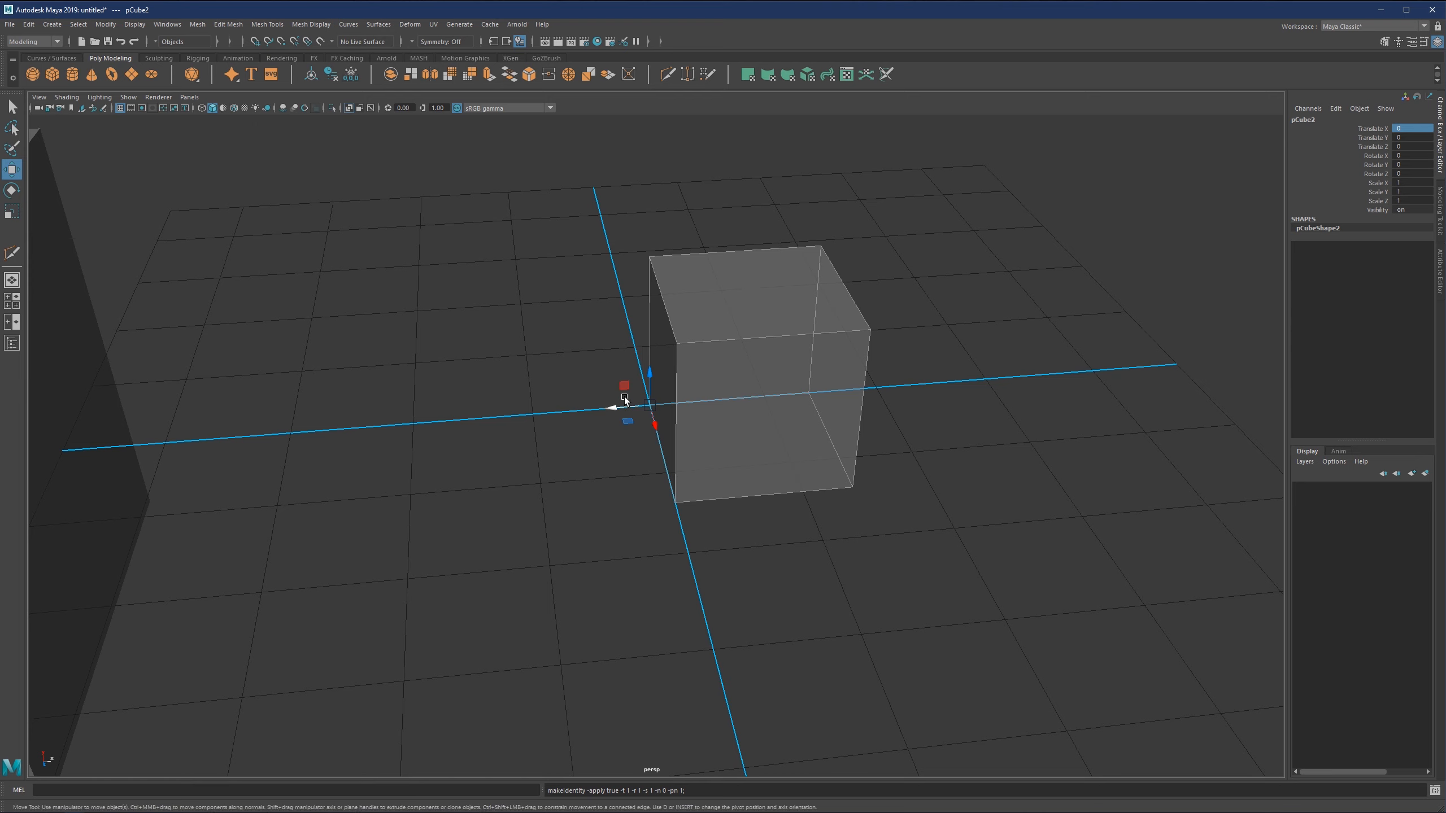
key("alt")
key("alt")
scroll(676, 362, "down", 5)
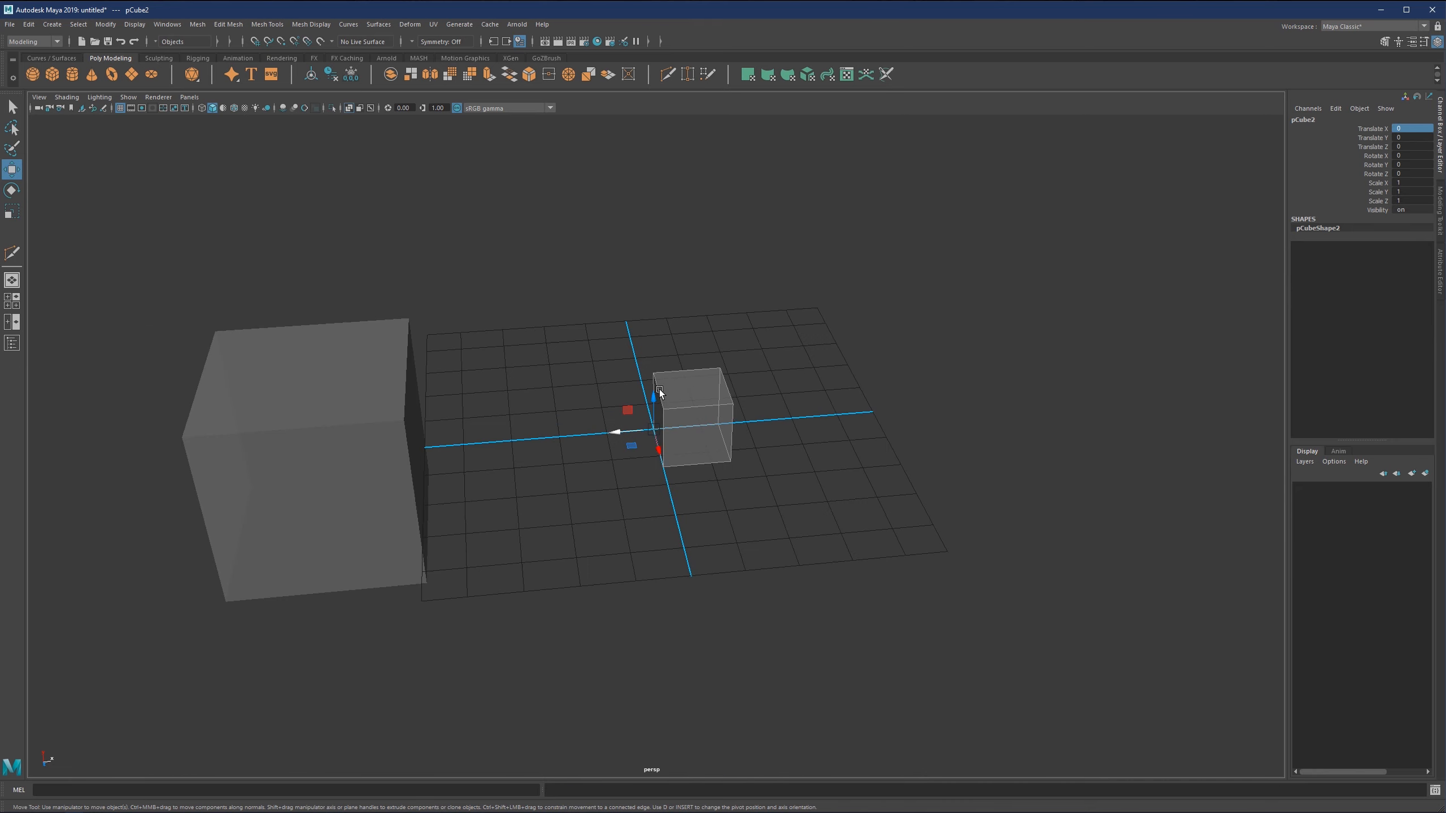
mouse_move(661, 399)
left_mouse_down("alt")
mouse_move(647, 417)
mouse_move(669, 420)
left_mouse_up("alt")
scroll(682, 421, "up", 4)
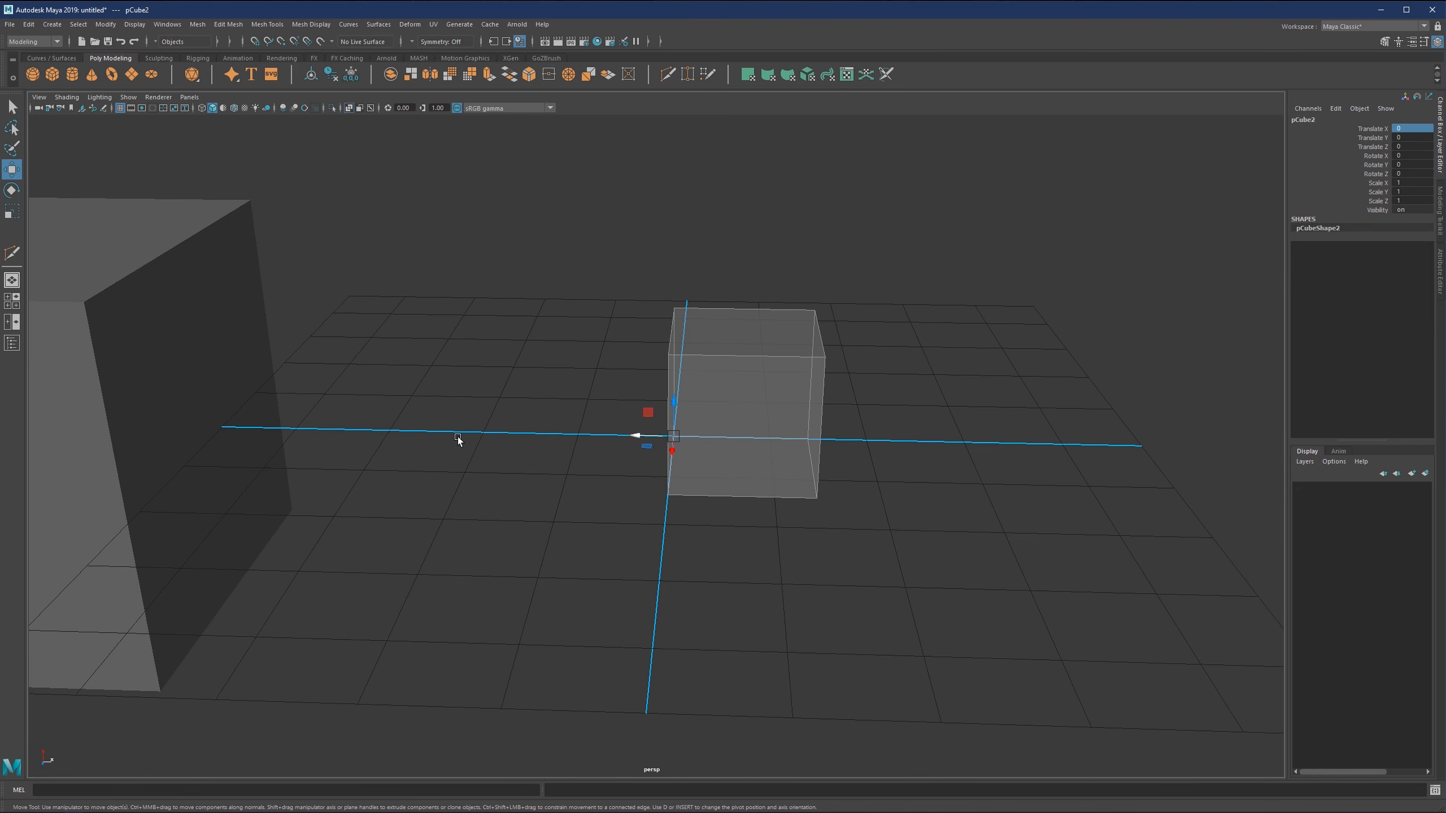
left_click_drag(455, 443, 664, 408, "alt")
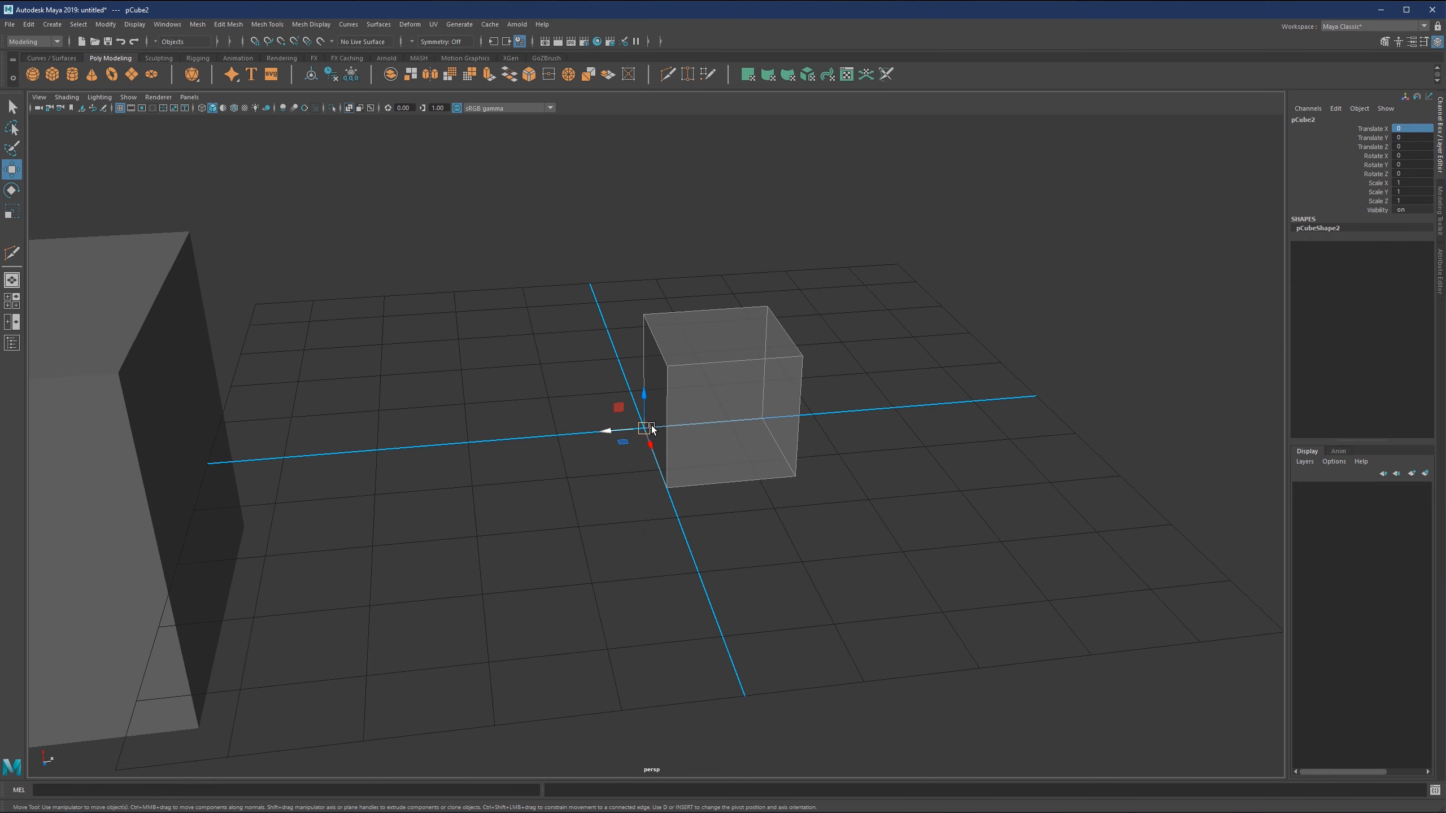
left_click_drag(648, 430, 700, 410, "alt")
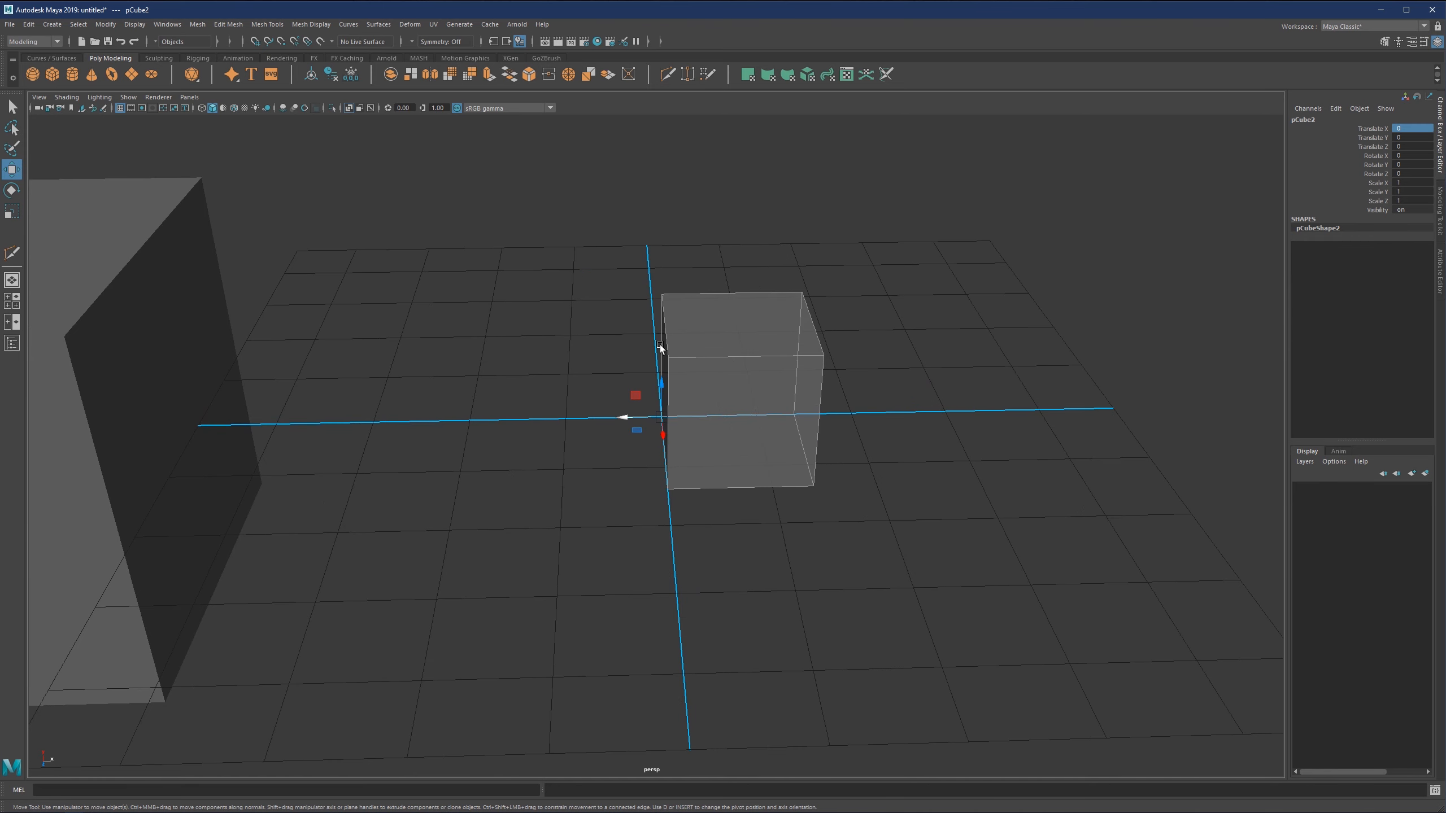
Move the small cube along X away from the grid origin, to a Translate X of about 7.2.
left_click_drag(682, 362, 617, 408, "alt")
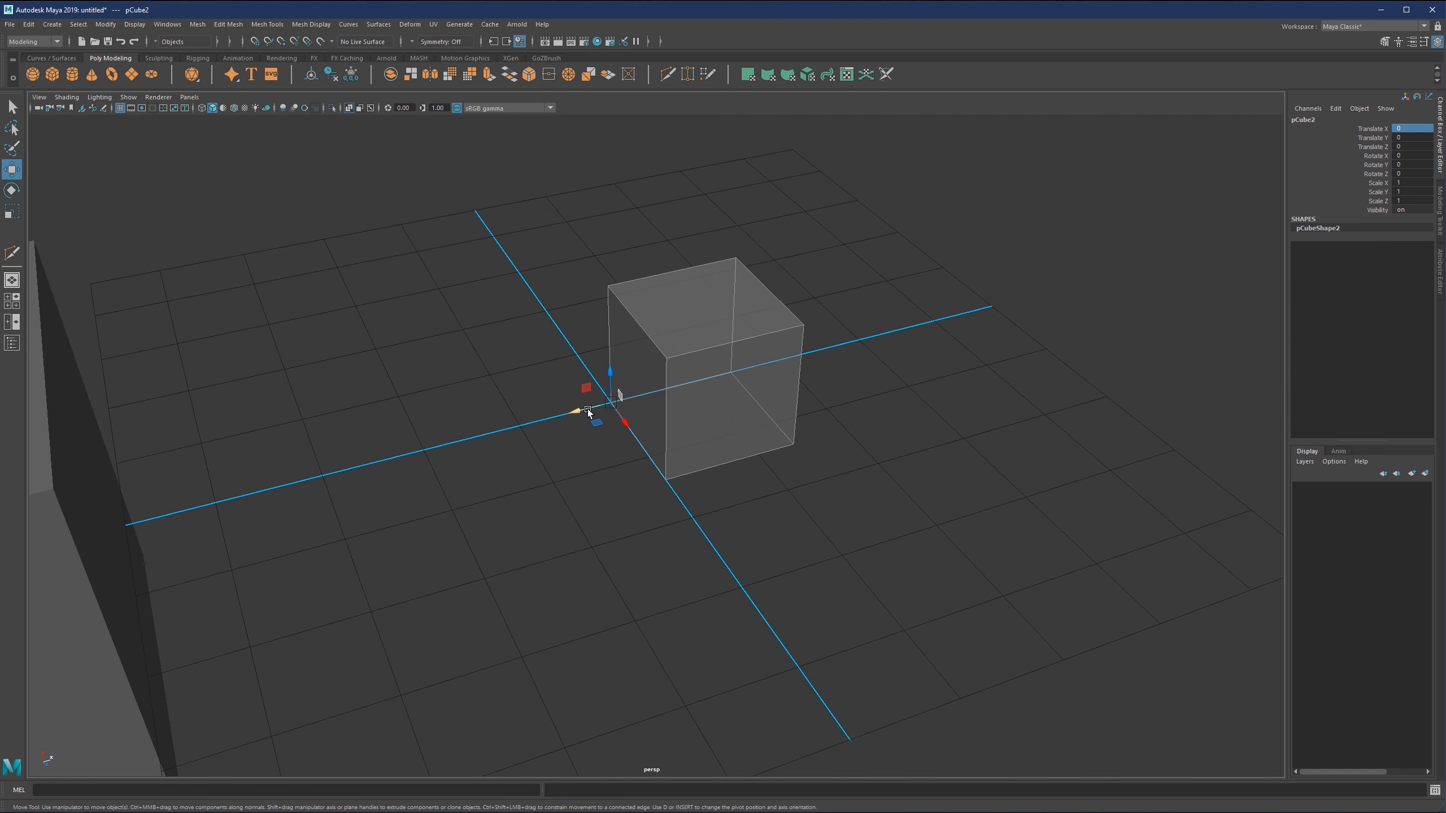
scroll(601, 354, "down", 5)
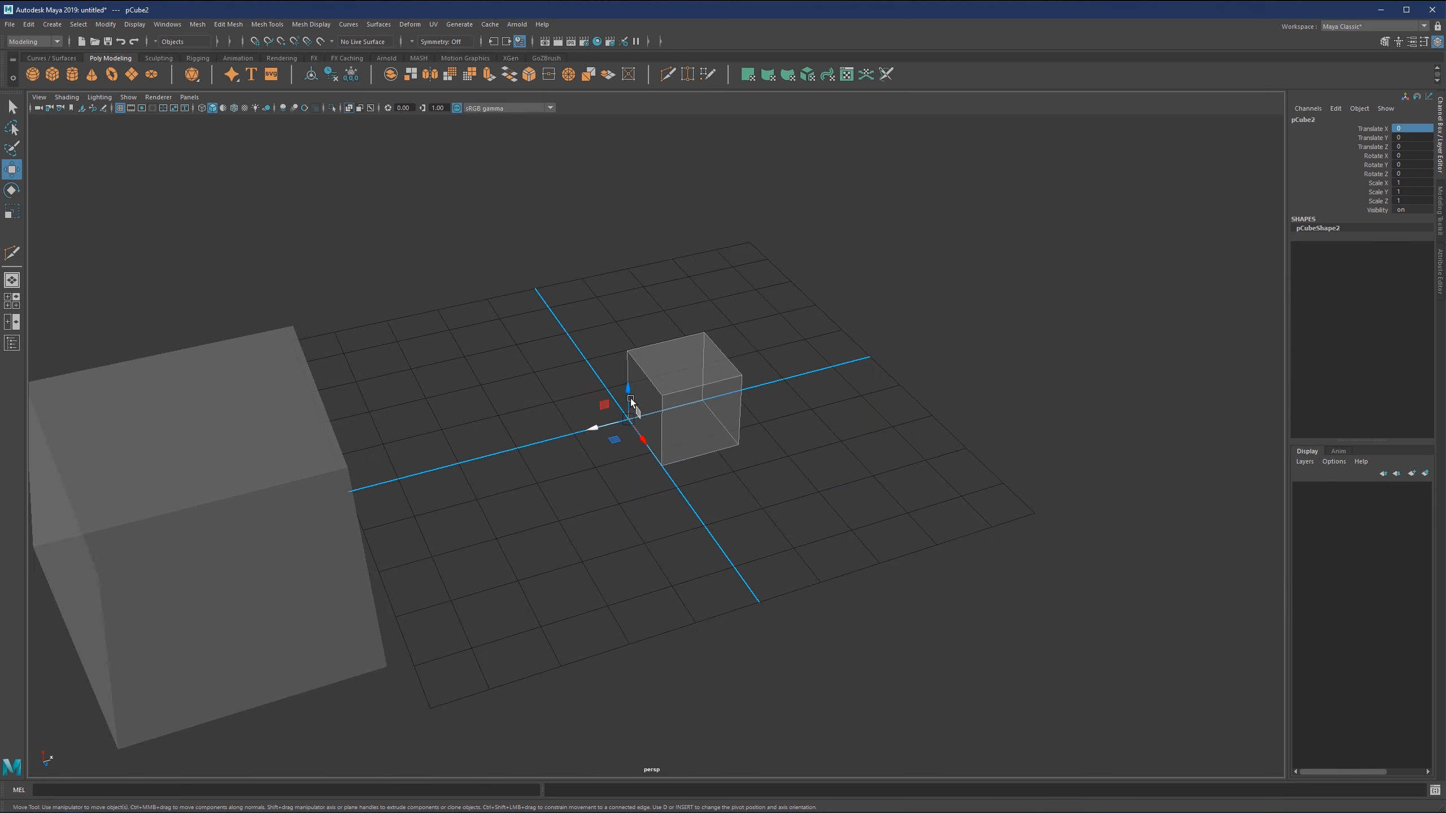
left_click_drag(630, 400, 590, 385, "alt")
left_click_drag(619, 433, 794, 421)
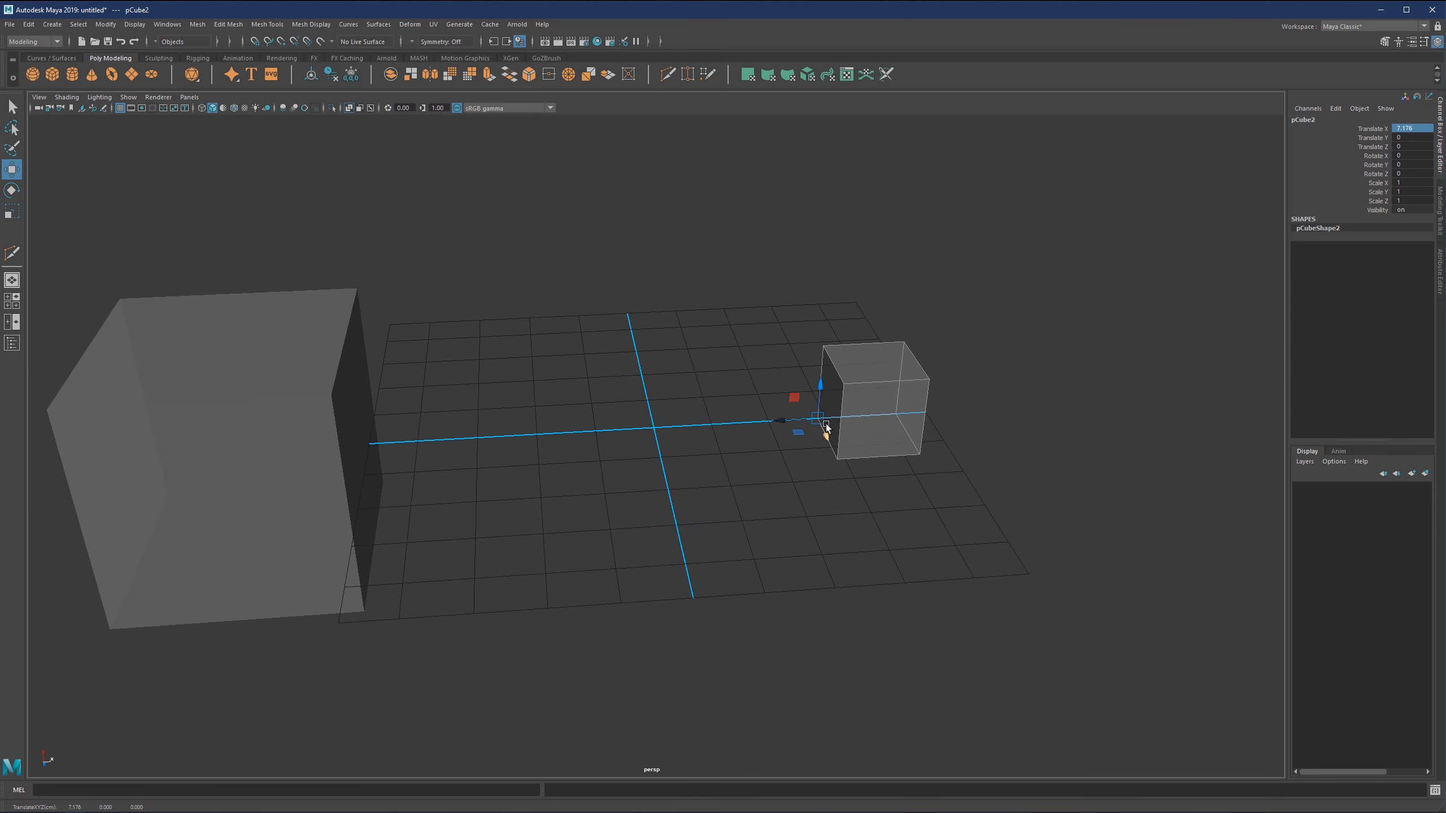
Select the large cube and move it along X back over the centre of the grid, close to the origin.
left_click(189, 491)
left_click_drag(214, 450, 573, 389)
scroll(658, 429, "up", 3)
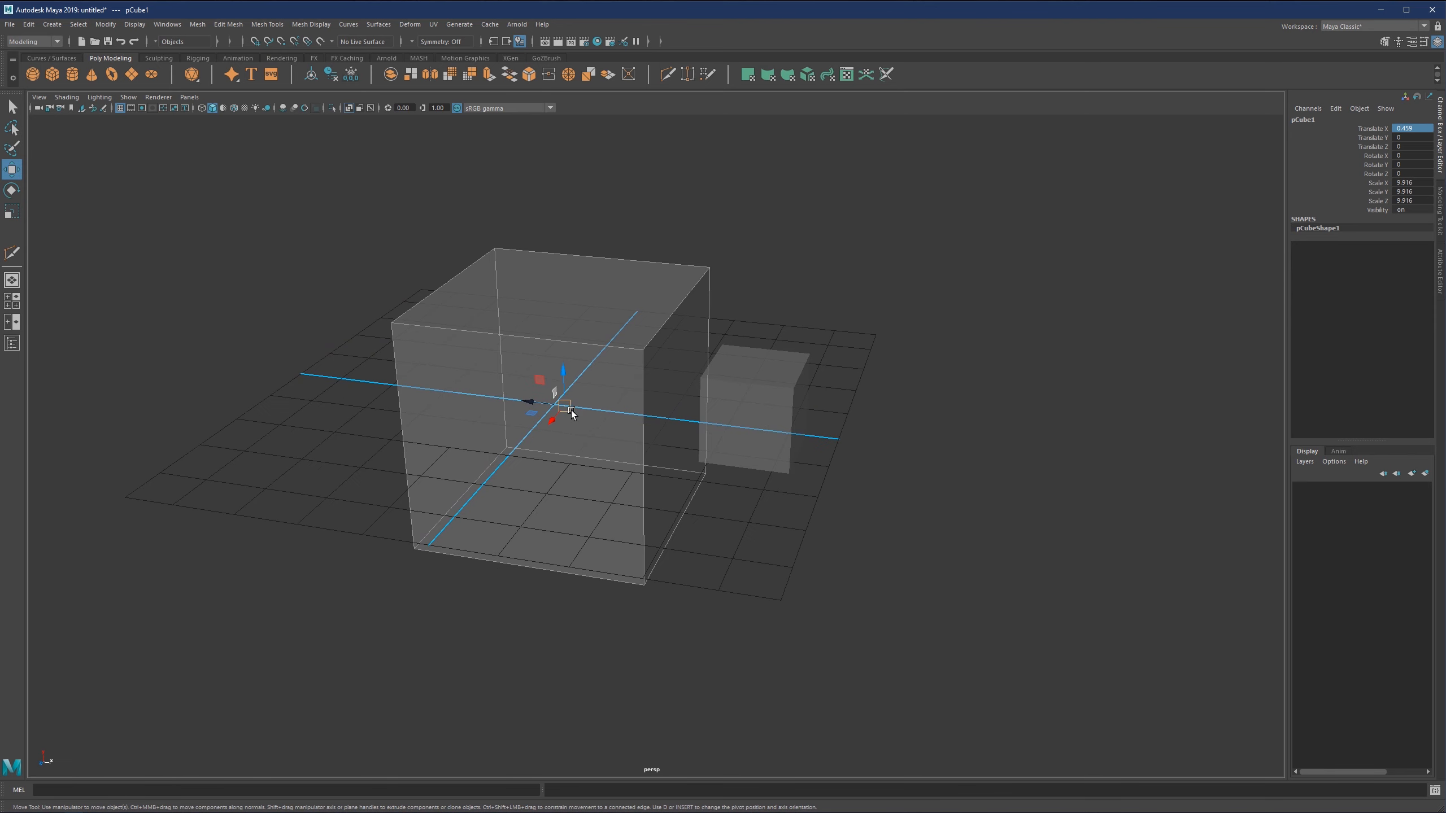
middle_click_drag(520, 353, 524, 383, "alt")
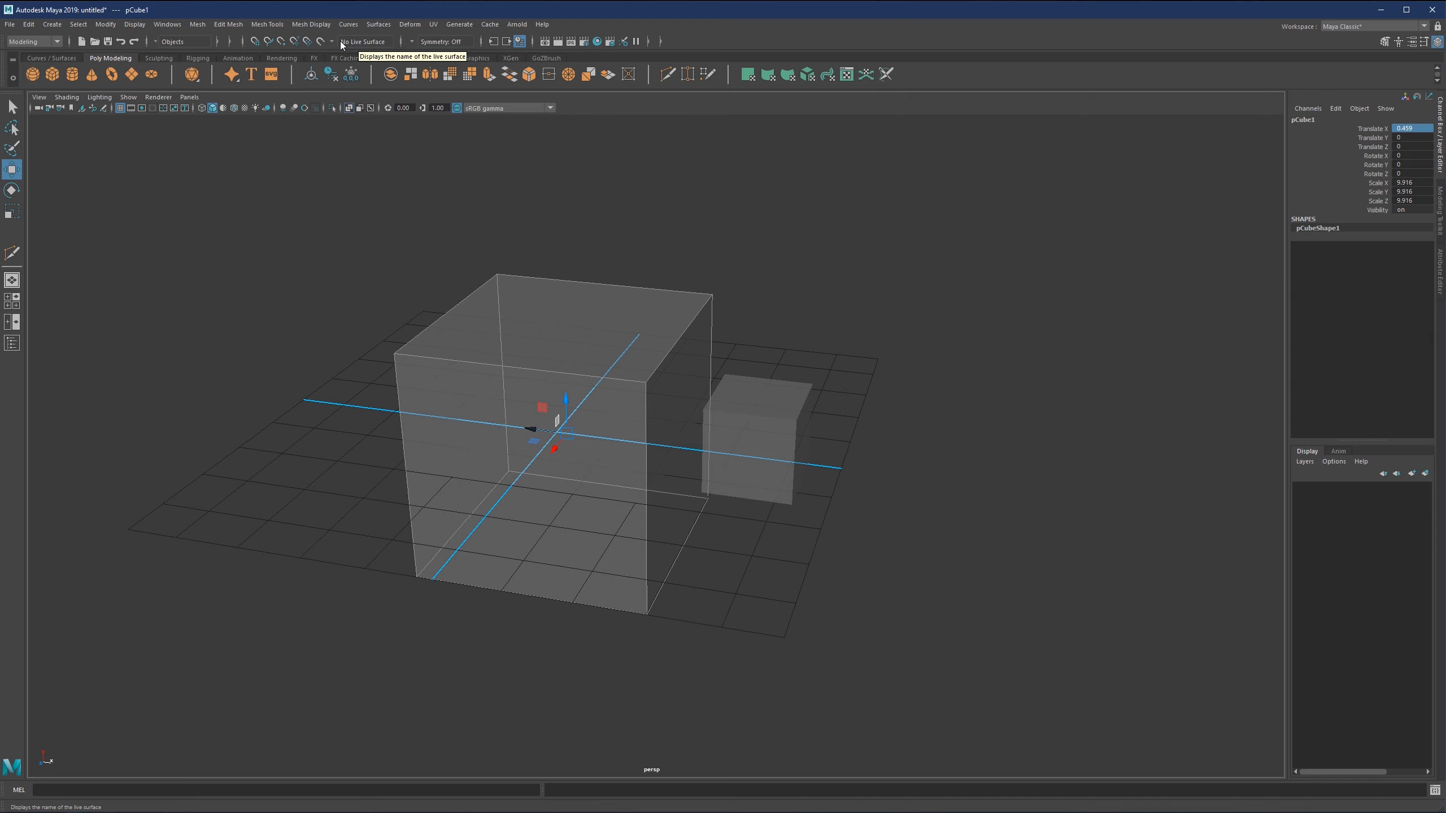
middle_click_drag(654, 398, 689, 405, "alt")
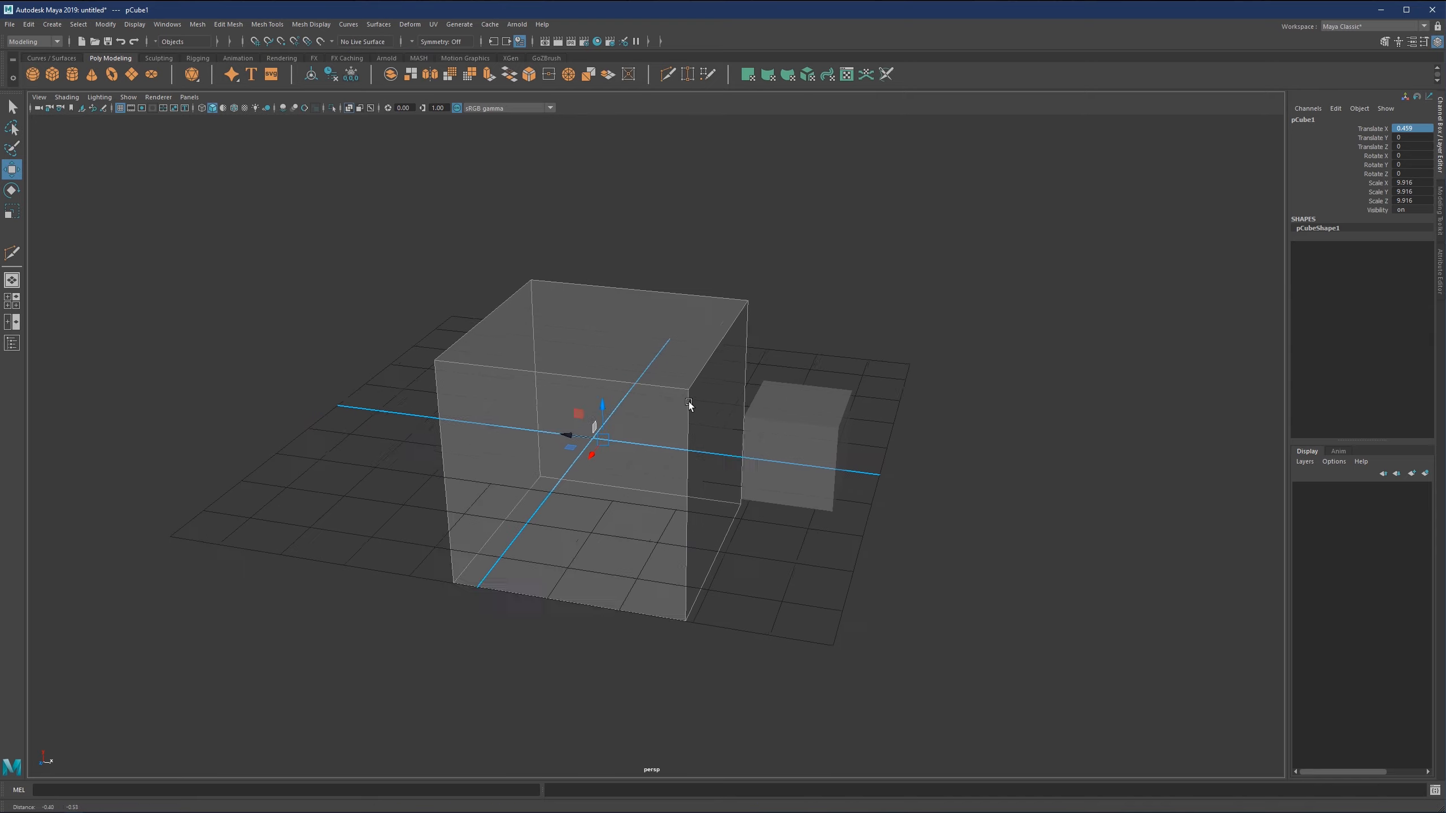